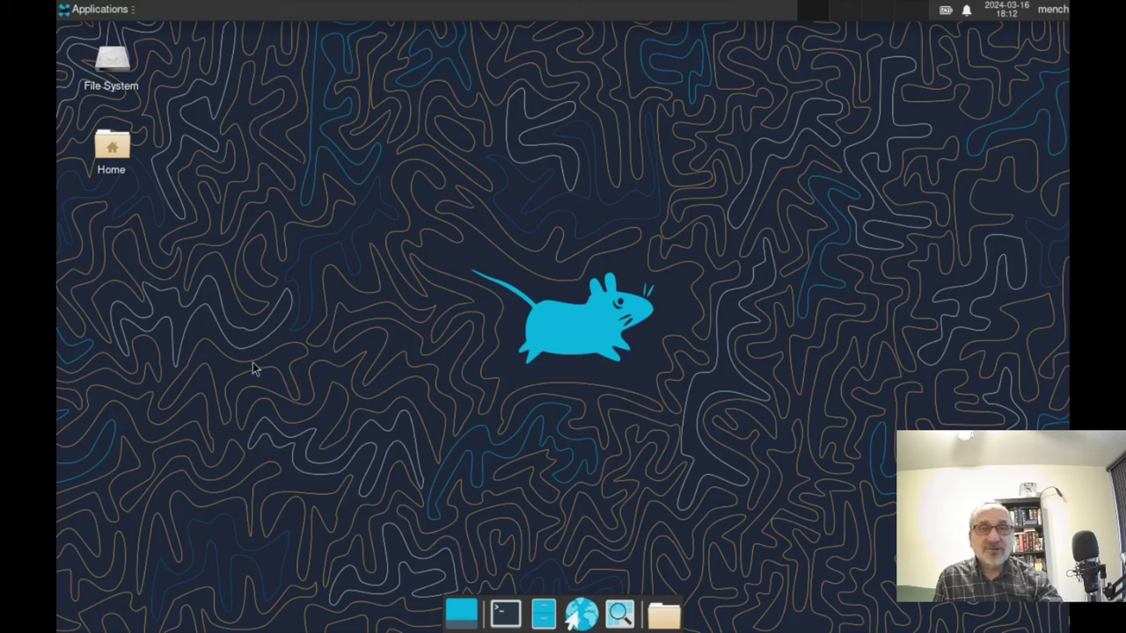
# Search 'disp' in Application Finder and select the Display result.
pyautogui.rightClick(264, 324)
pyautogui.moveTo(317, 515)
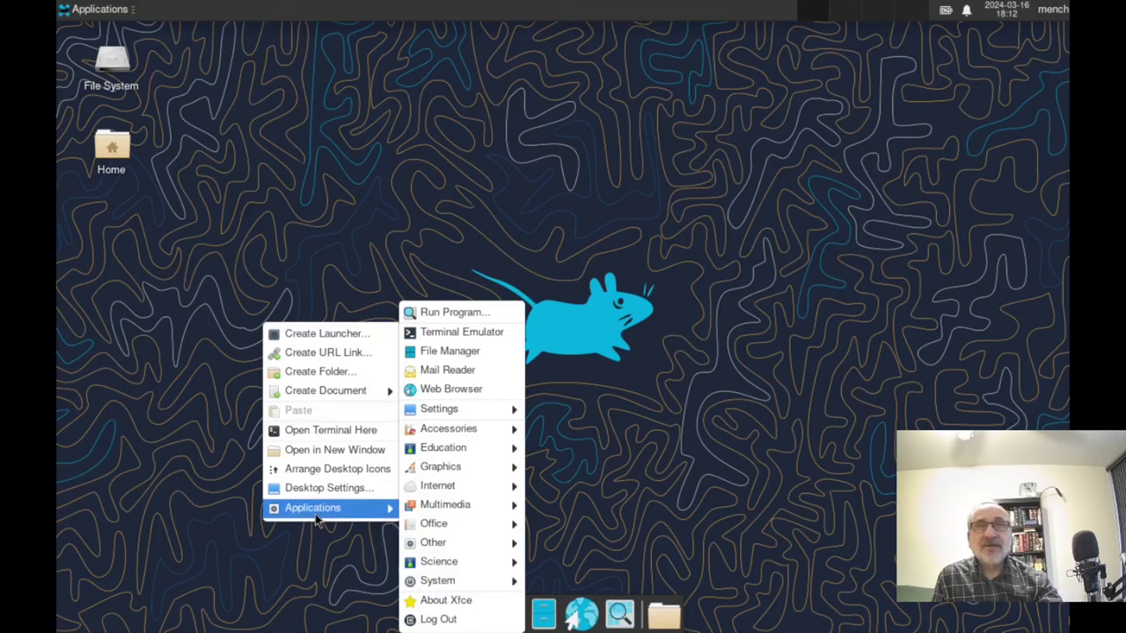
pyautogui.click(737, 435)
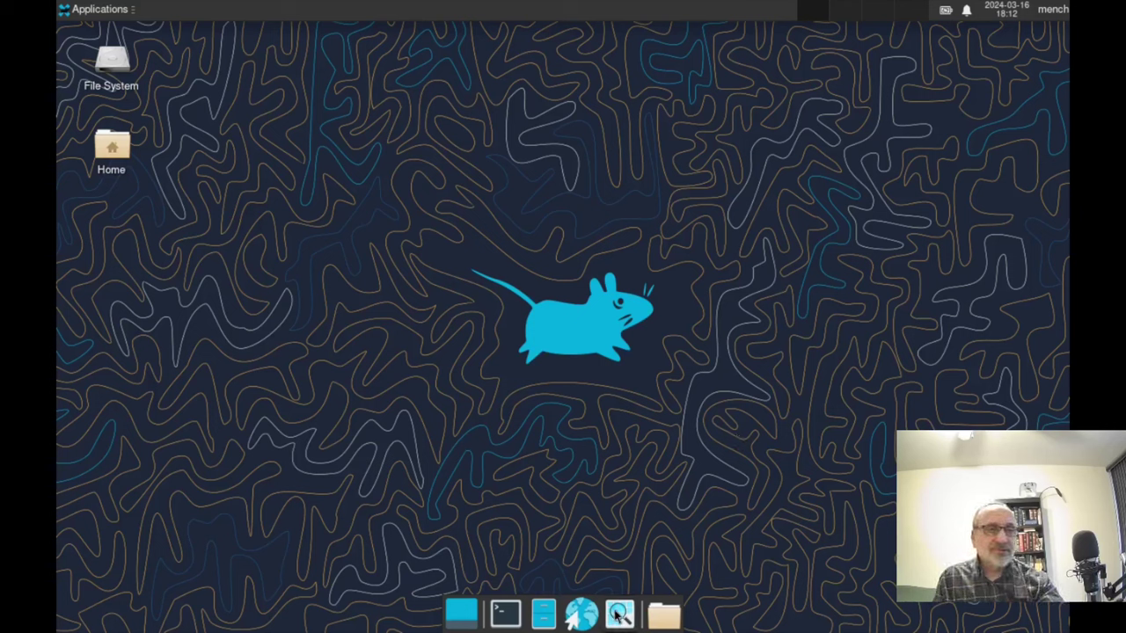
pyautogui.click(620, 615)
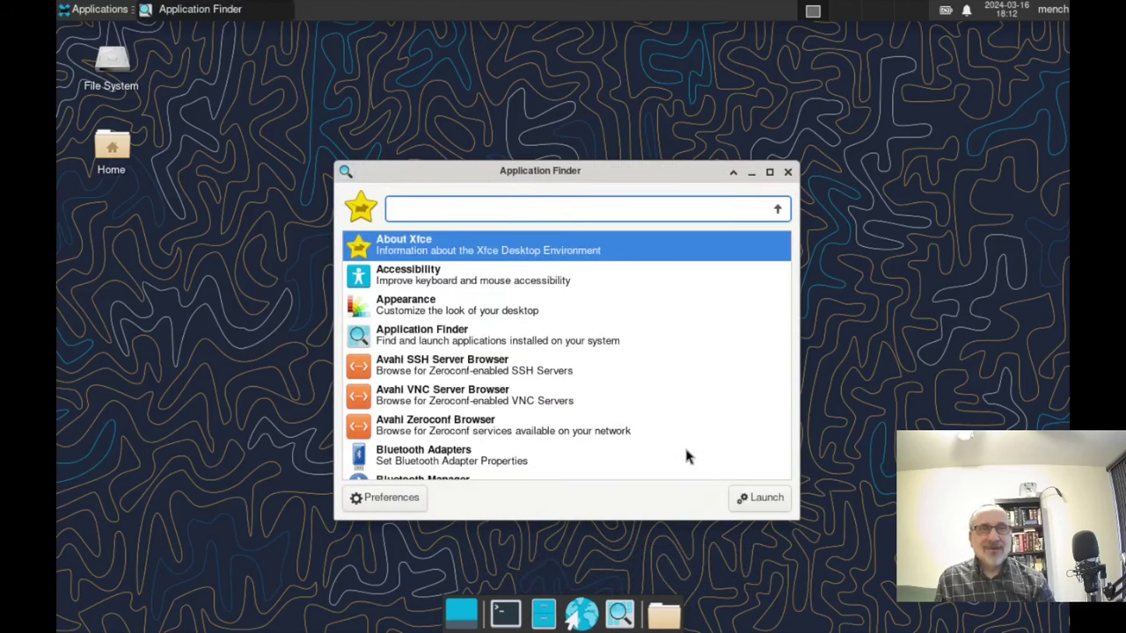
pyautogui.write('disp')
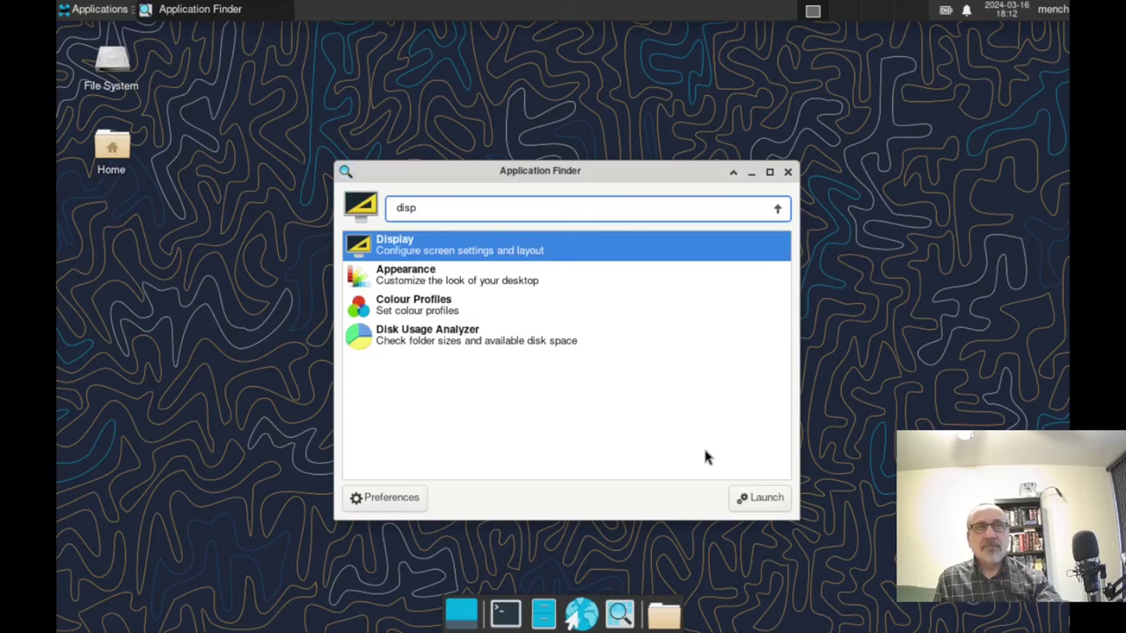
pyautogui.click(602, 248)
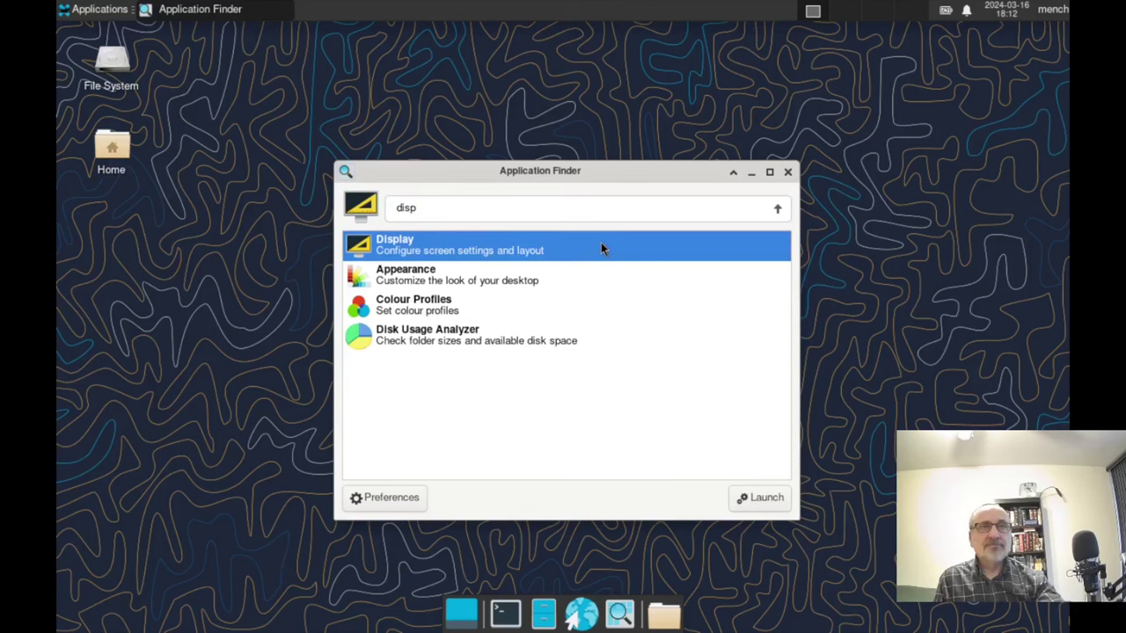
# Open Display settings, switch to 1360x768, apply and keep it, then close the window.
pyautogui.doubleClick(602, 246)
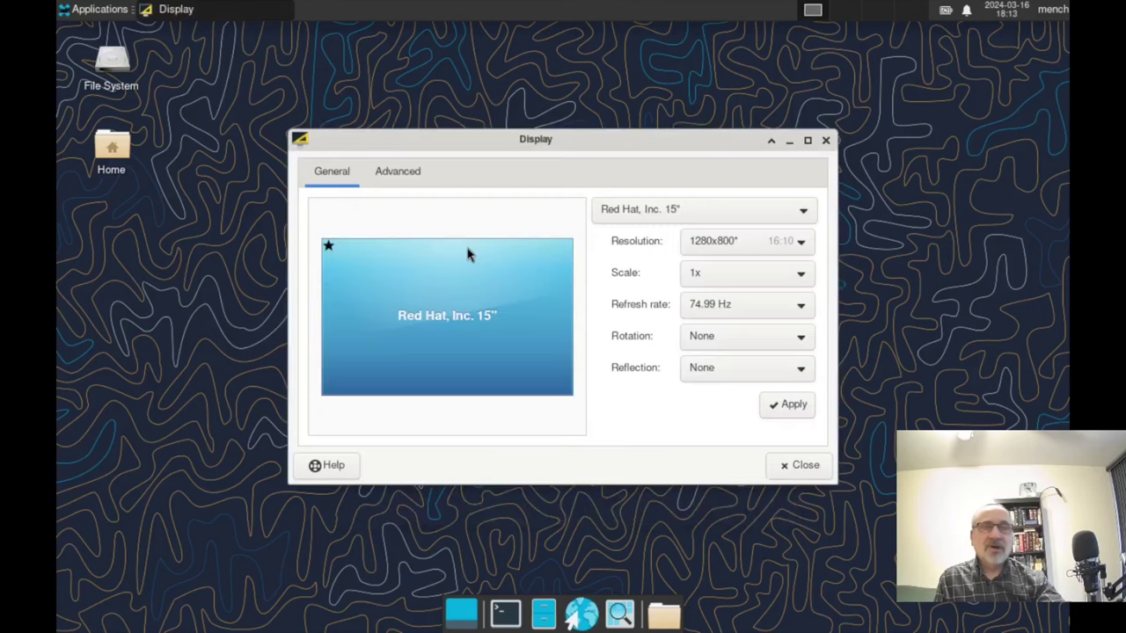
pyautogui.click(802, 143)
pyautogui.click(703, 137)
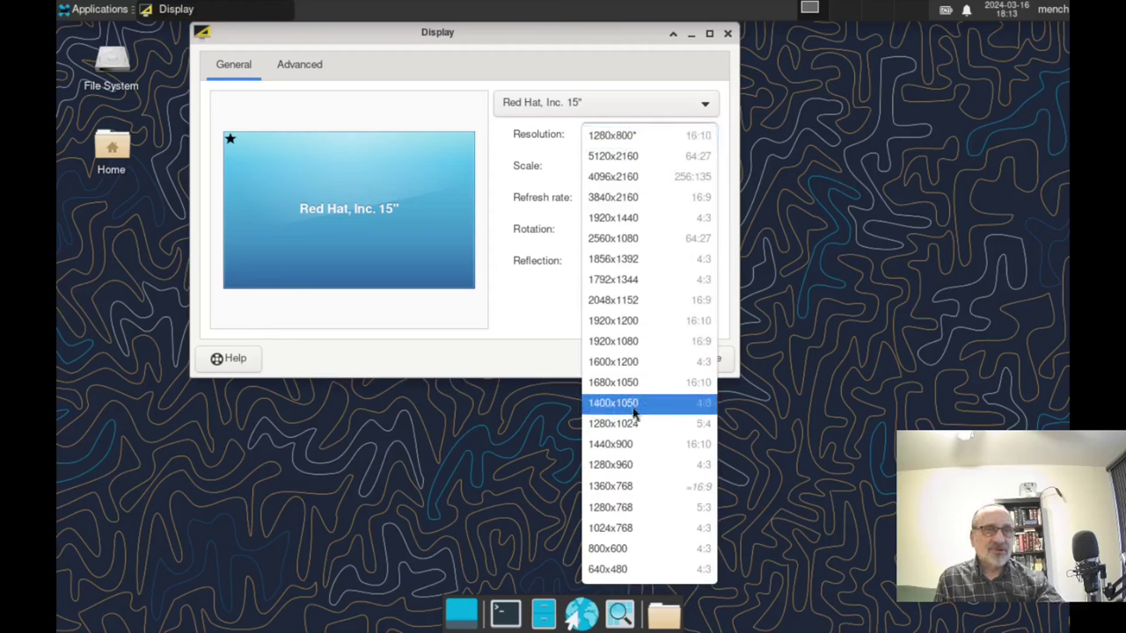
pyautogui.click(635, 490)
pyautogui.click(700, 300)
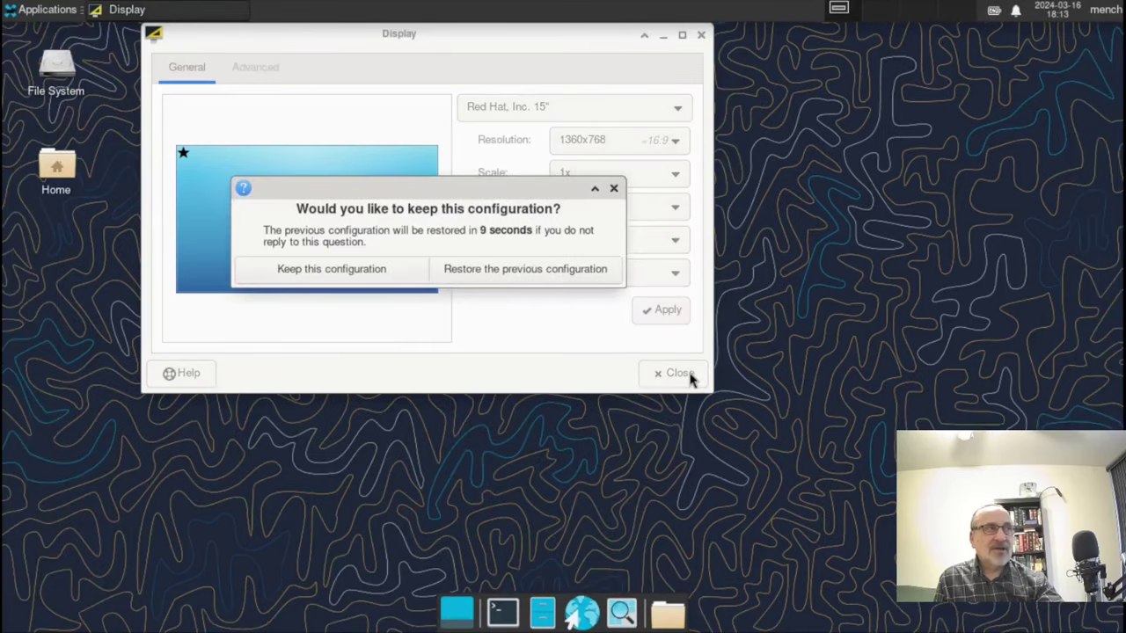
pyautogui.click(325, 276)
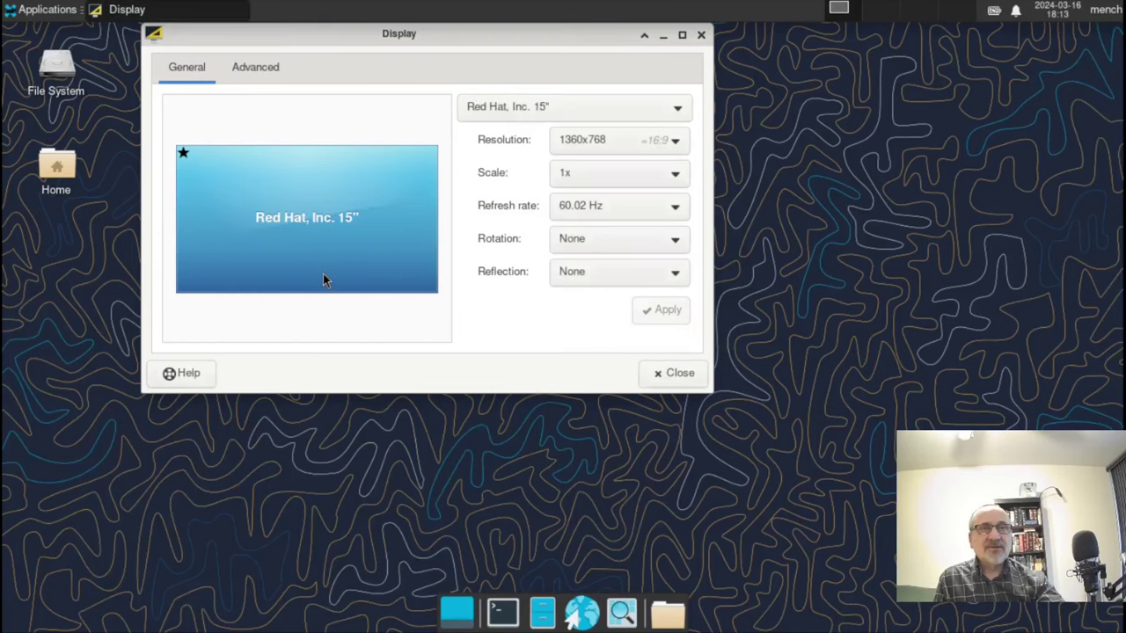
pyautogui.click(701, 34)
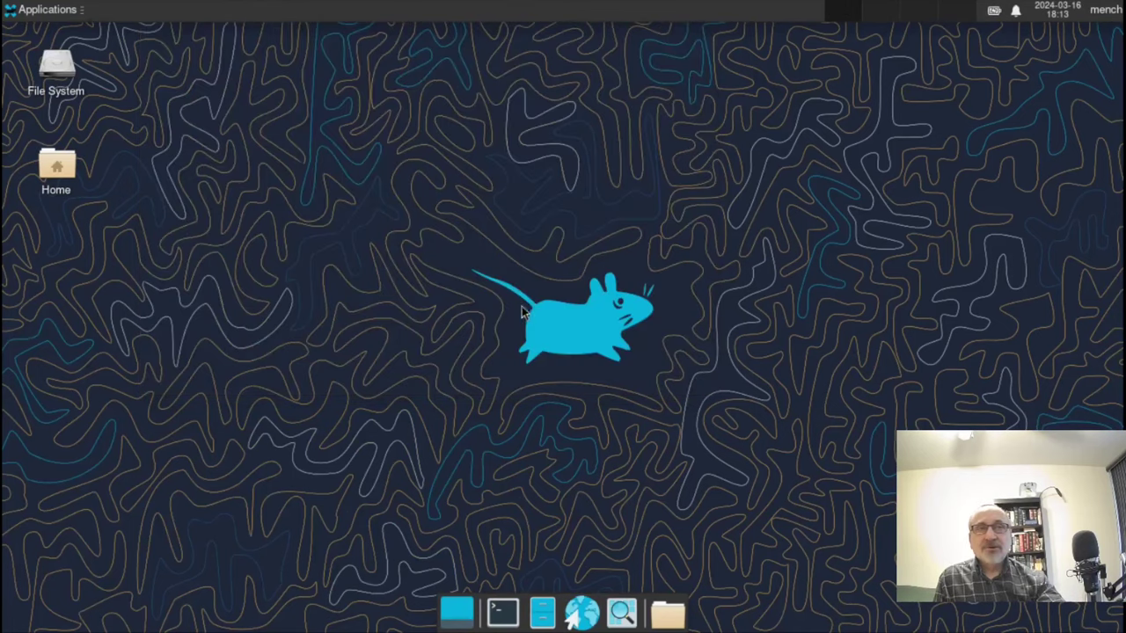
# From Desktop Settings, choose the teal dark-mouse wallpaper, then minimize the settings window.
pyautogui.rightClick(341, 307)
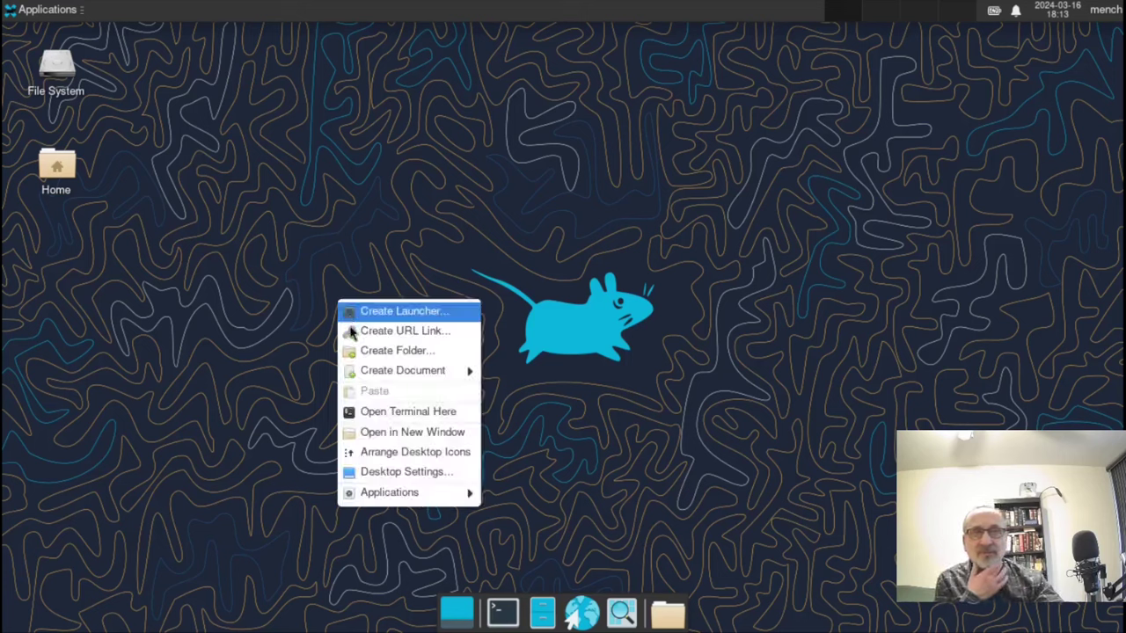
pyautogui.click(400, 473)
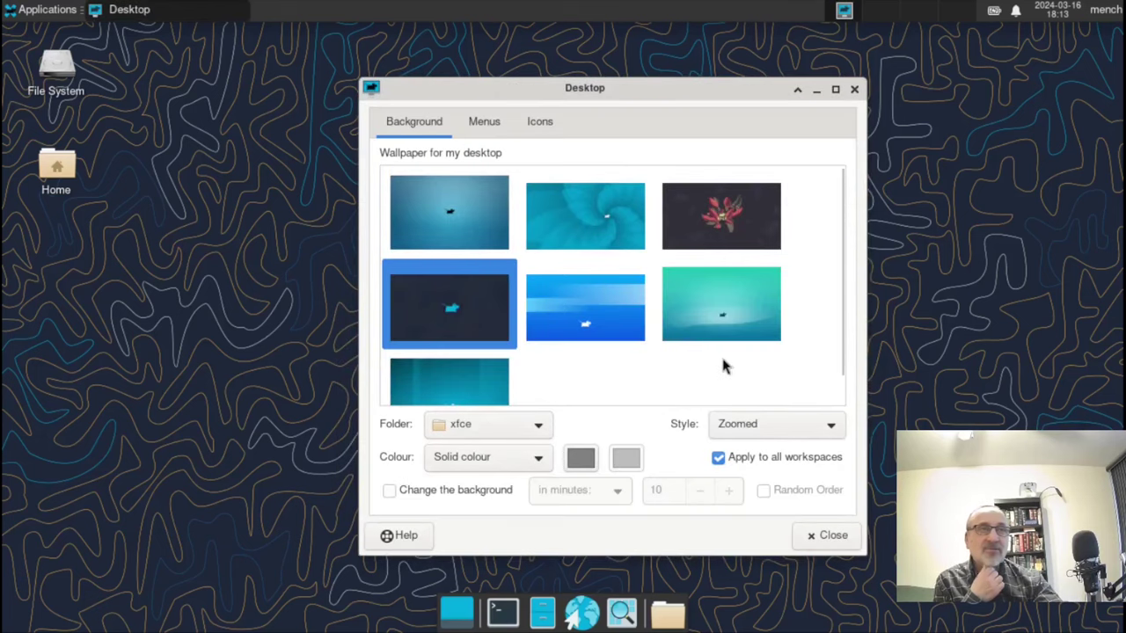
pyautogui.scroll(-1, 829, 291)
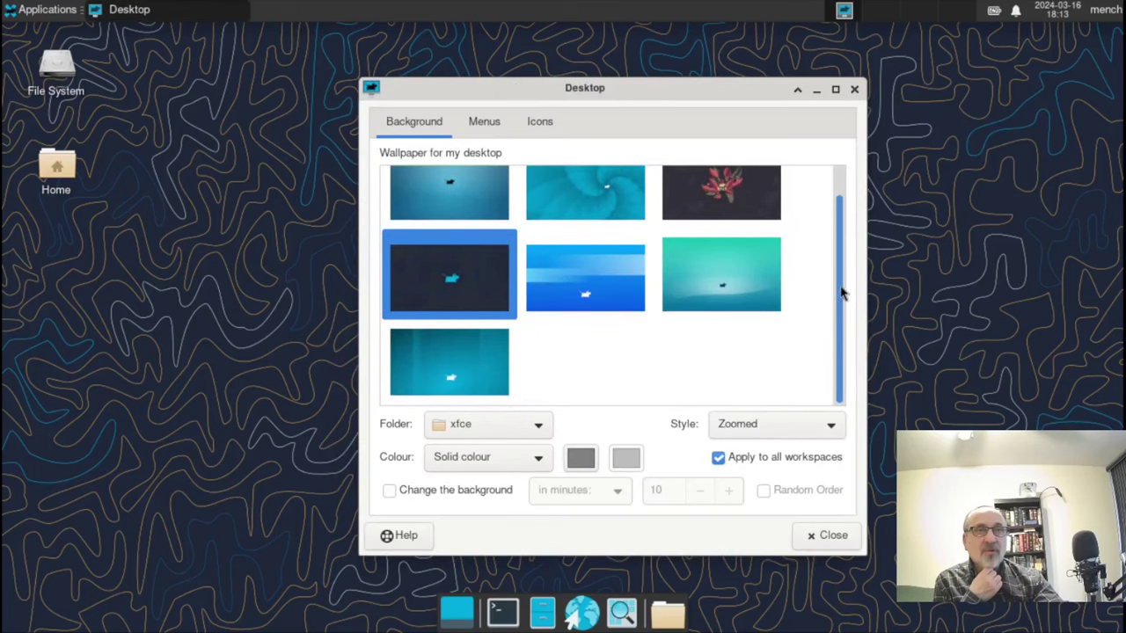
pyautogui.scroll(1, 834, 220)
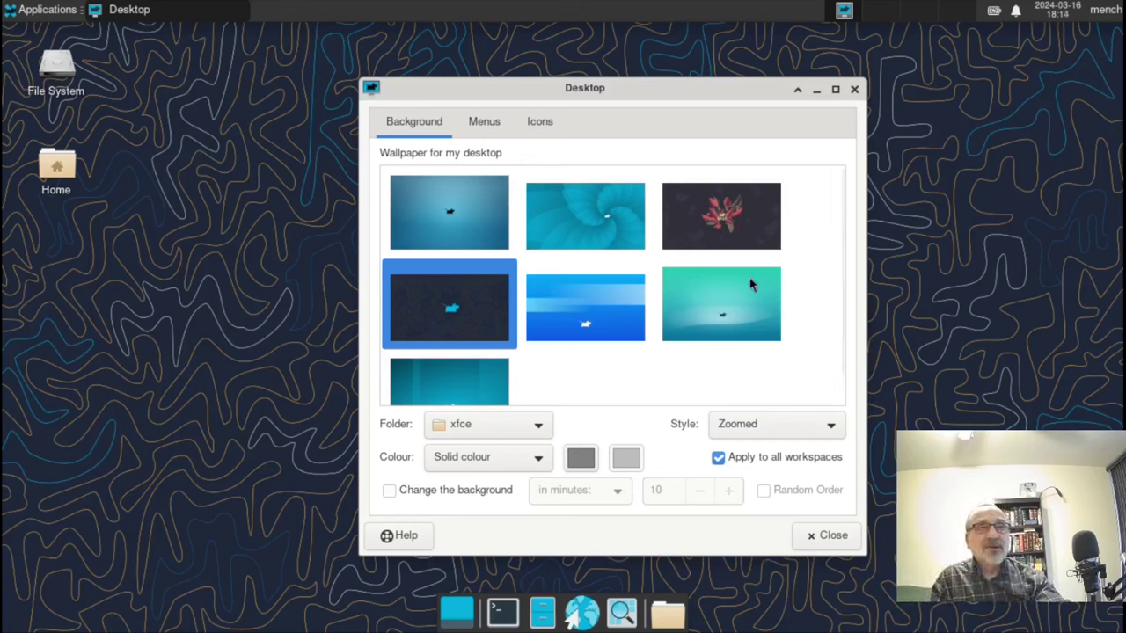
pyautogui.click(726, 301)
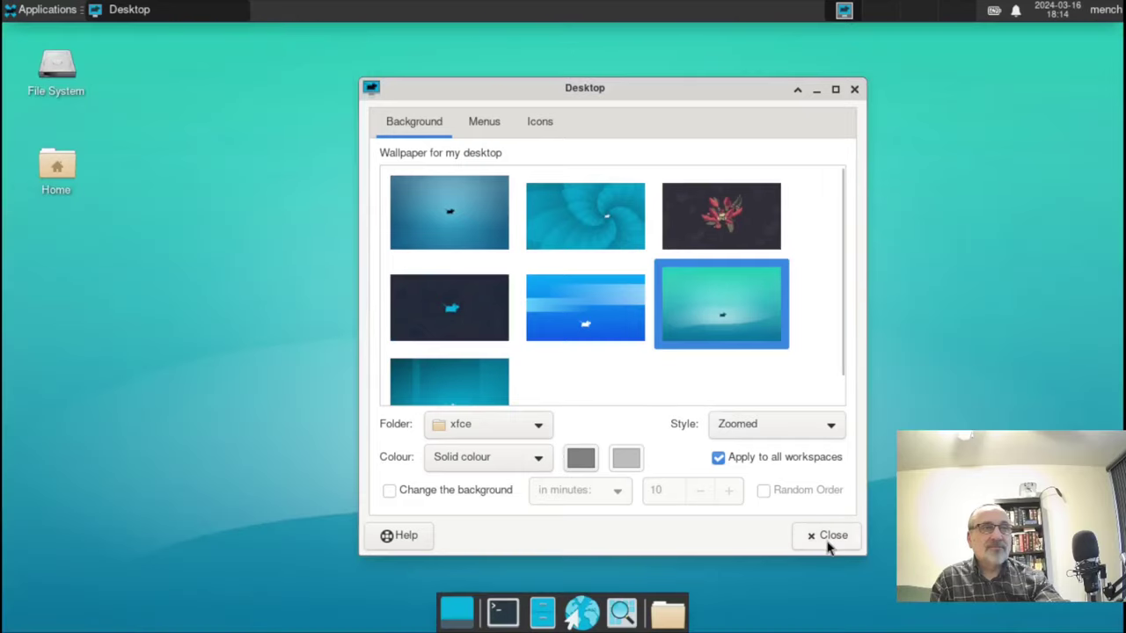
pyautogui.click(817, 90)
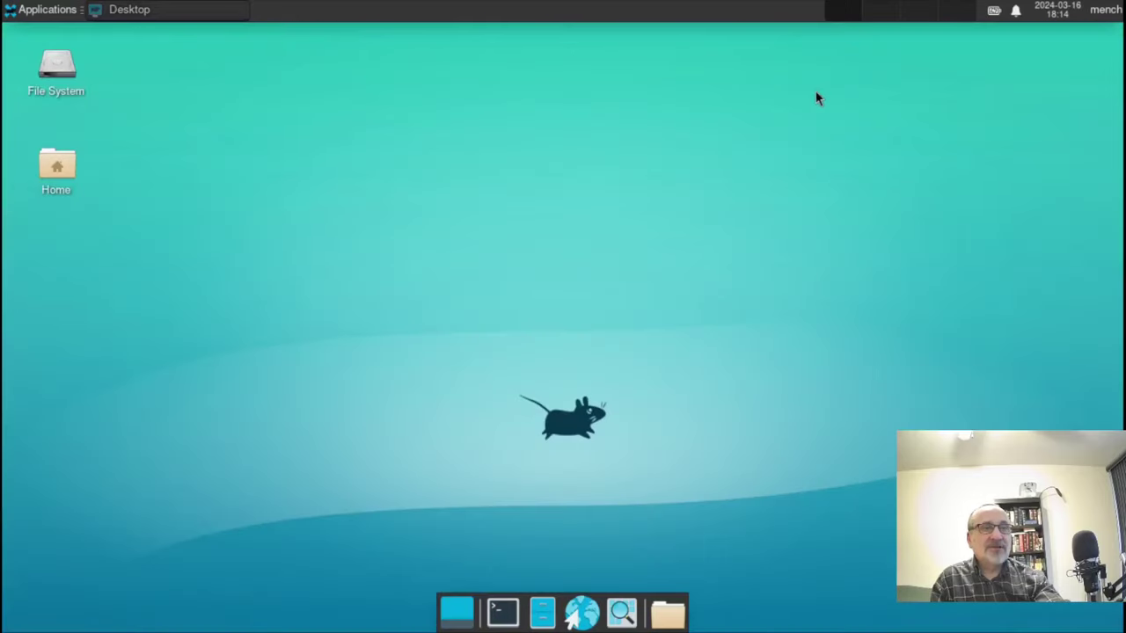
pyautogui.click(9, 16)
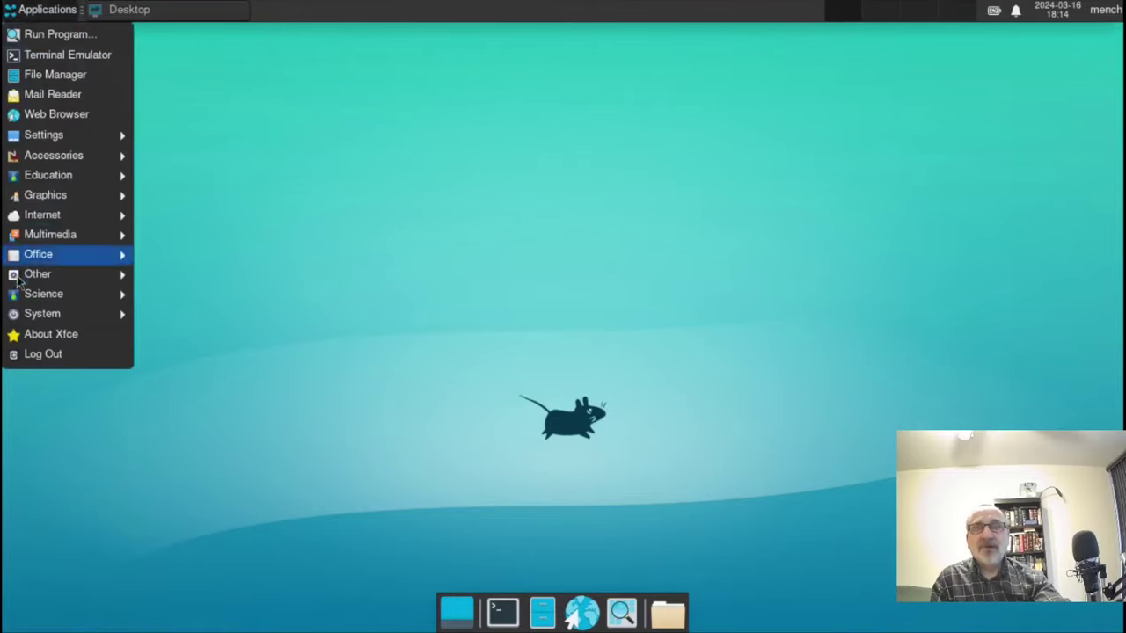
pyautogui.moveTo(36, 128)
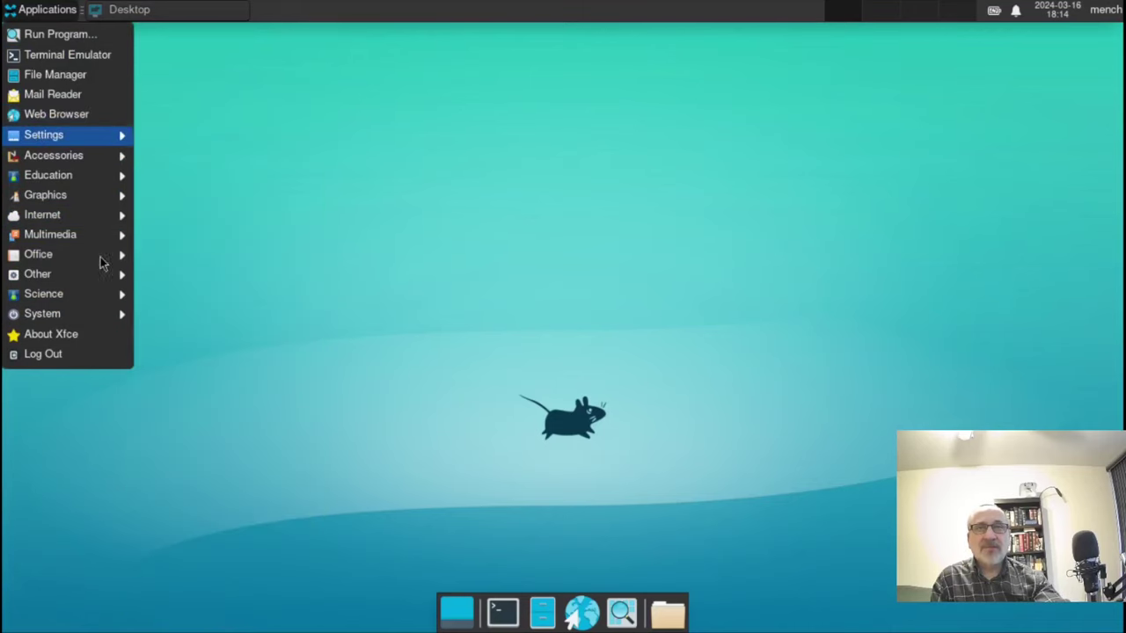
pyautogui.moveTo(42, 220)
pyautogui.moveTo(39, 255)
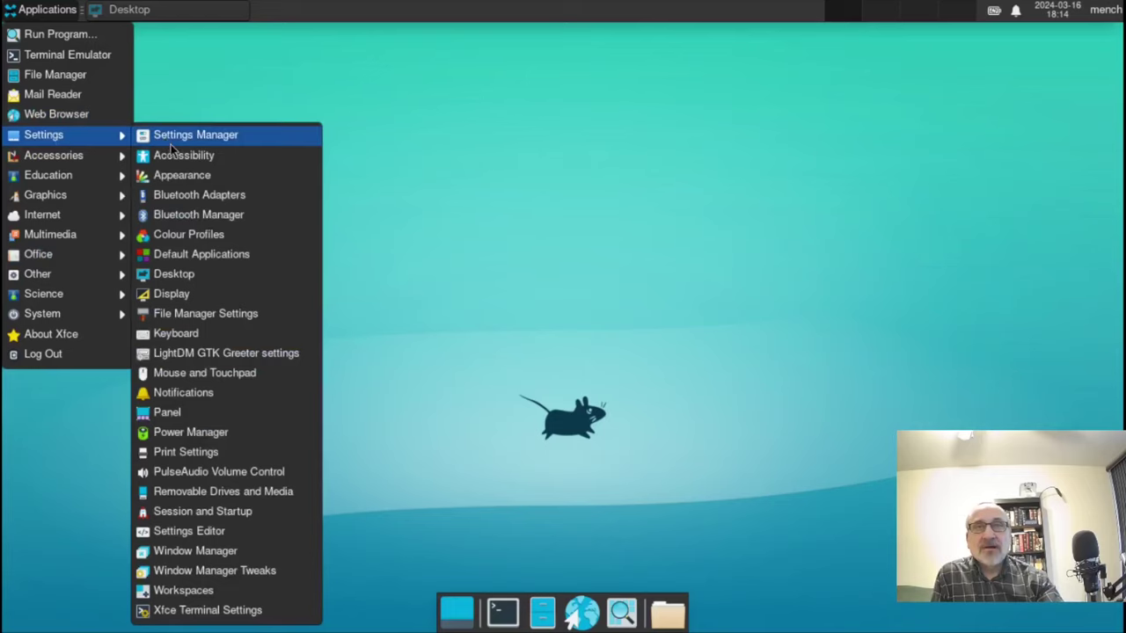
pyautogui.click(378, 138)
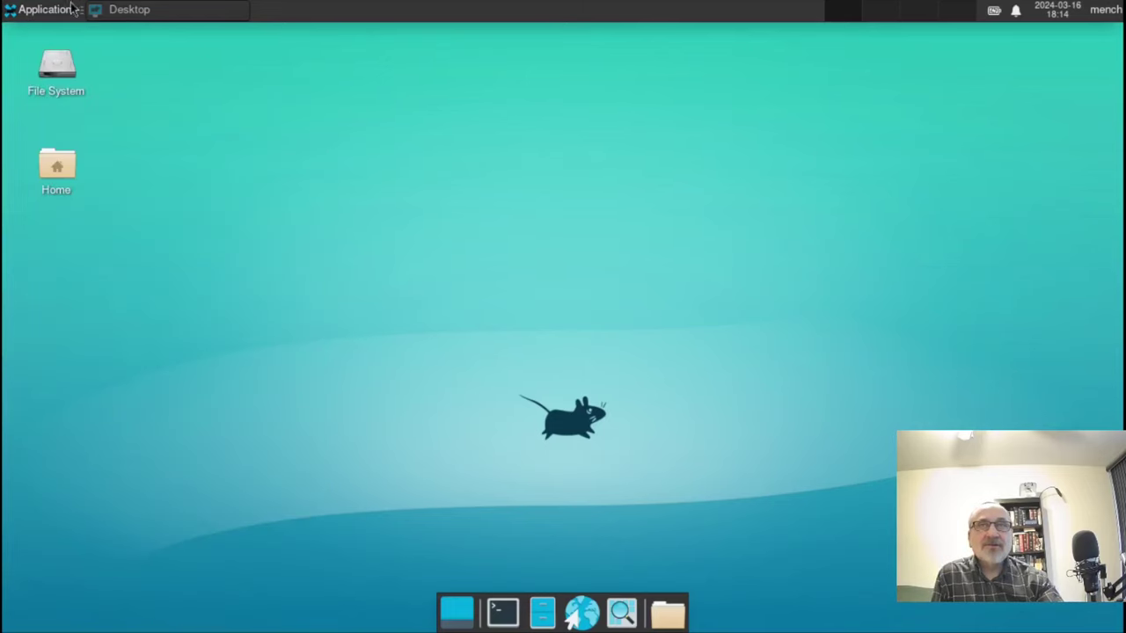
pyautogui.click(10, 12)
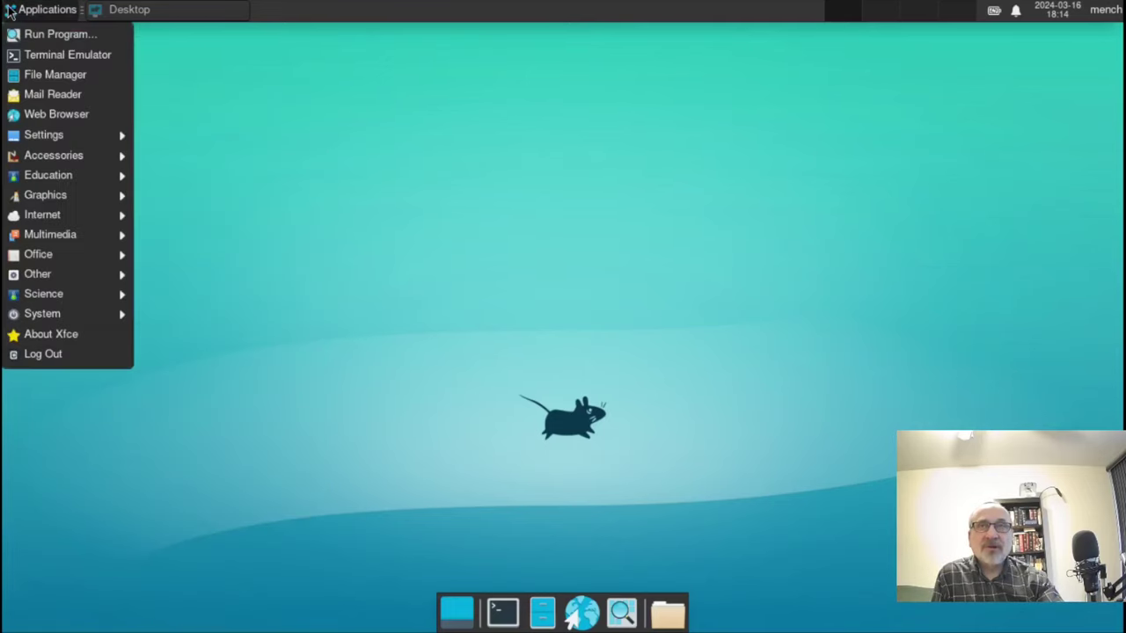
pyautogui.click(261, 94)
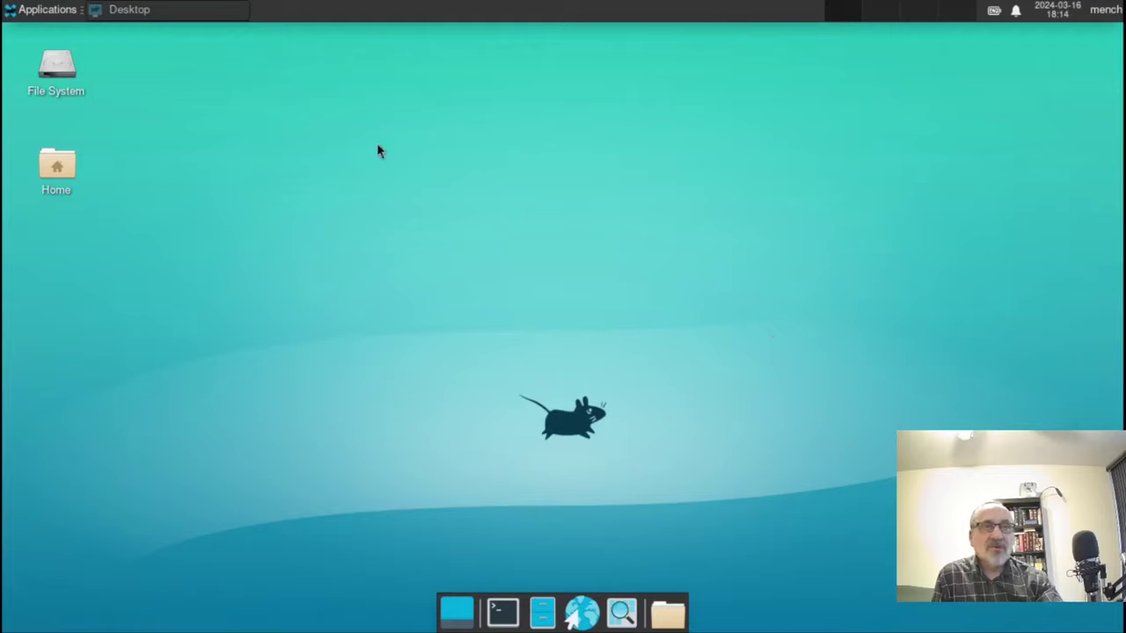
pyautogui.rightClick(419, 155)
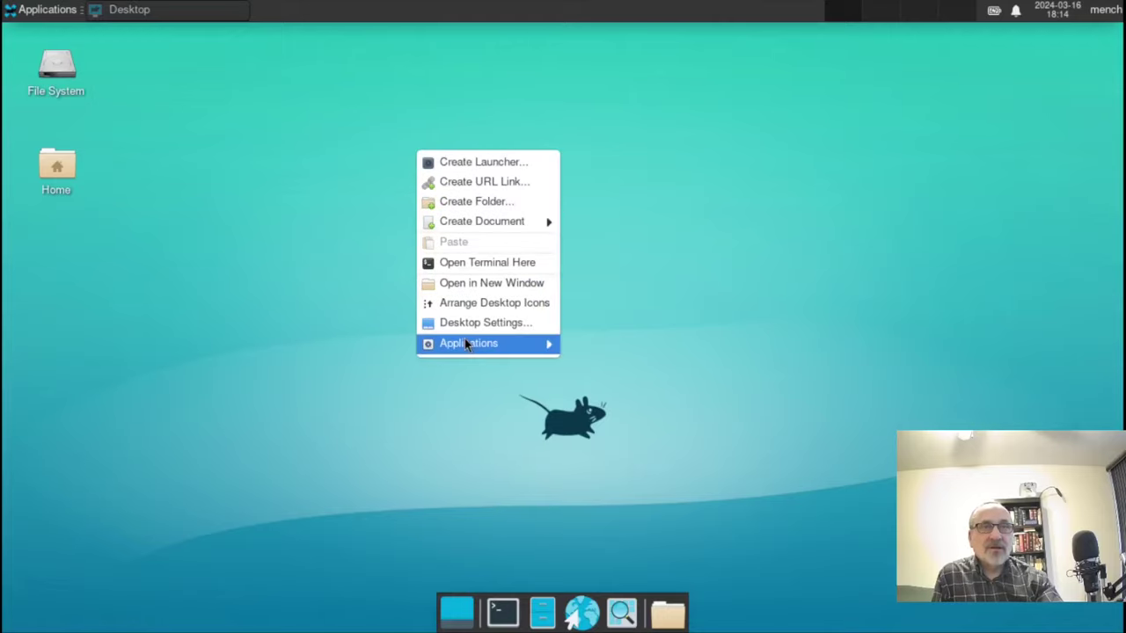
pyautogui.moveTo(464, 341)
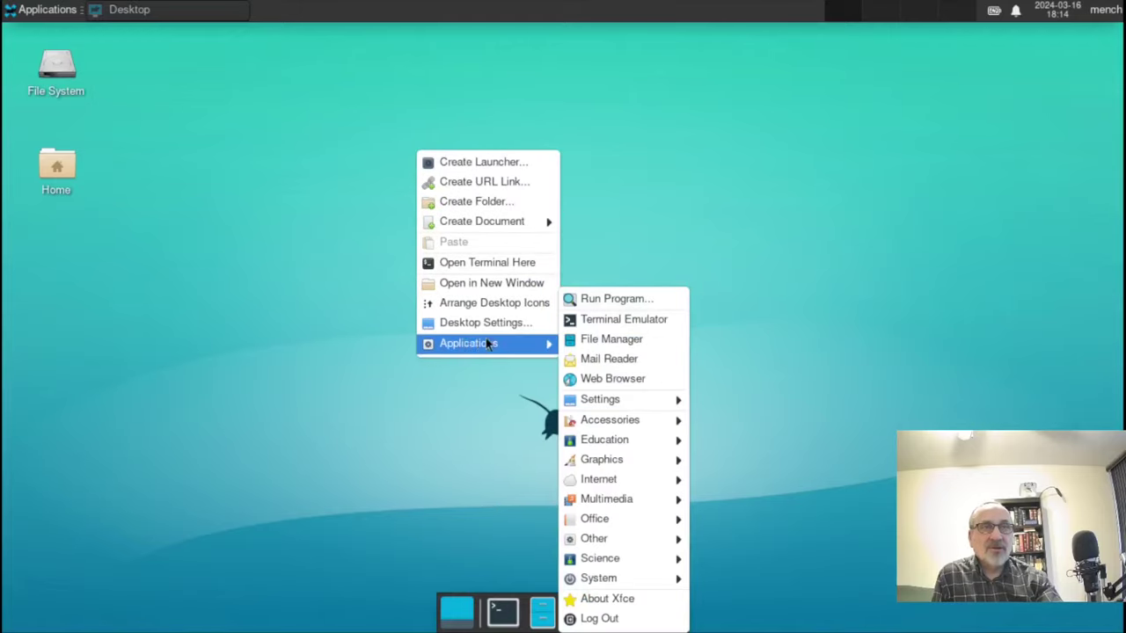
pyautogui.click(744, 158)
pyautogui.rightClick(391, 209)
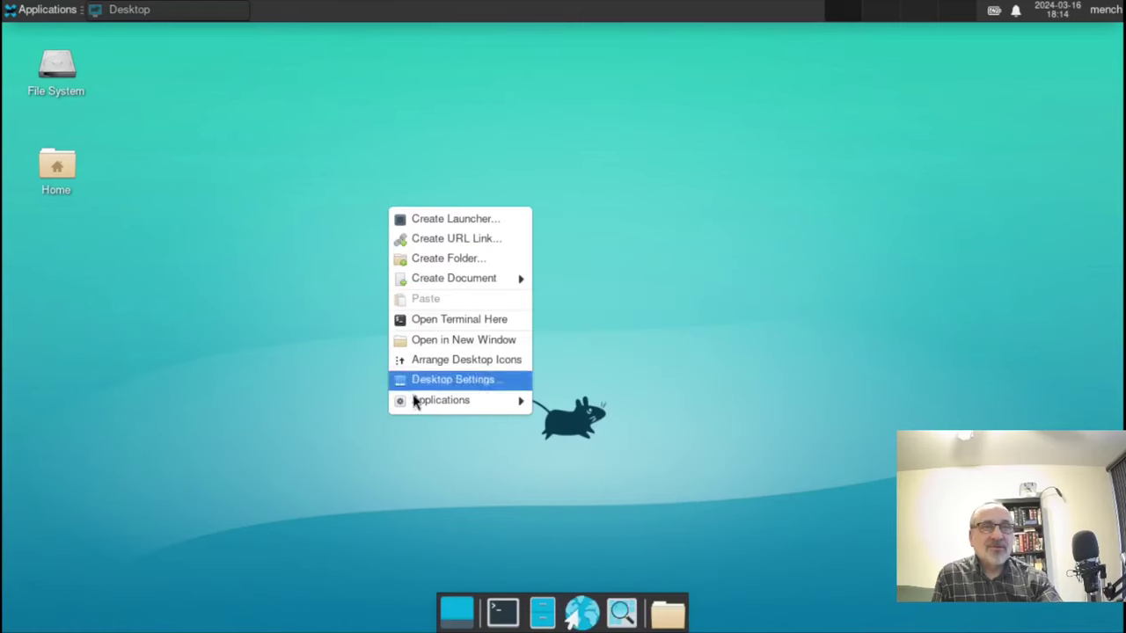
pyautogui.moveTo(514, 407)
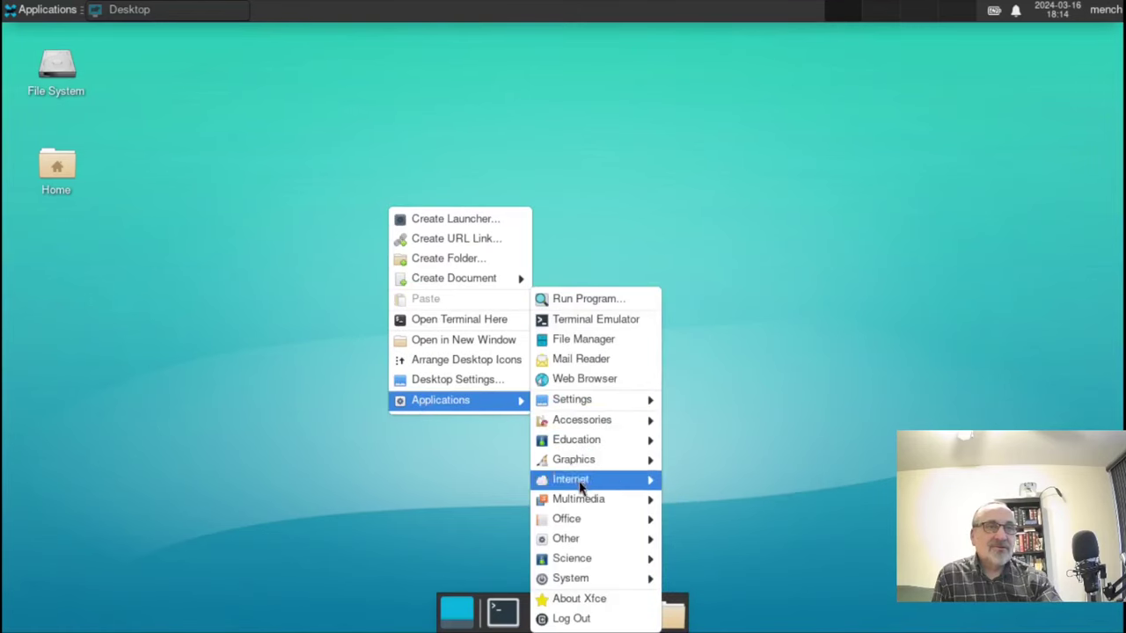
pyautogui.moveTo(587, 526)
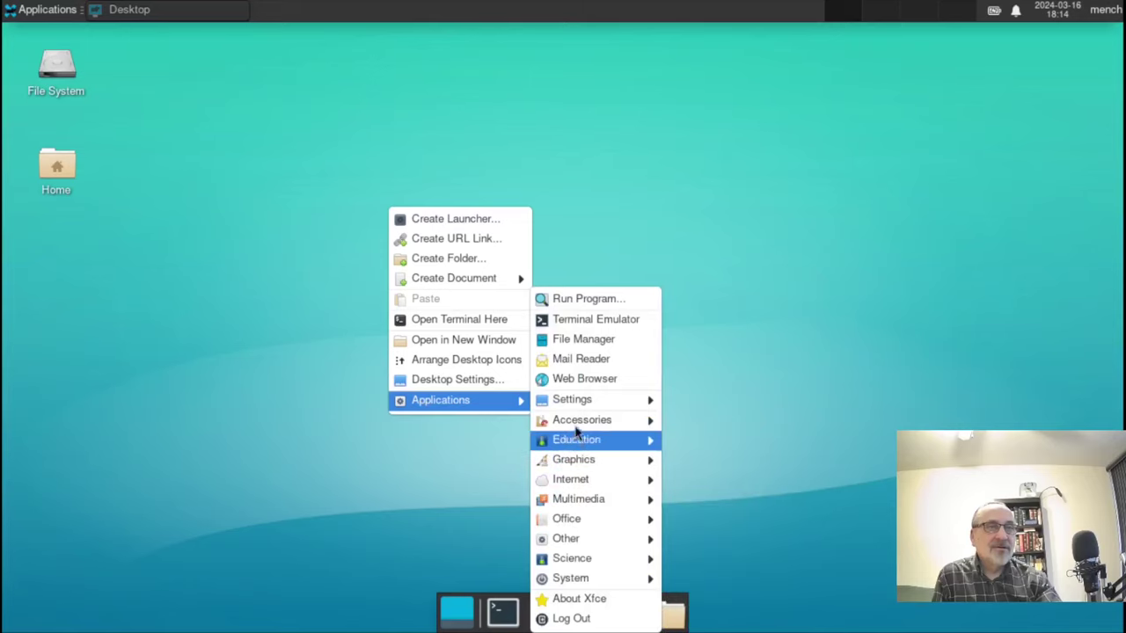
pyautogui.press('Escape')
pyautogui.click(18, 11)
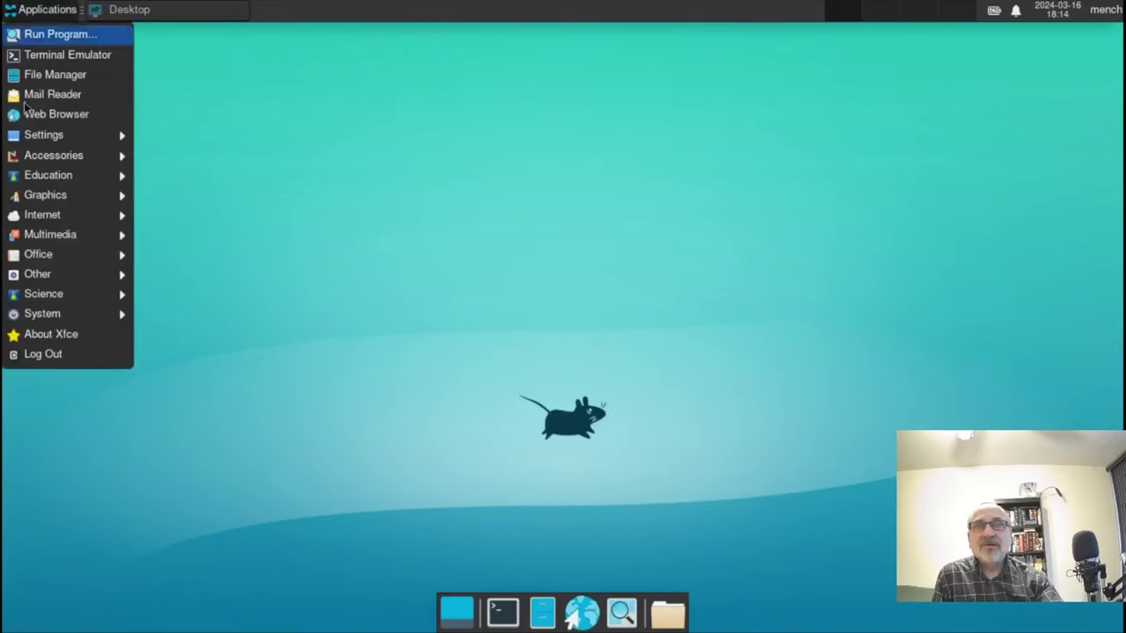
pyautogui.moveTo(41, 282)
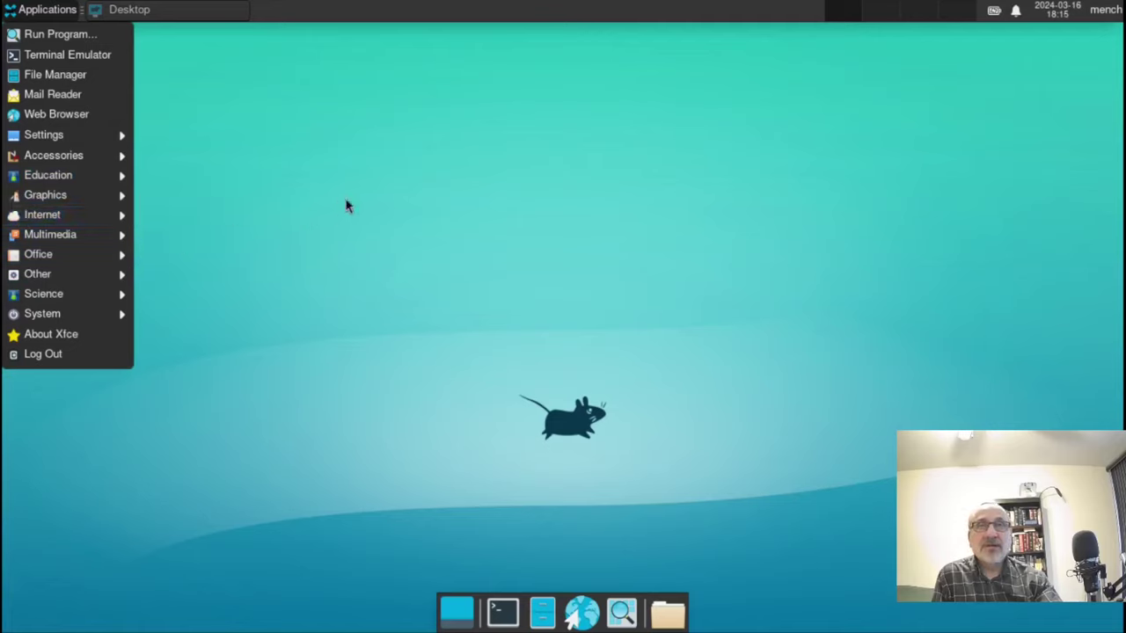
pyautogui.click(352, 202)
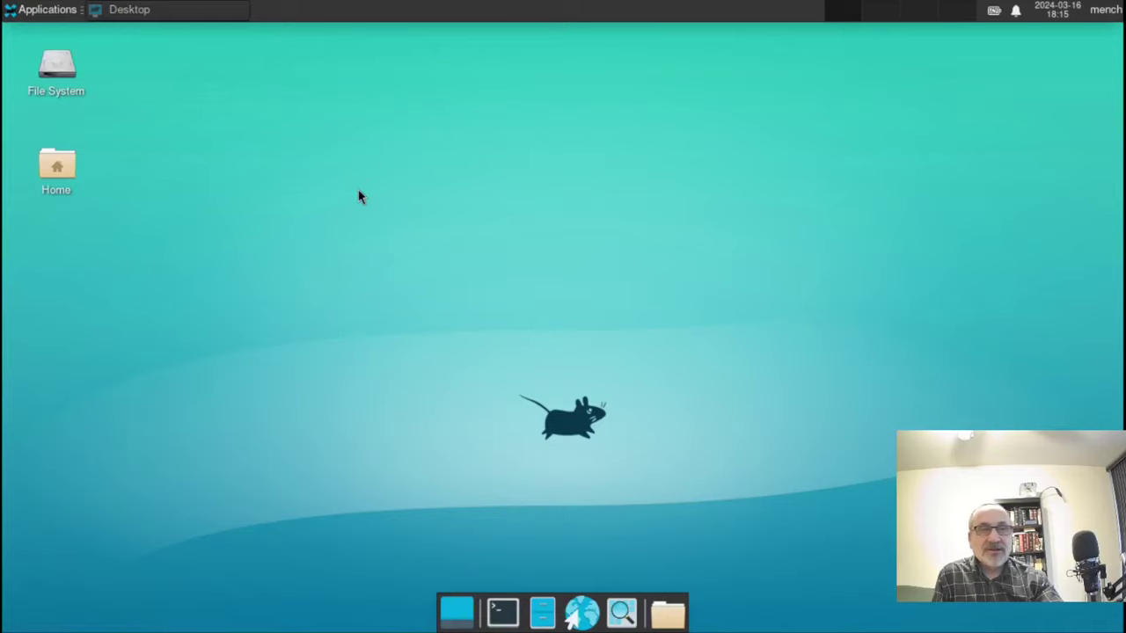
pyautogui.click(666, 613)
pyautogui.moveTo(732, 574)
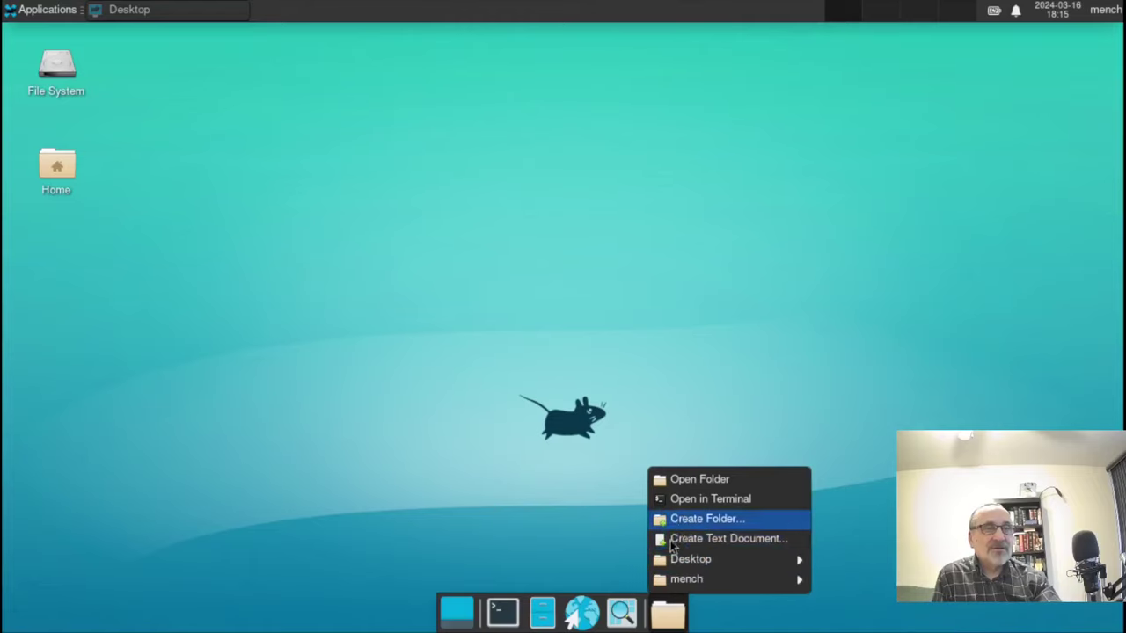
pyautogui.click(674, 616)
pyautogui.click(673, 615)
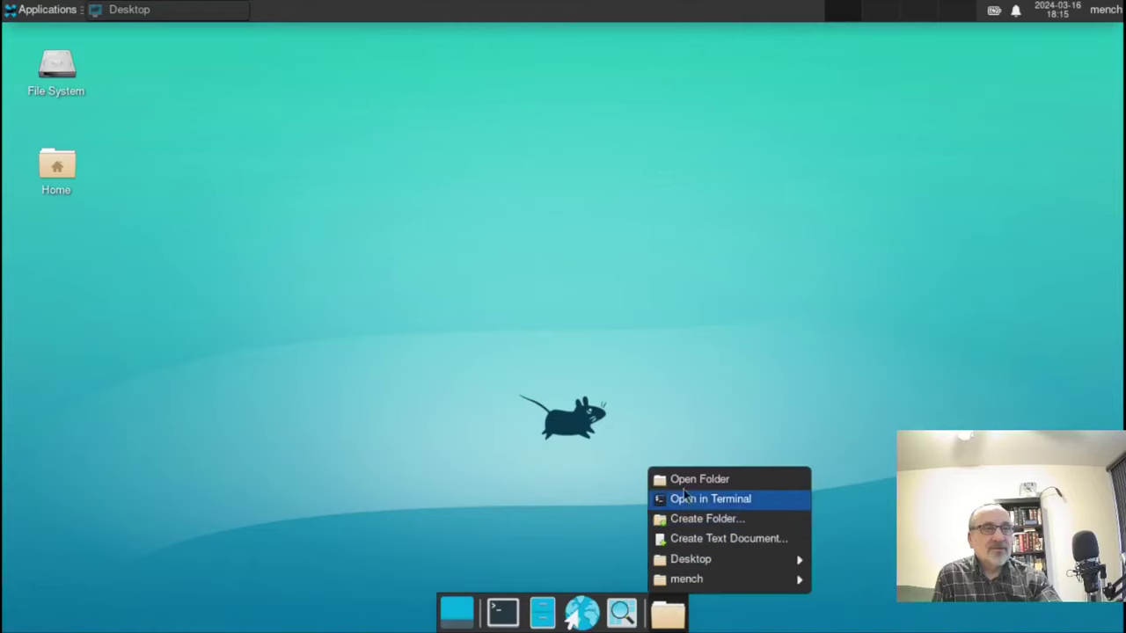
pyautogui.click(683, 479)
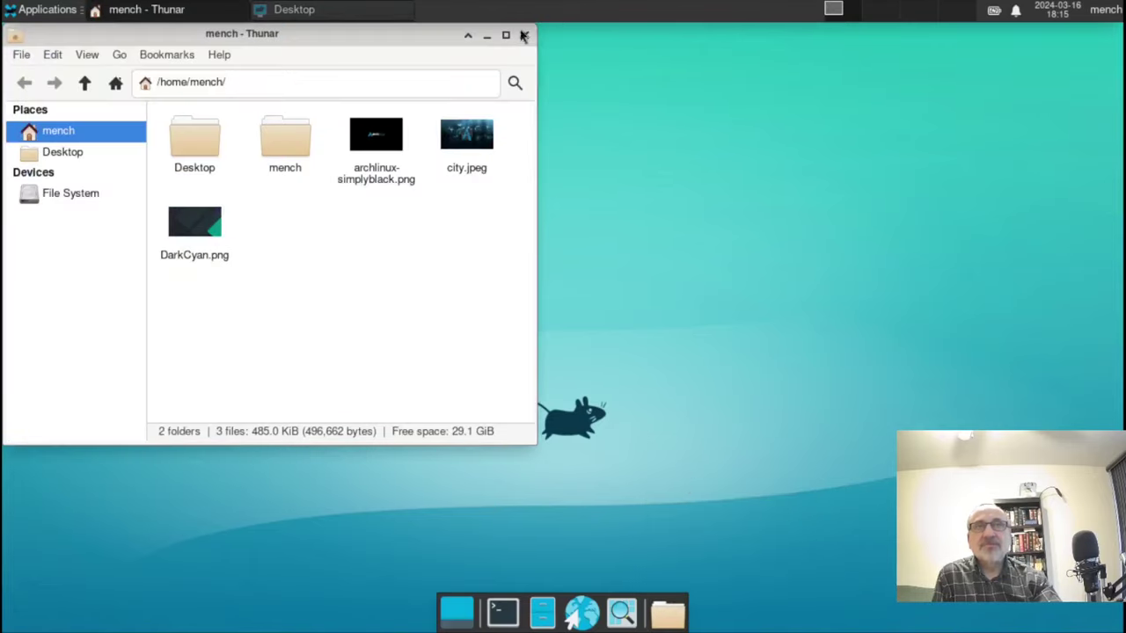
pyautogui.click(505, 35)
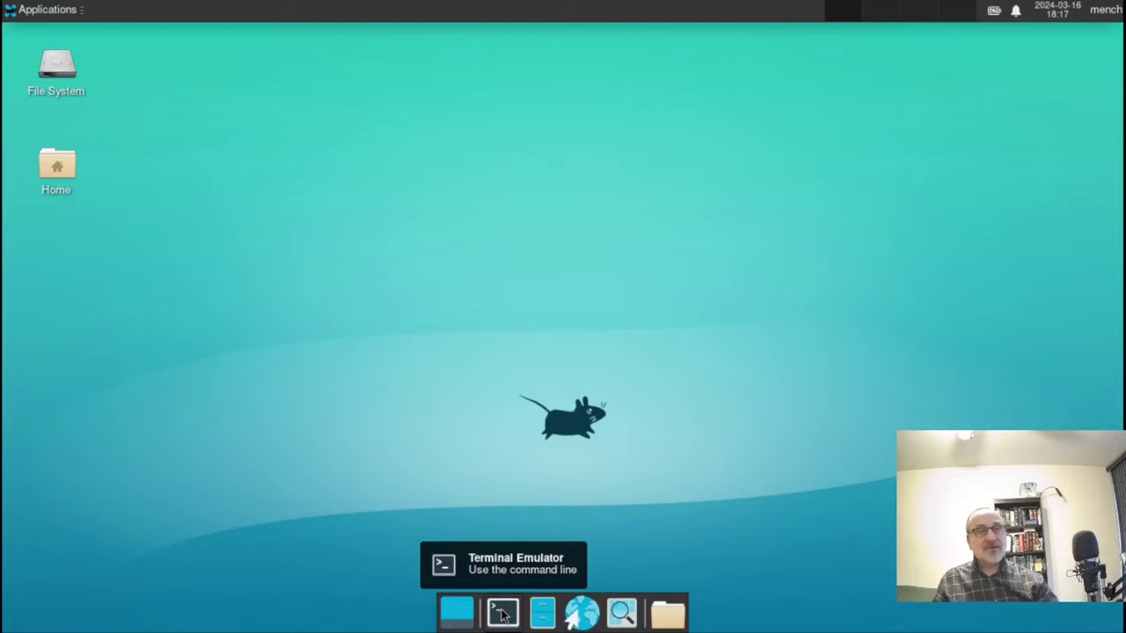
# Launch XTerm maximized, enlarge its font two sizes, and run htop.
pyautogui.click(621, 614)
pyautogui.write('xterm')
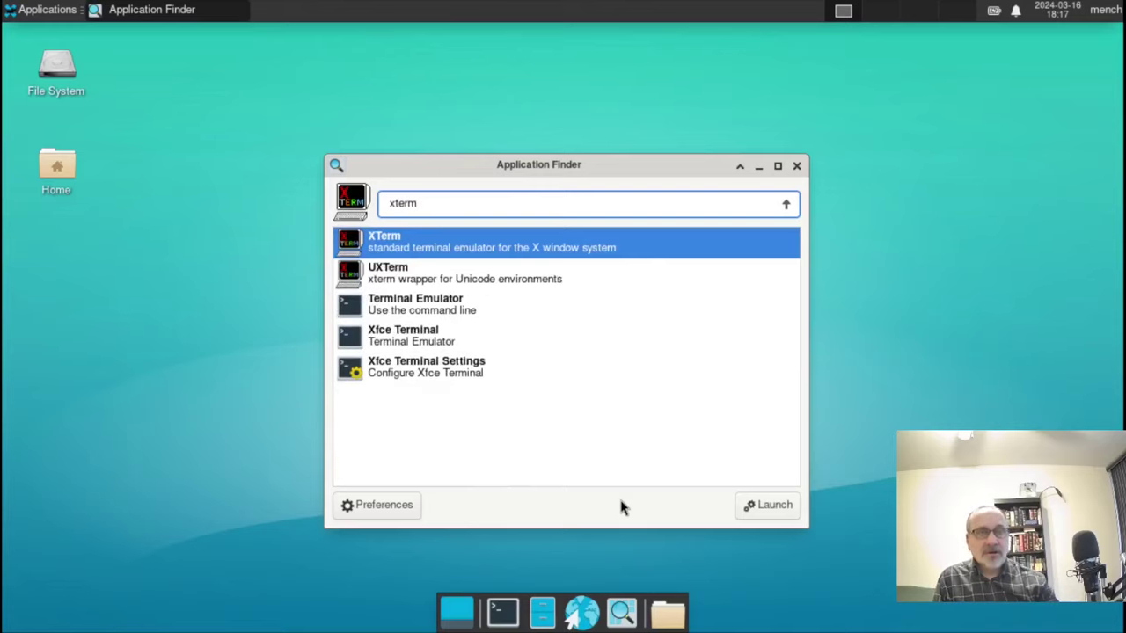
pyautogui.press('Return')
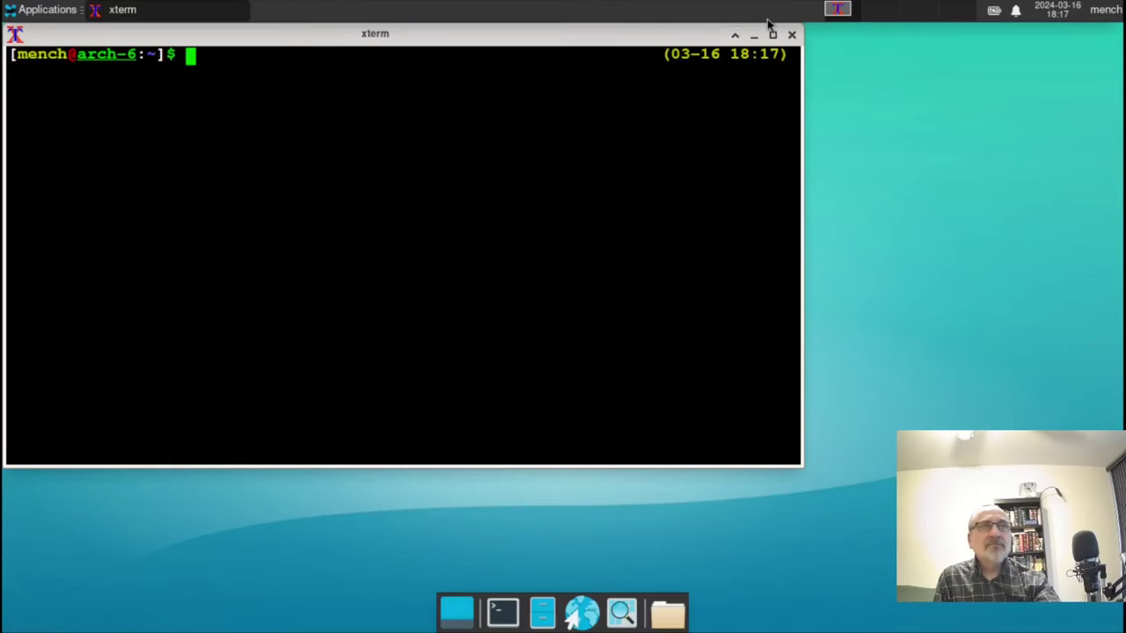
pyautogui.click(772, 34)
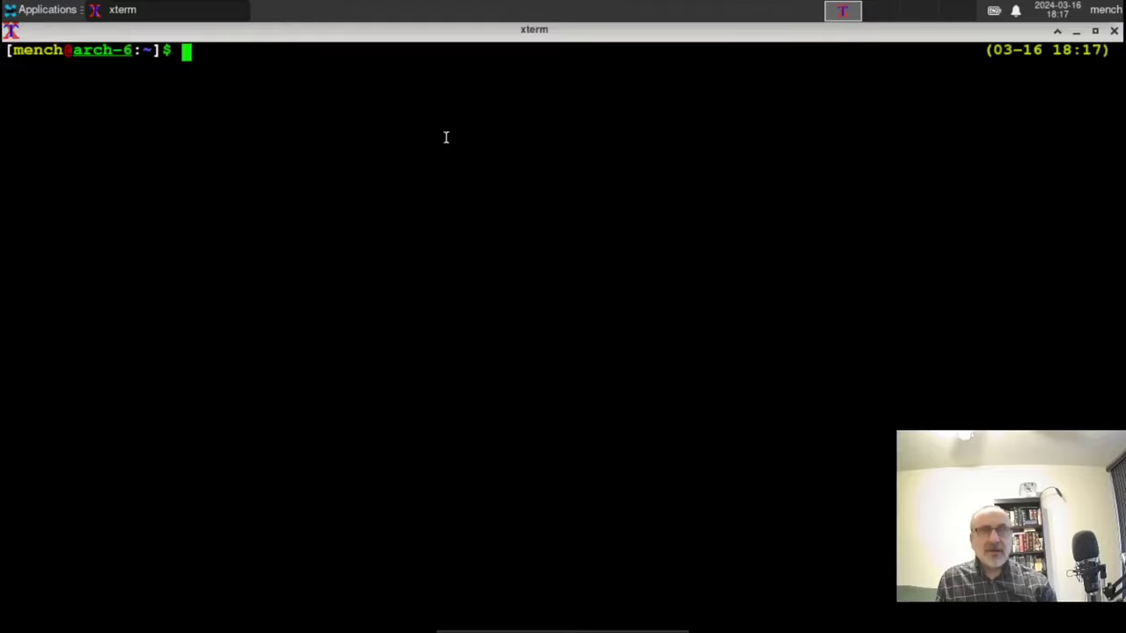
pyautogui.hotkey('ctrl', '+')
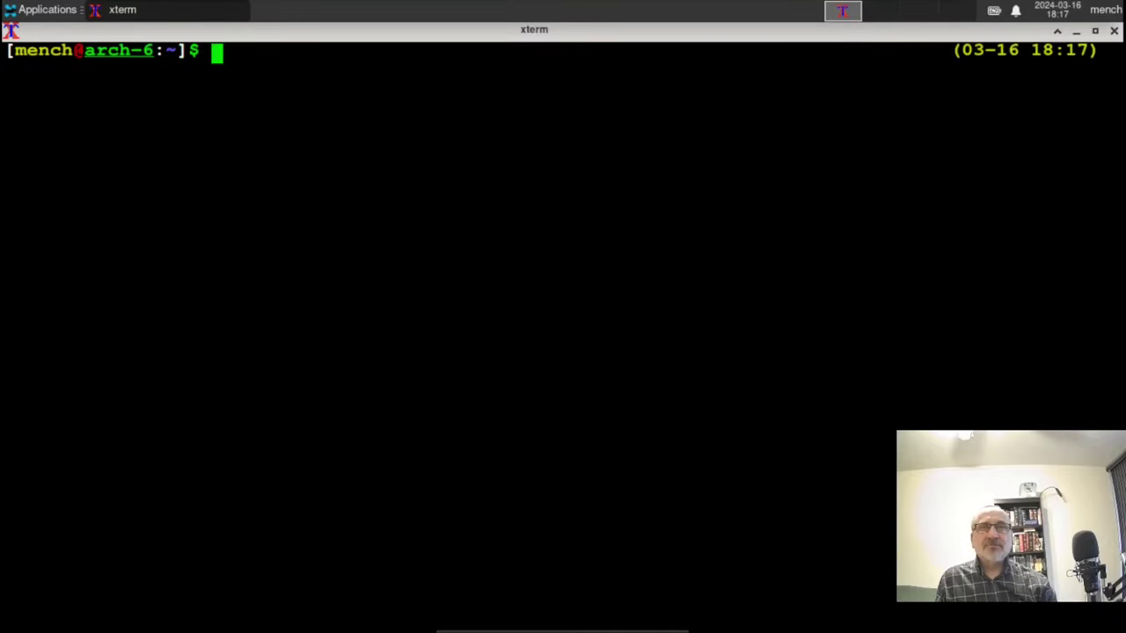
pyautogui.hotkey('ctrl', '+')
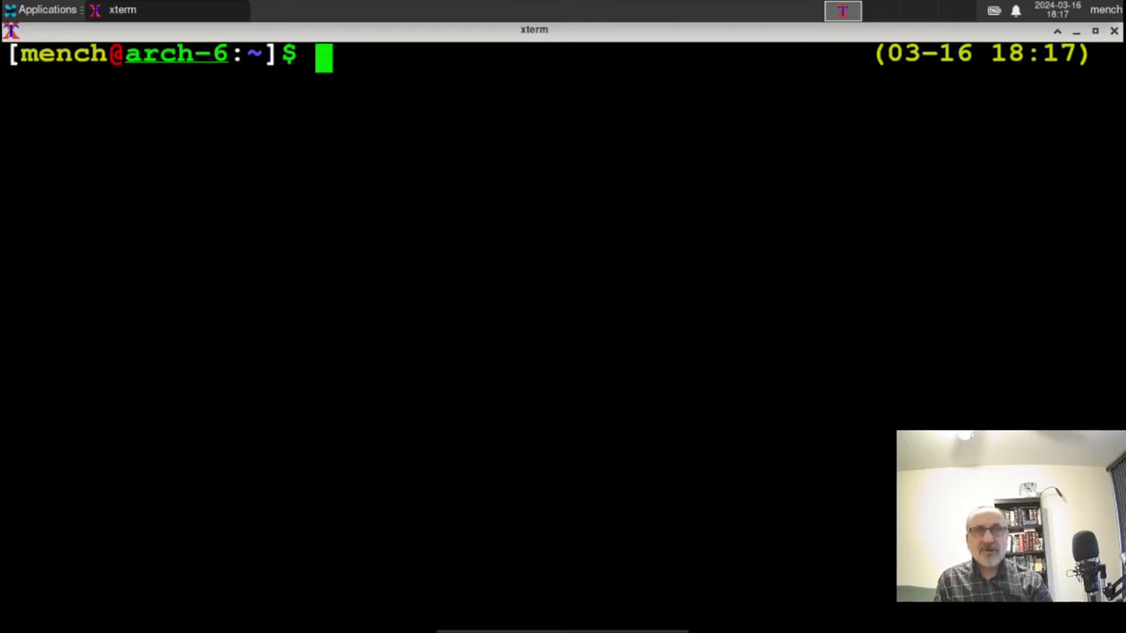
pyautogui.write('htop')
pyautogui.press('Return')
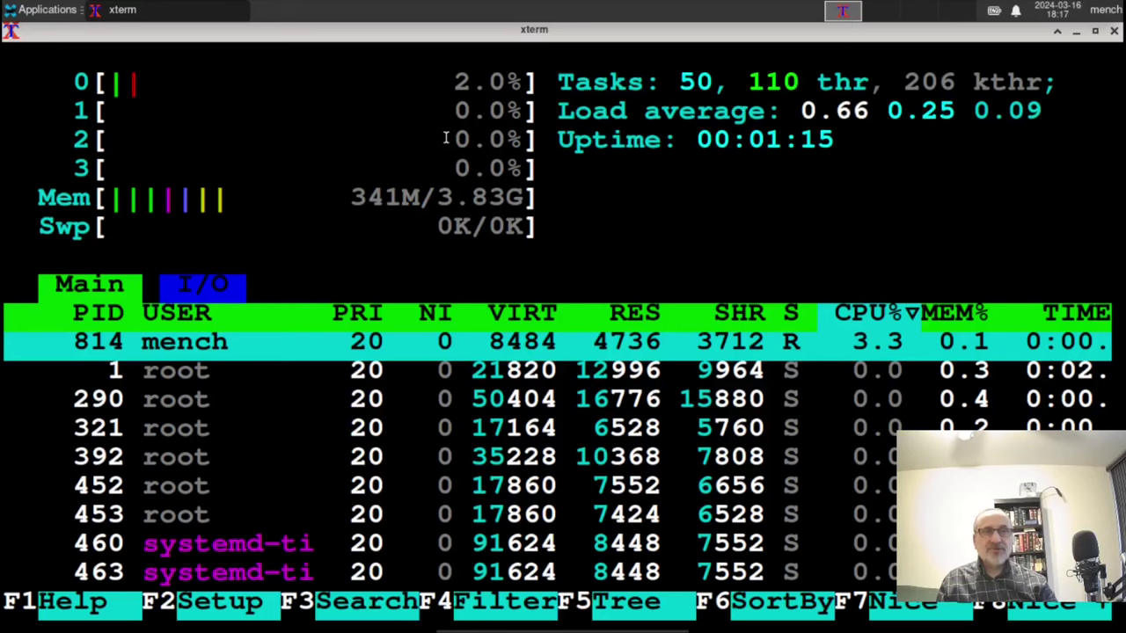
# Shrink the xterm font one size, then quit htop with q.
pyautogui.press('shift+KP_Subtract')
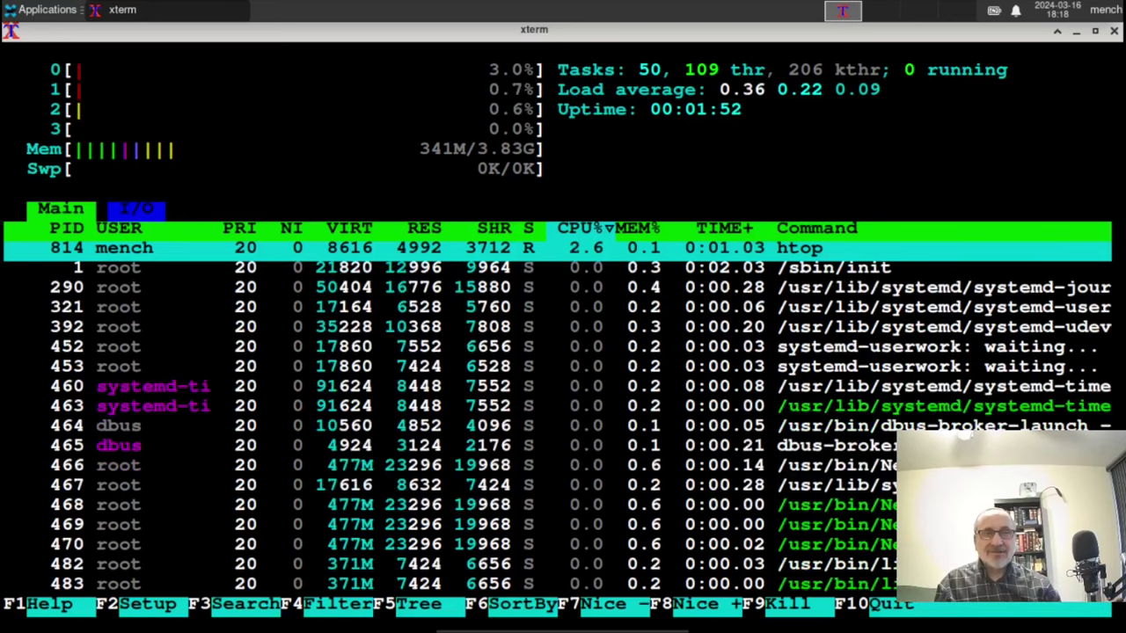
pyautogui.press('q')
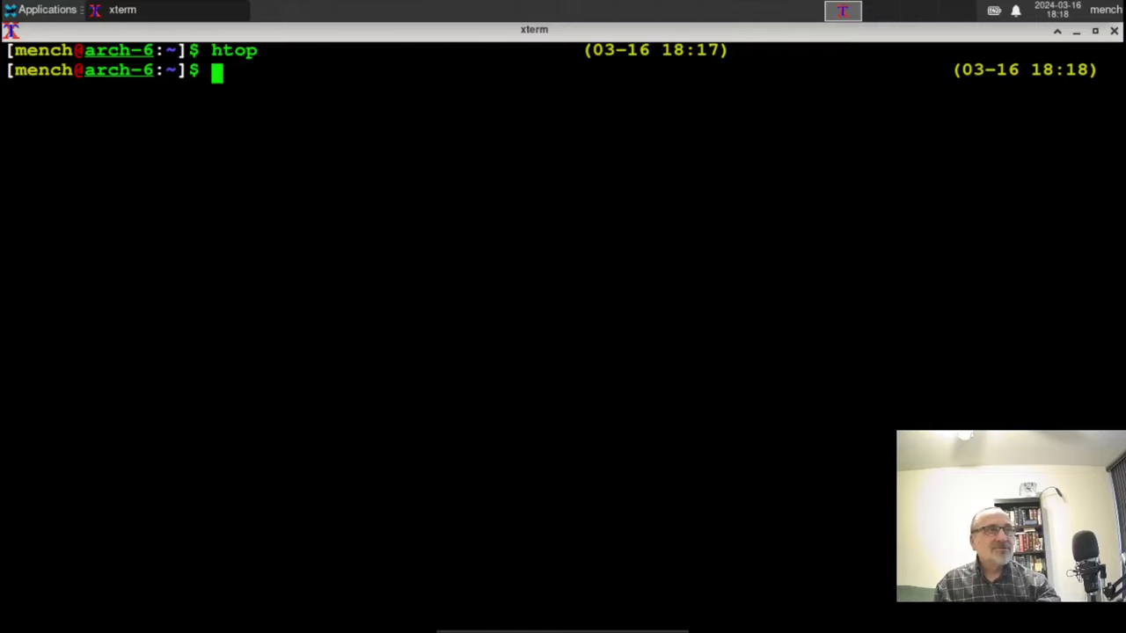
# Close the xterm window and check the March 2024 panel calendar.
pyautogui.click(1113, 31)
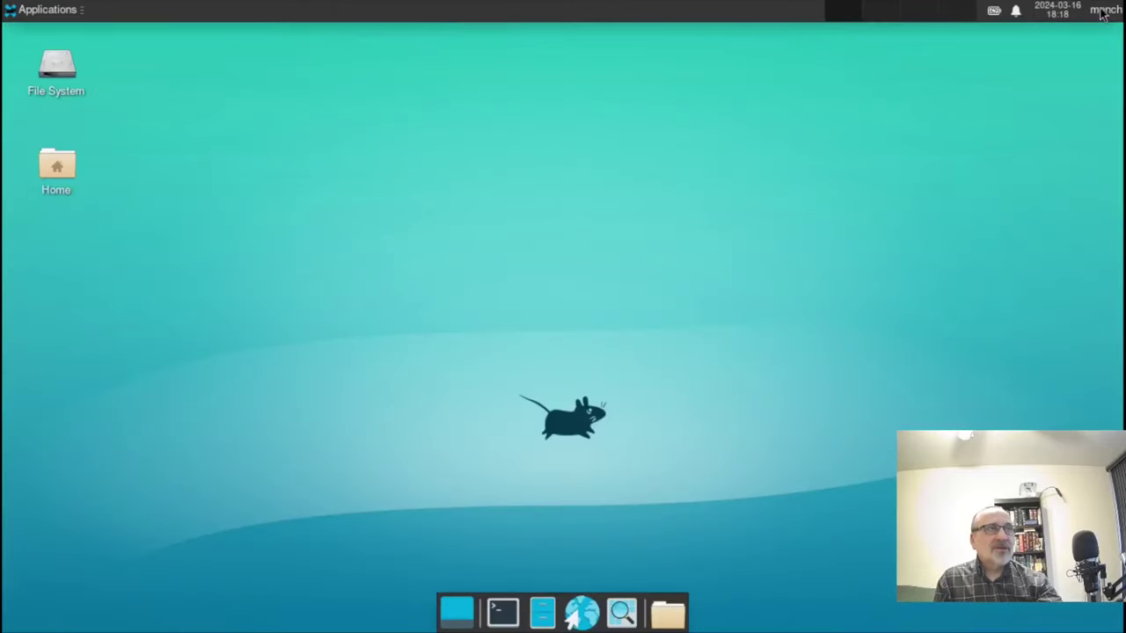
pyautogui.click(1066, 17)
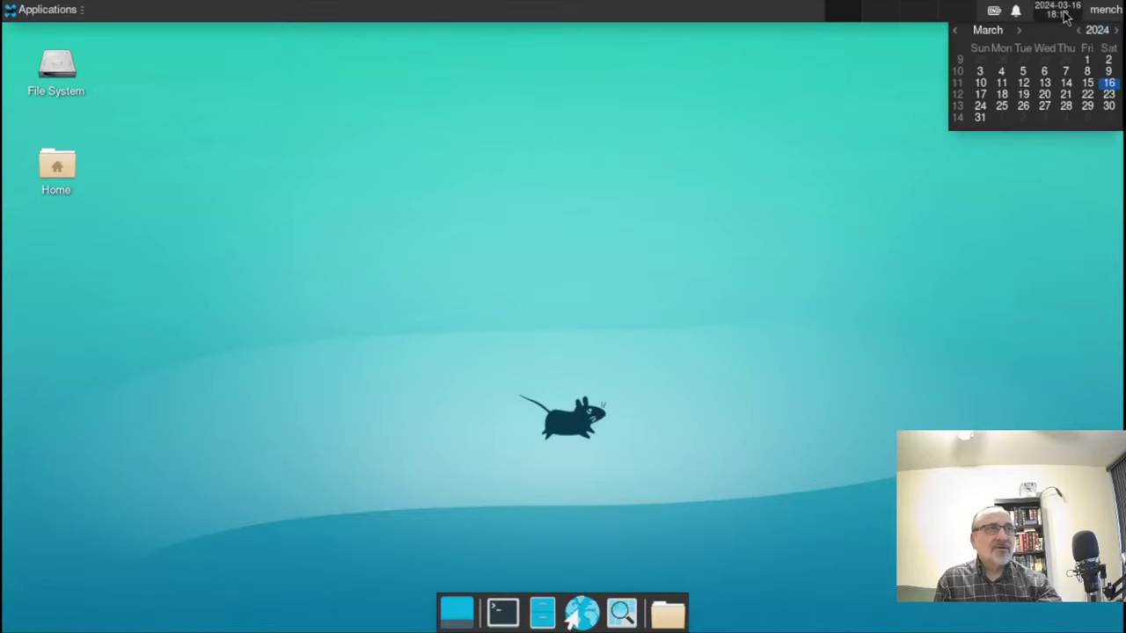
pyautogui.click(912, 55)
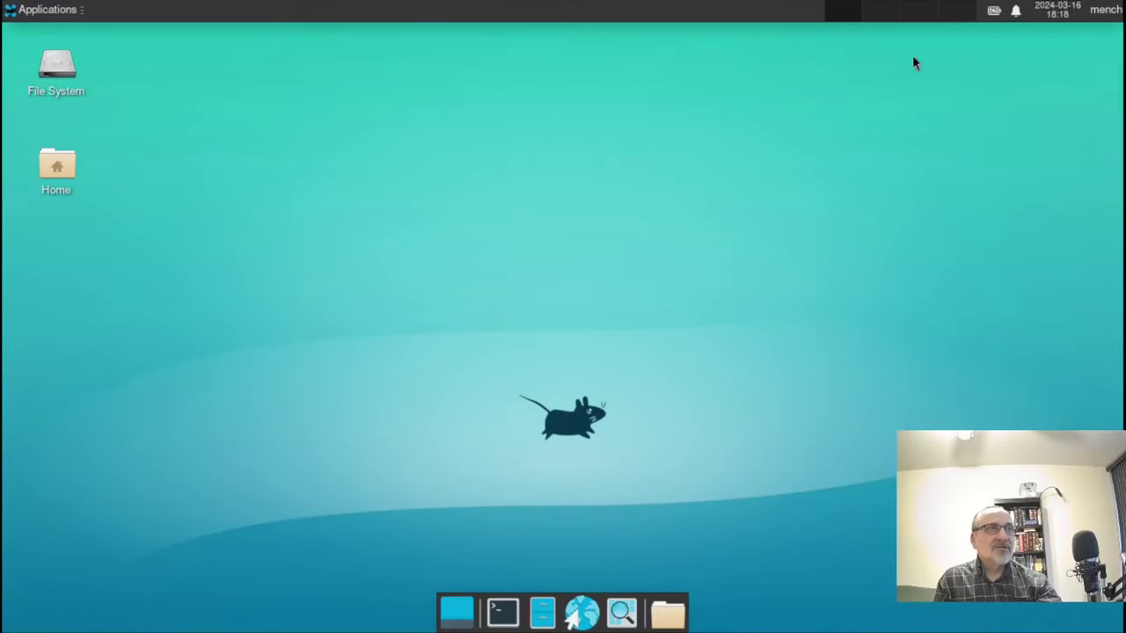
# Browse the applications menu and the desktop menu's Applications categories.
pyautogui.click(19, 10)
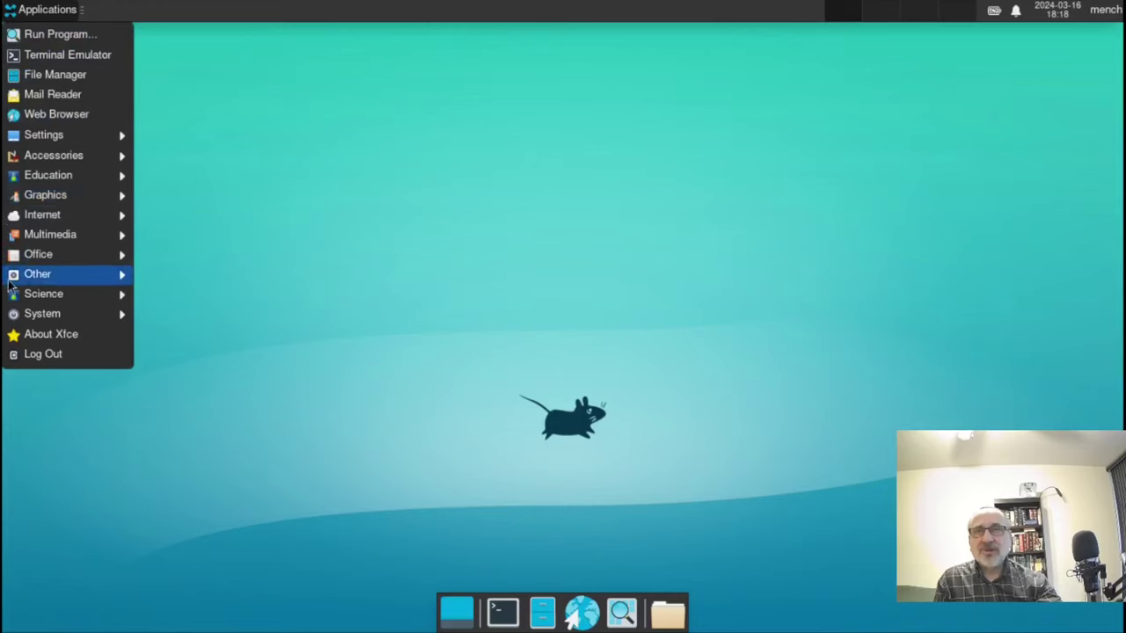
pyautogui.click(469, 190)
pyautogui.rightClick(455, 184)
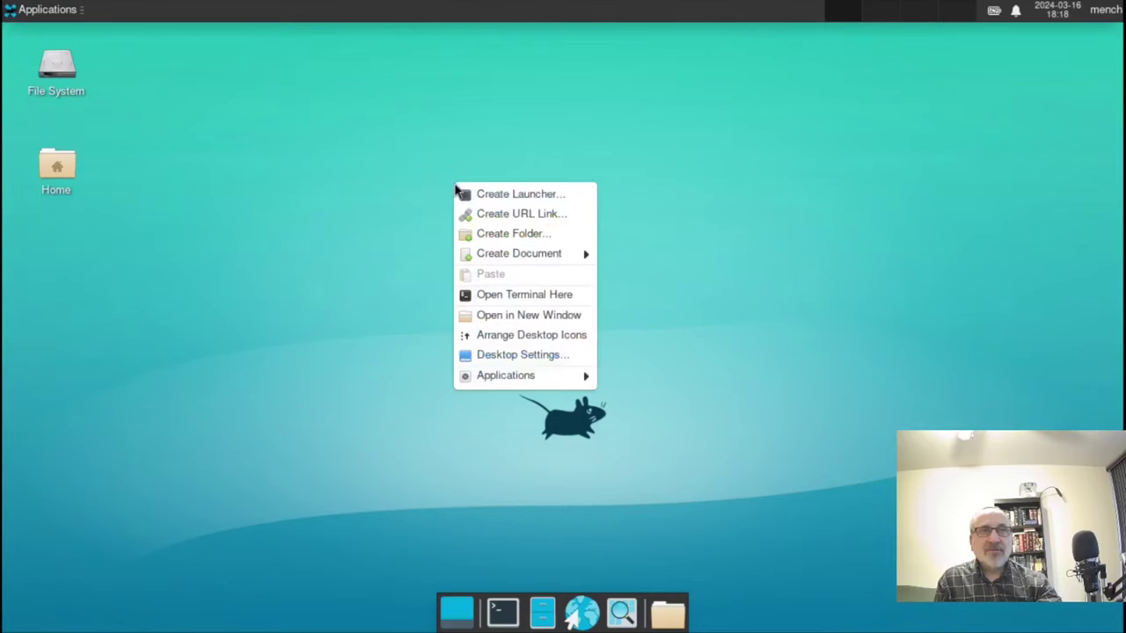
pyautogui.moveTo(502, 379)
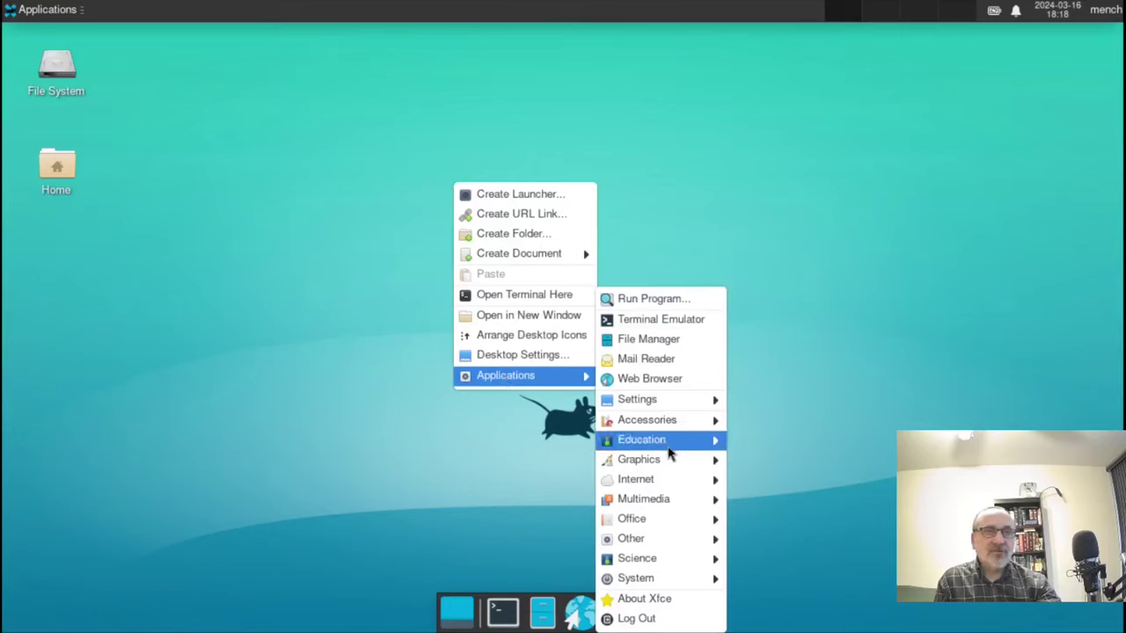
pyautogui.click(314, 250)
pyautogui.rightClick(305, 222)
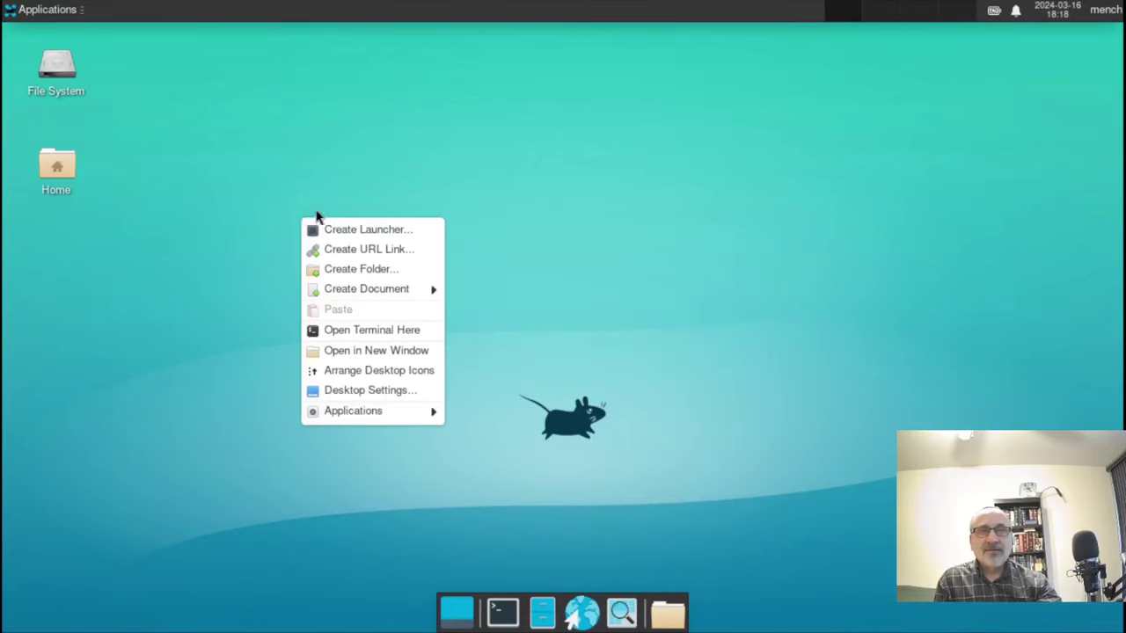
pyautogui.click(440, 177)
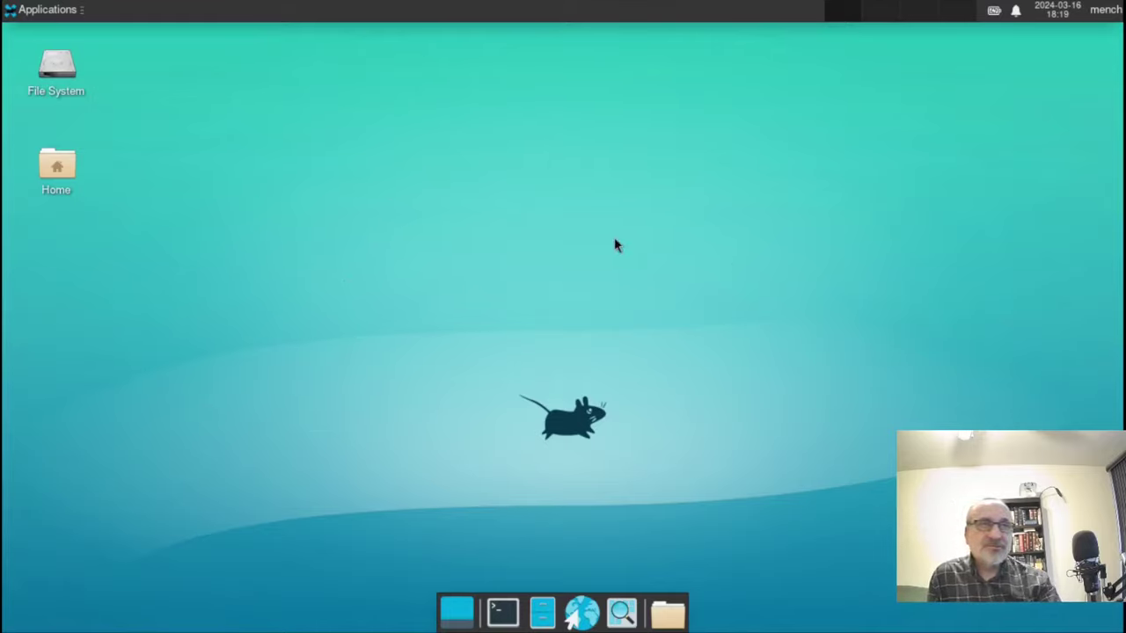
pyautogui.rightClick(295, 240)
pyautogui.moveTo(327, 437)
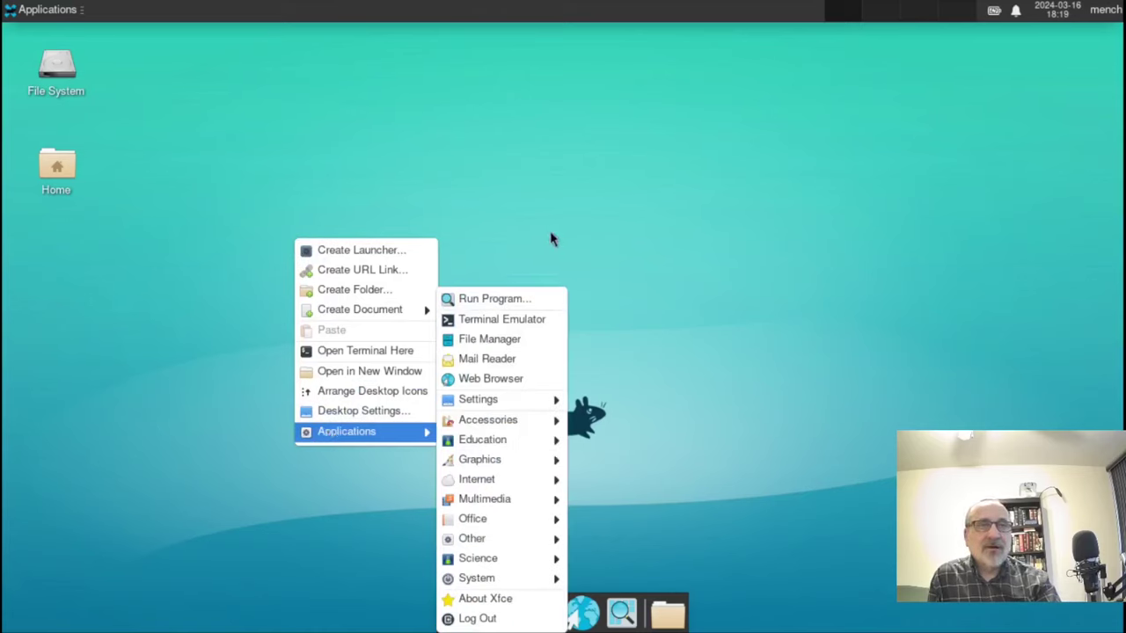
pyautogui.click(525, 219)
# From the home folder's wallpapers, pick the dark green-corner image and close Desktop Settings.
pyautogui.rightClick(313, 283)
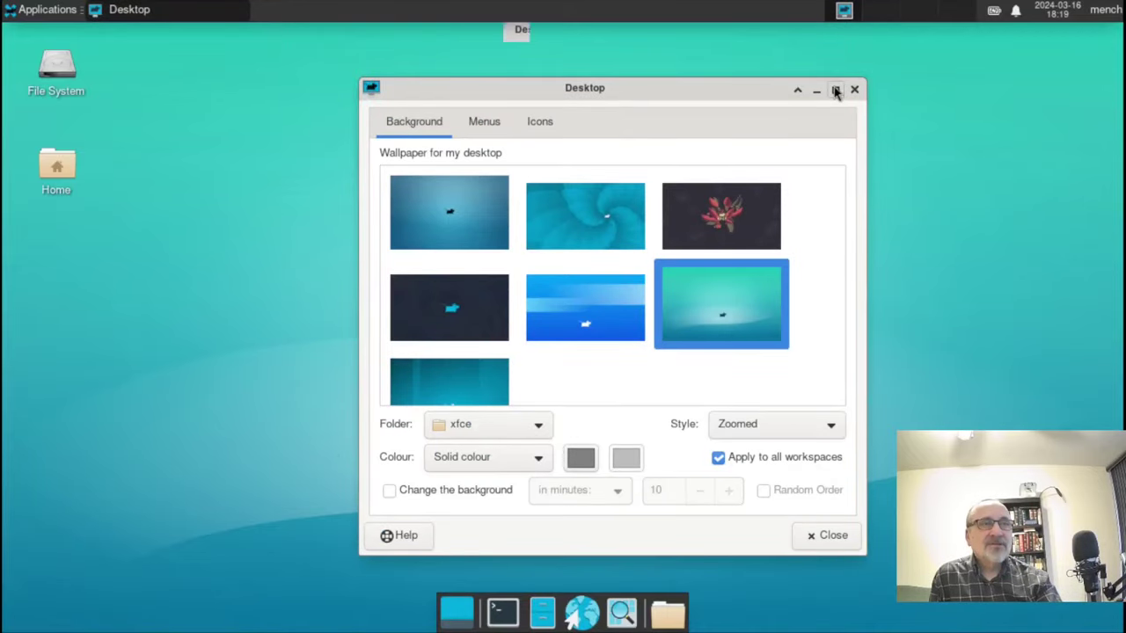
pyautogui.click(836, 91)
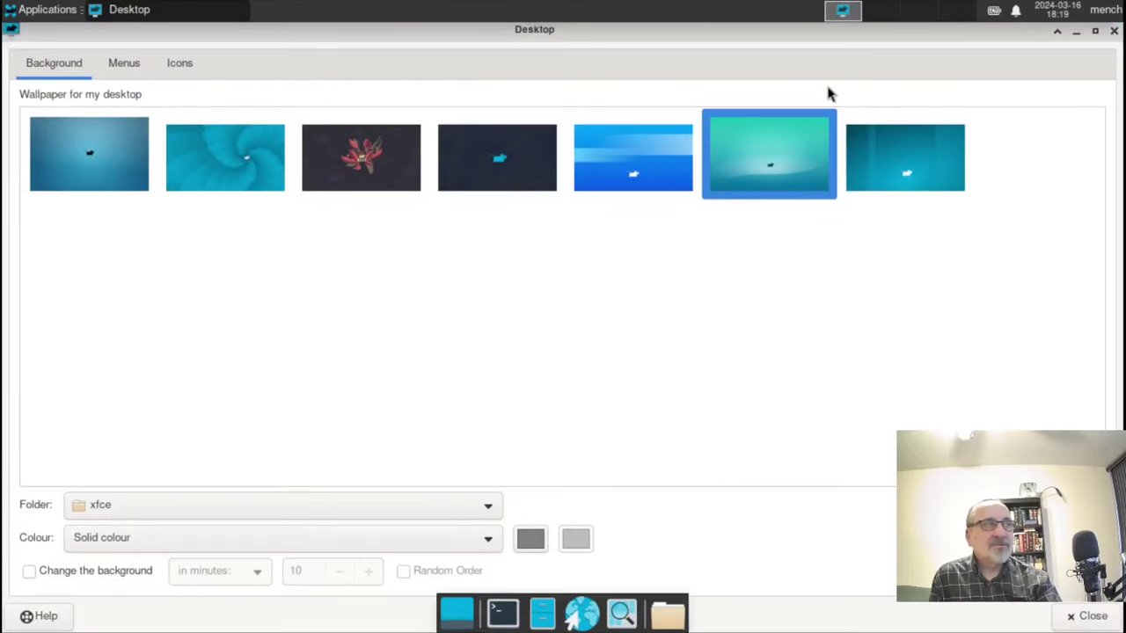
pyautogui.click(489, 513)
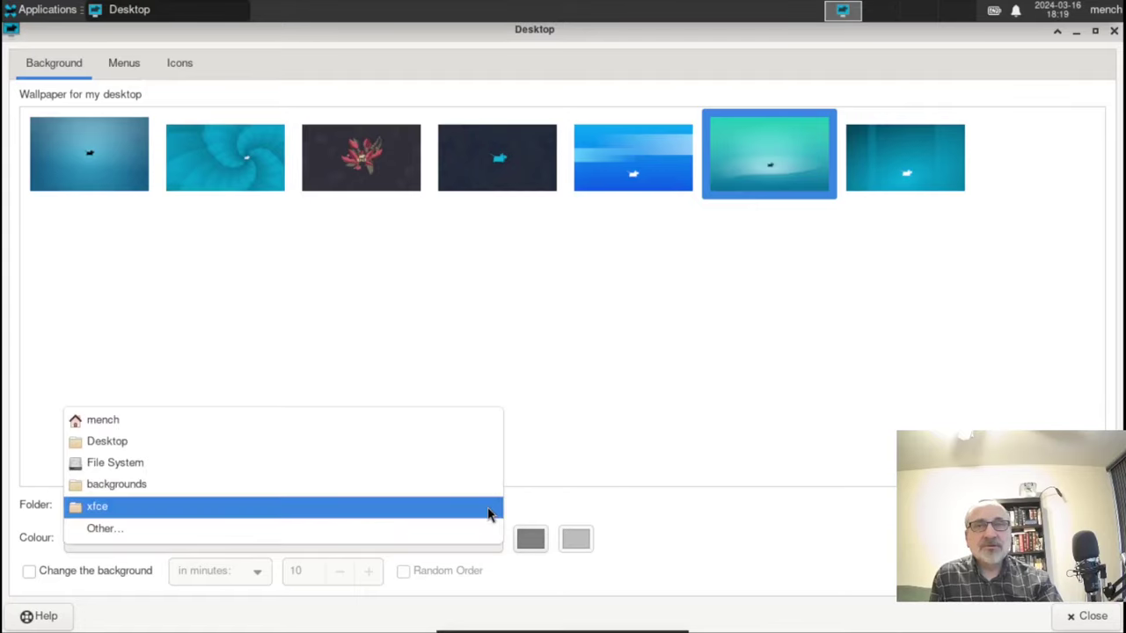
pyautogui.click(165, 420)
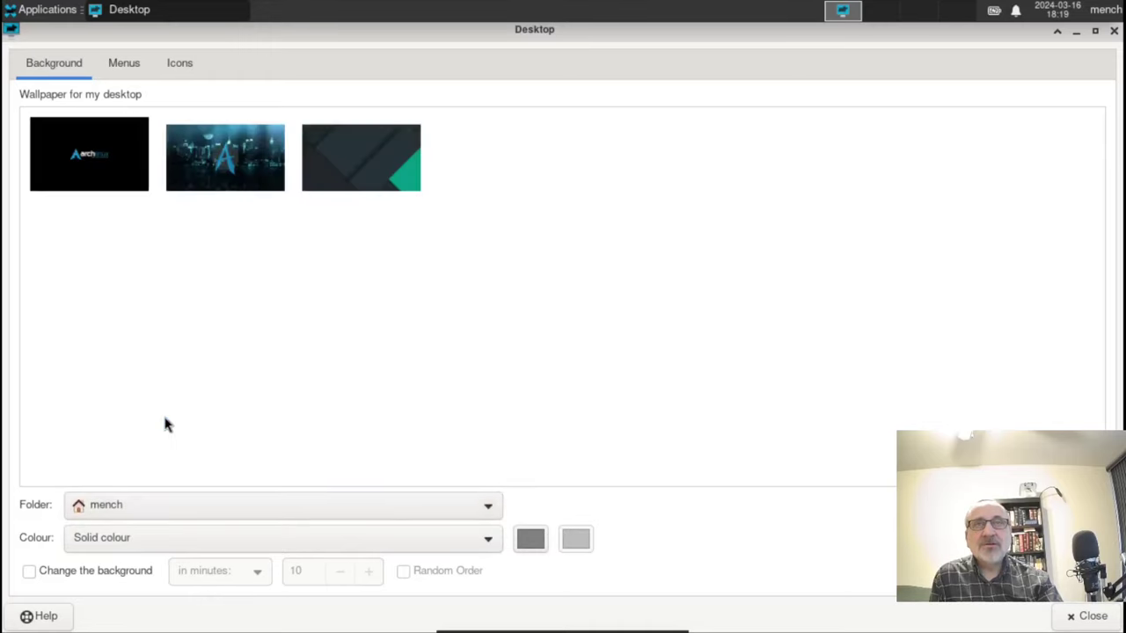
pyautogui.click(361, 152)
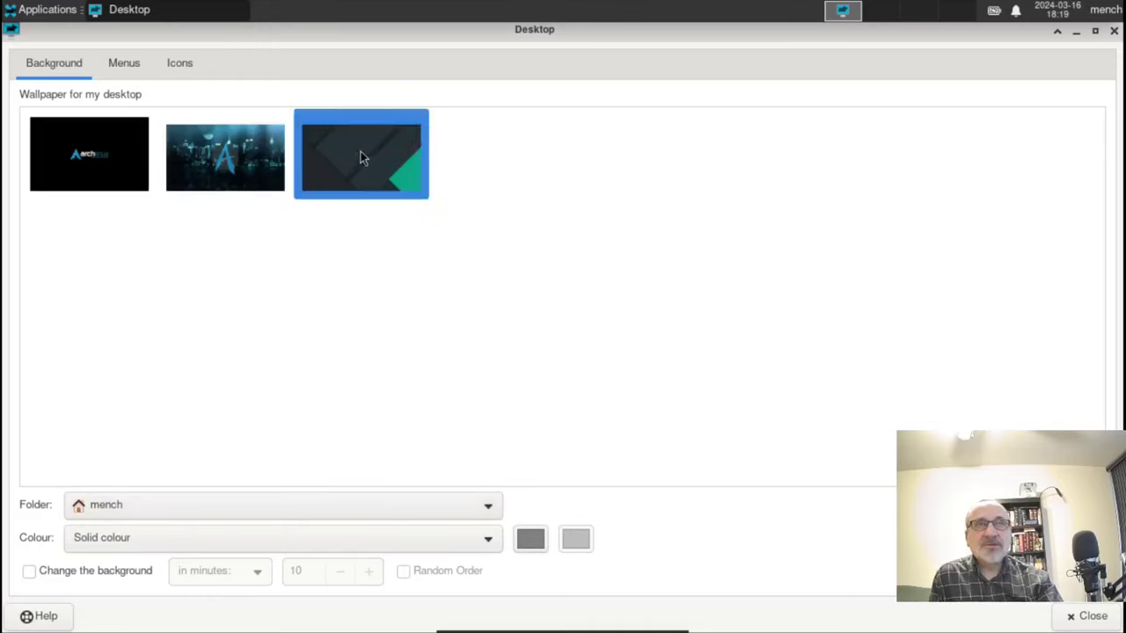
pyautogui.click(1091, 617)
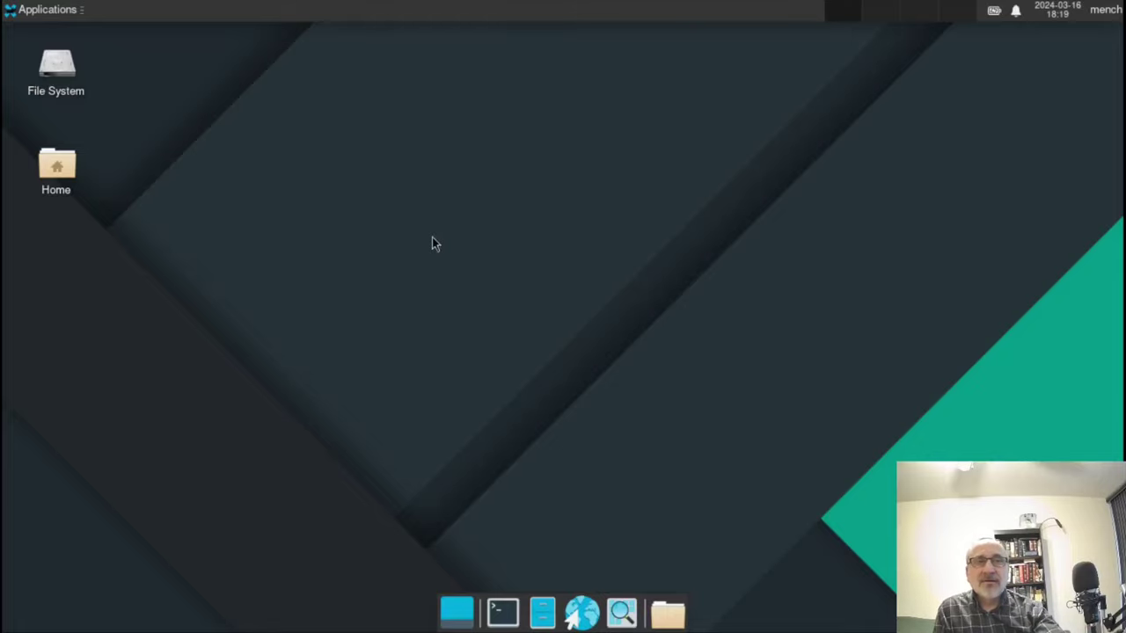
pyautogui.rightClick(322, 211)
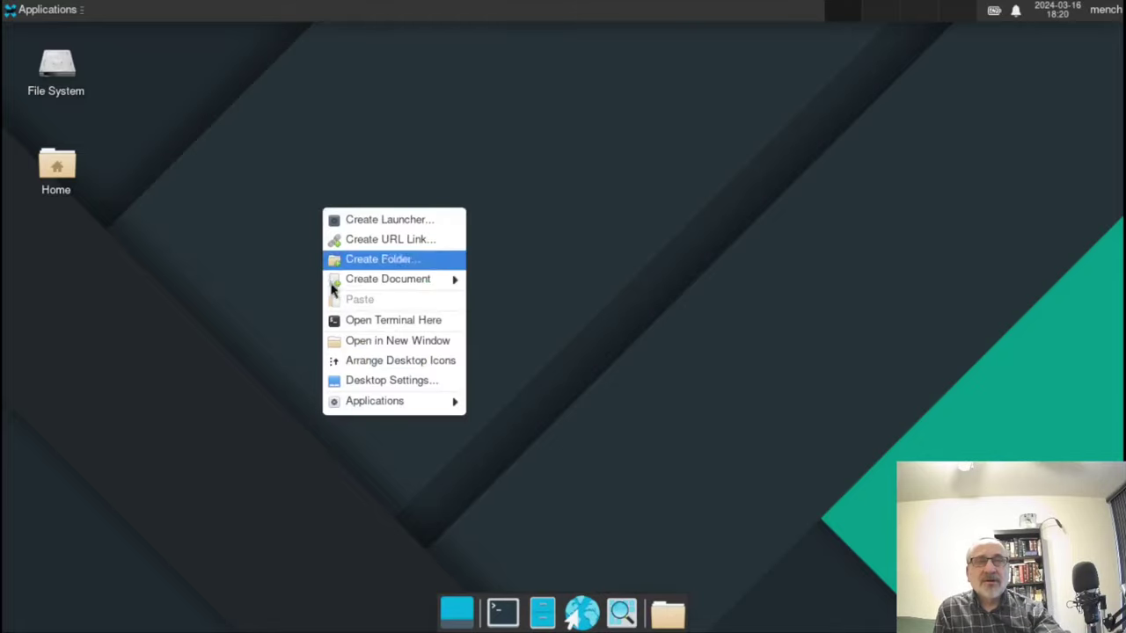
pyautogui.moveTo(360, 407)
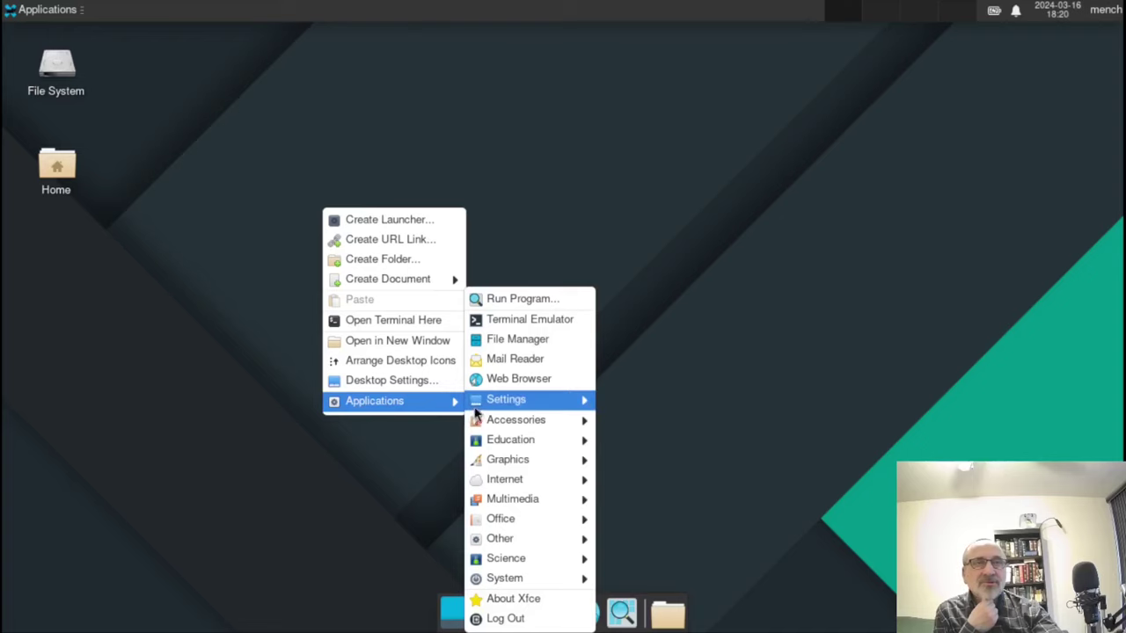
pyautogui.moveTo(490, 409)
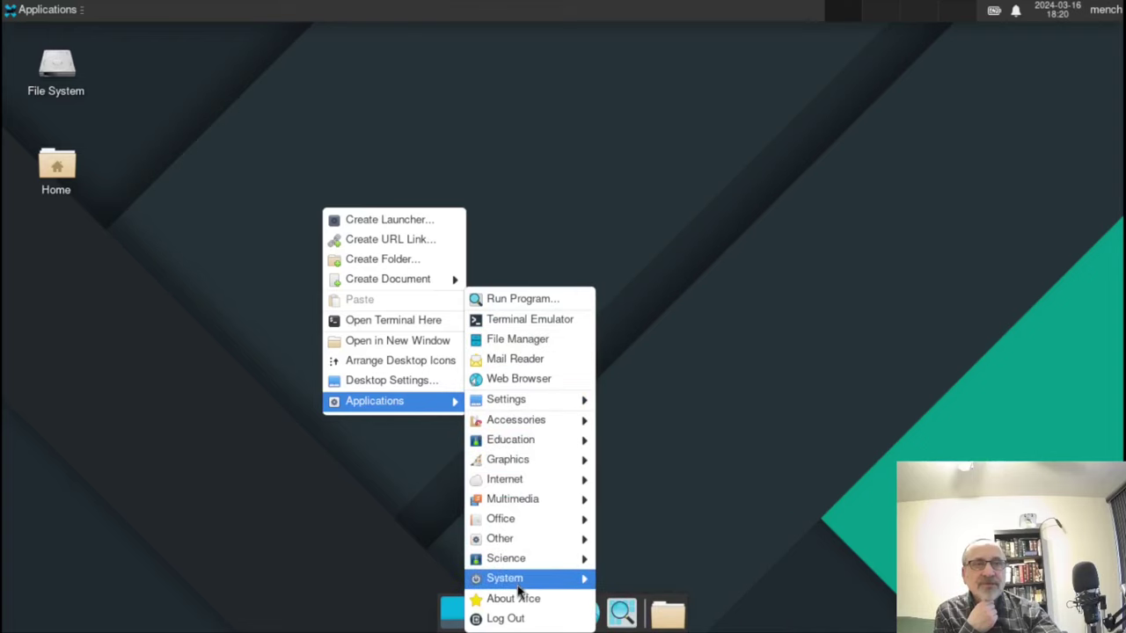
pyautogui.moveTo(517, 585)
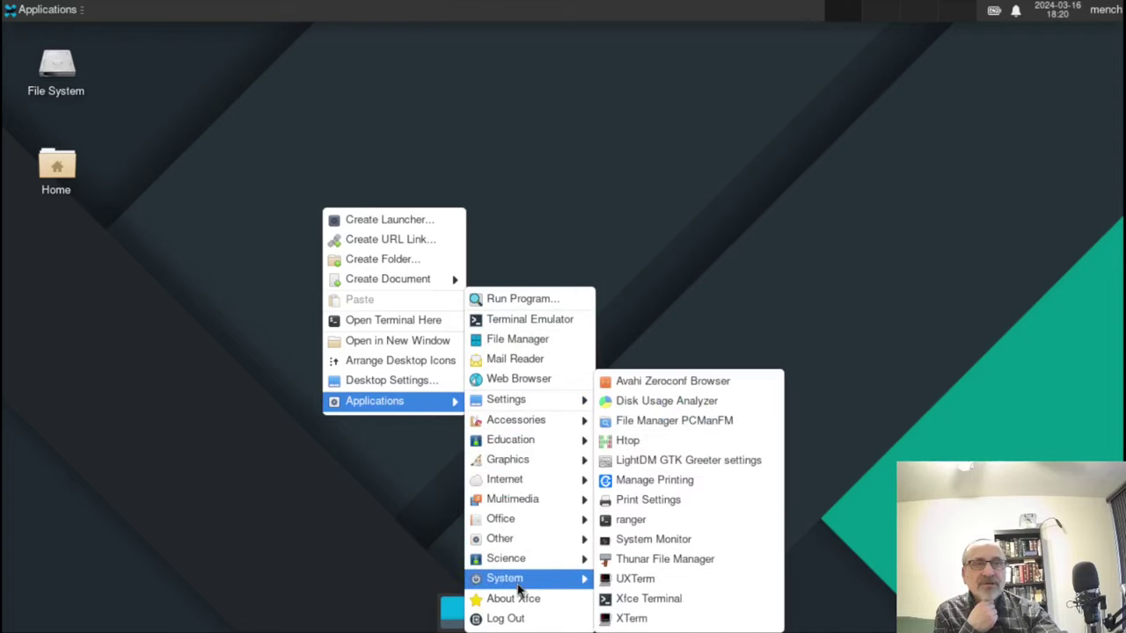
pyautogui.click(701, 423)
pyautogui.click(503, 33)
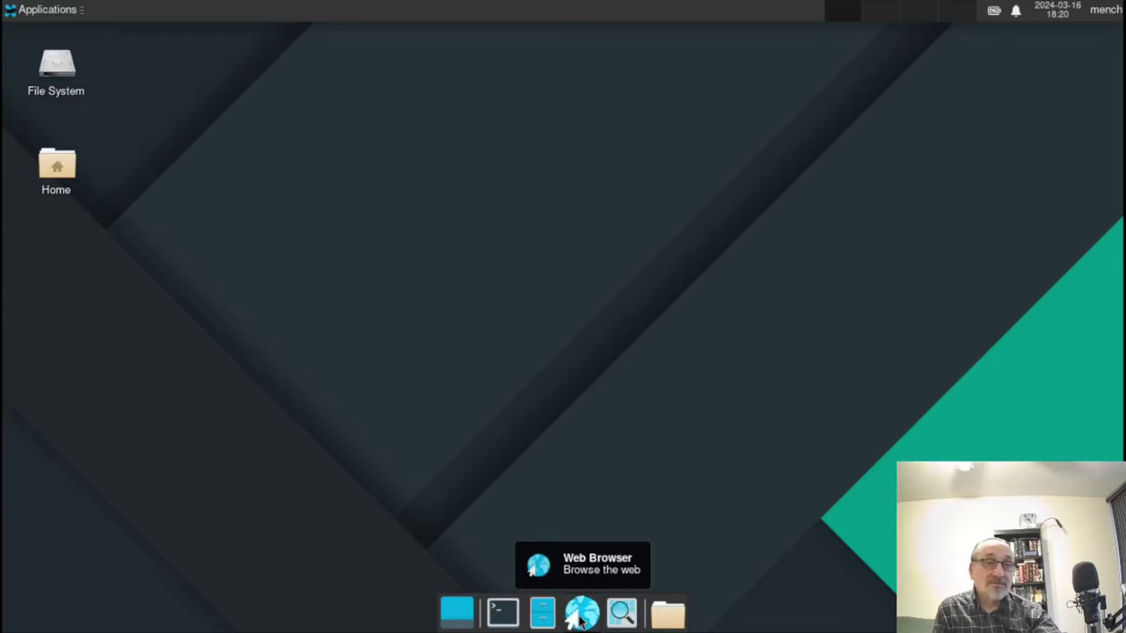
pyautogui.click(580, 618)
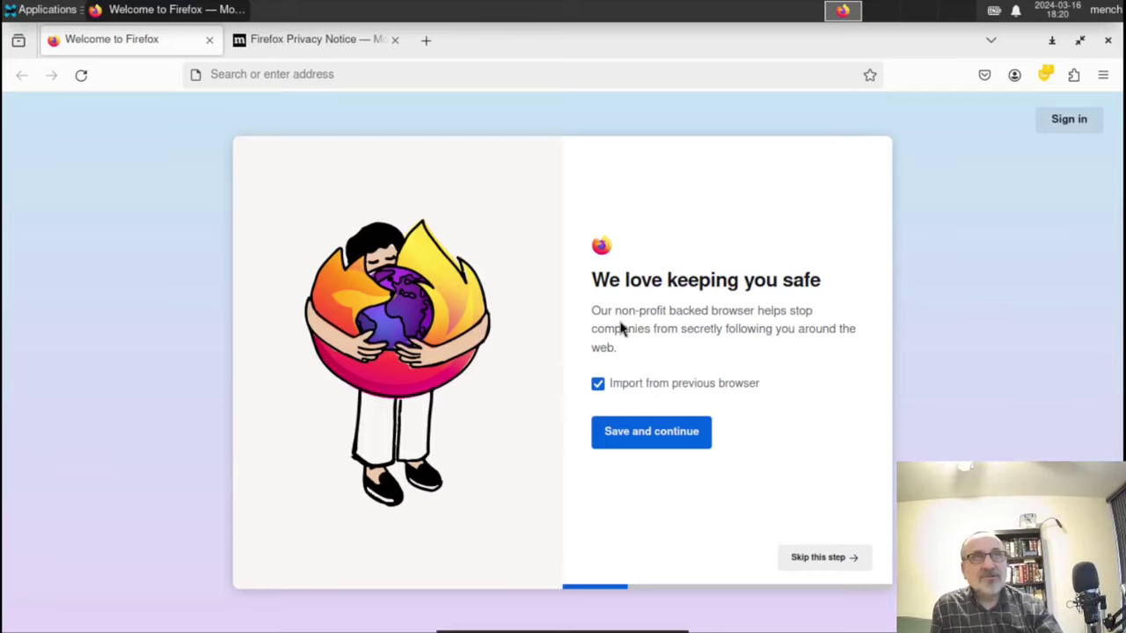
pyautogui.click(1110, 43)
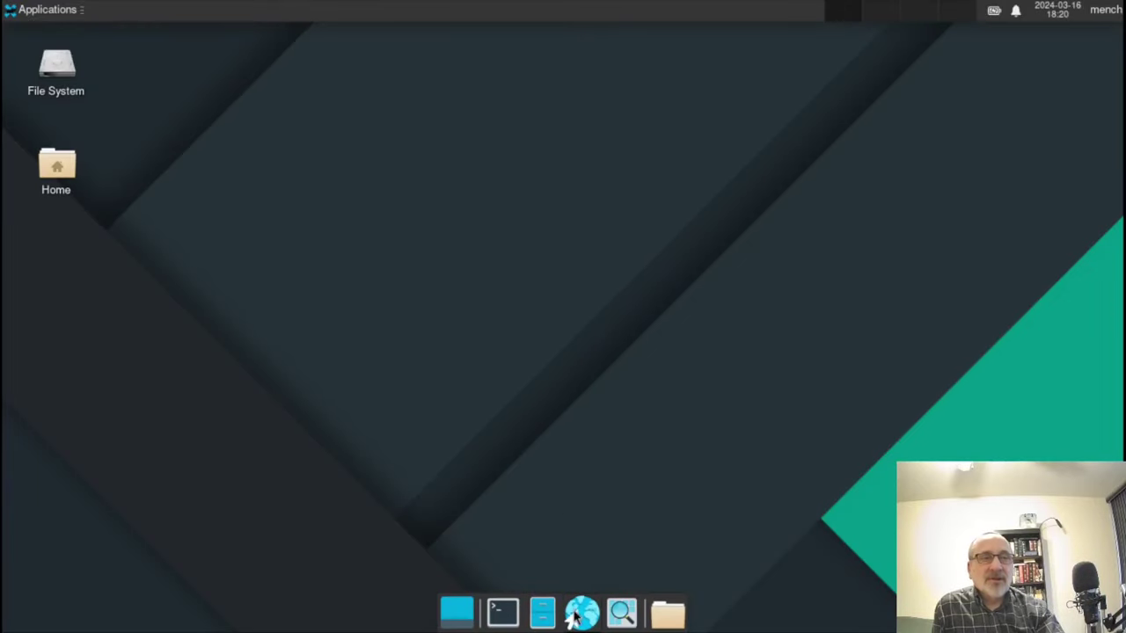
pyautogui.click(621, 613)
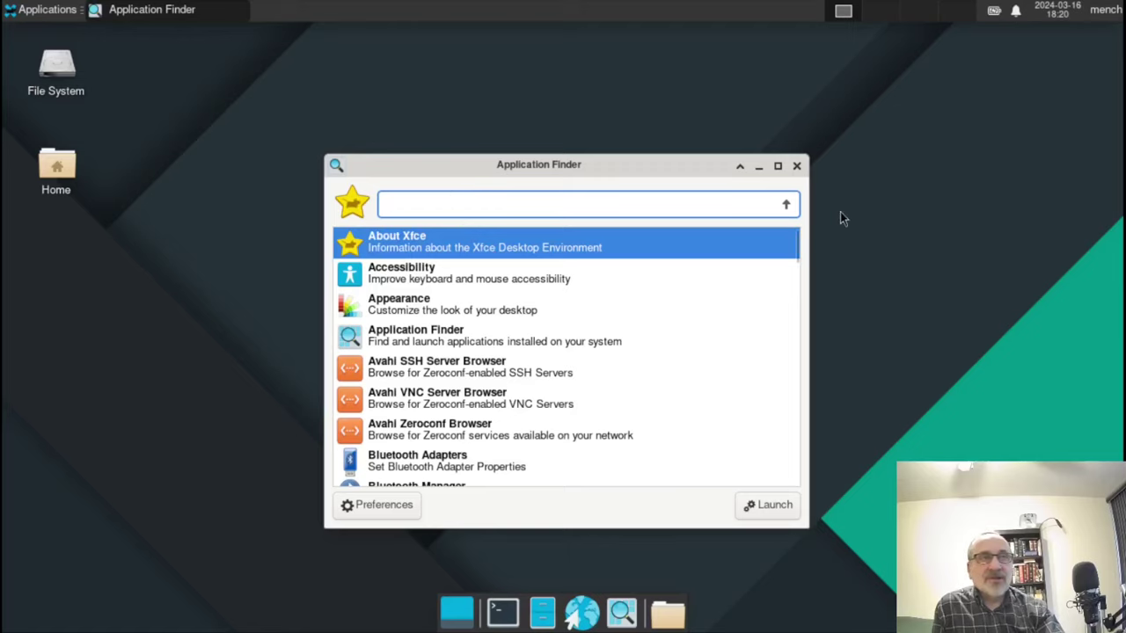
pyautogui.click(797, 166)
pyautogui.rightClick(350, 204)
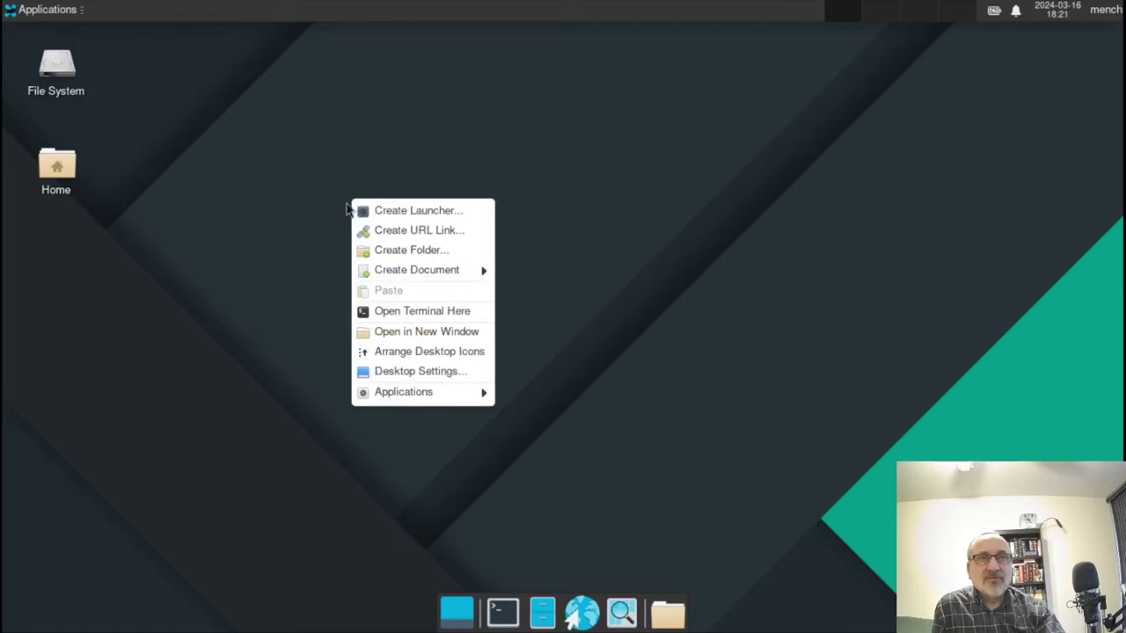
pyautogui.moveTo(387, 395)
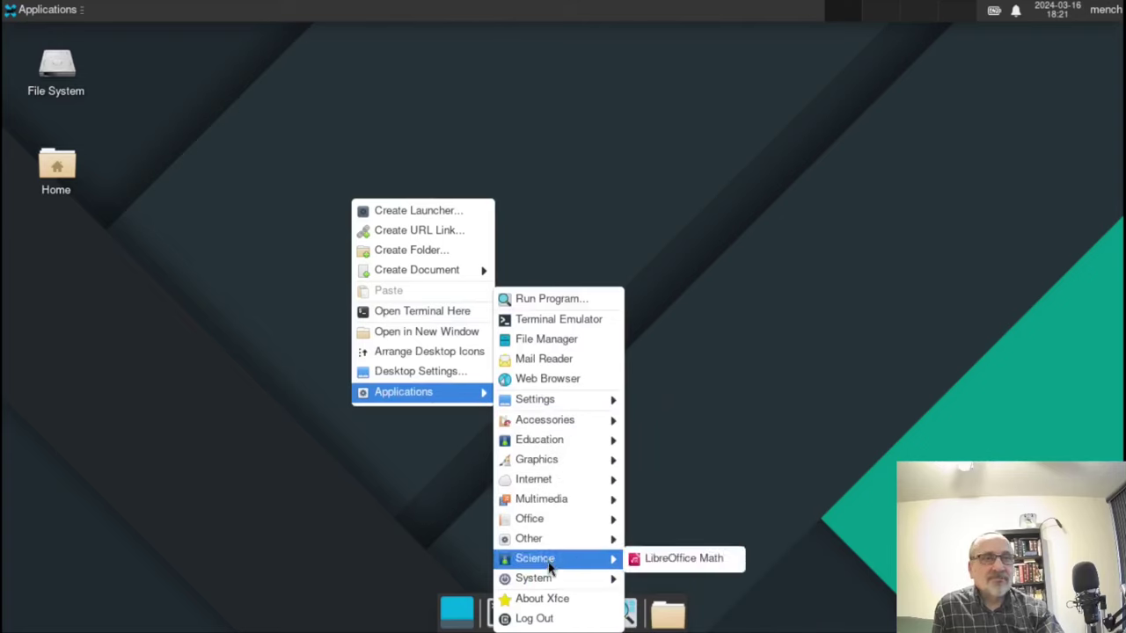
pyautogui.moveTo(537, 519)
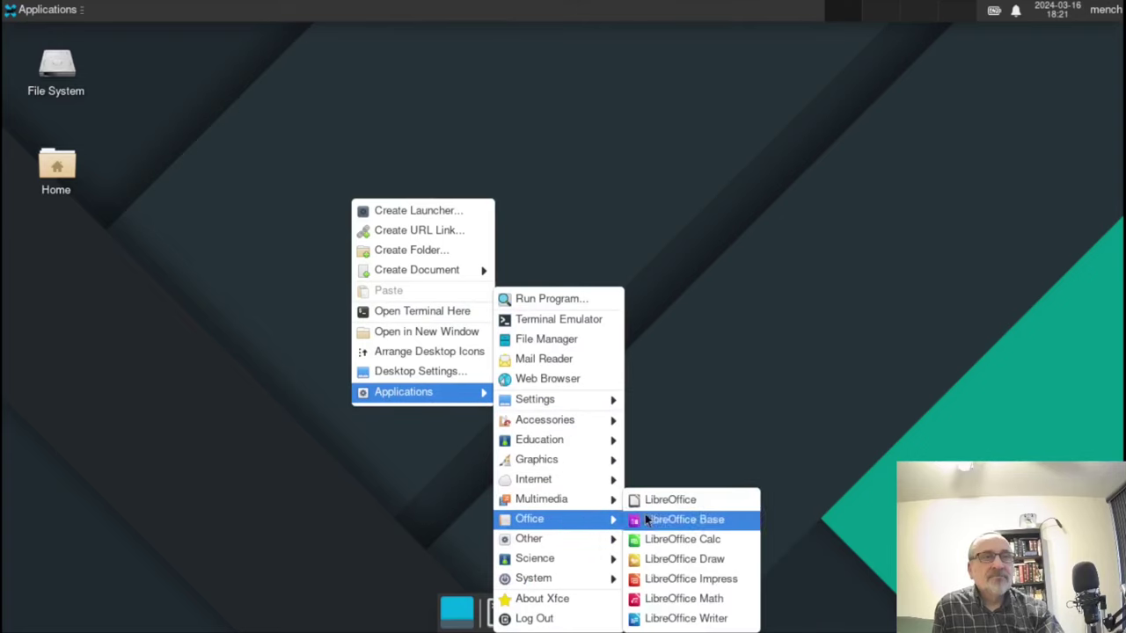
pyautogui.click(697, 282)
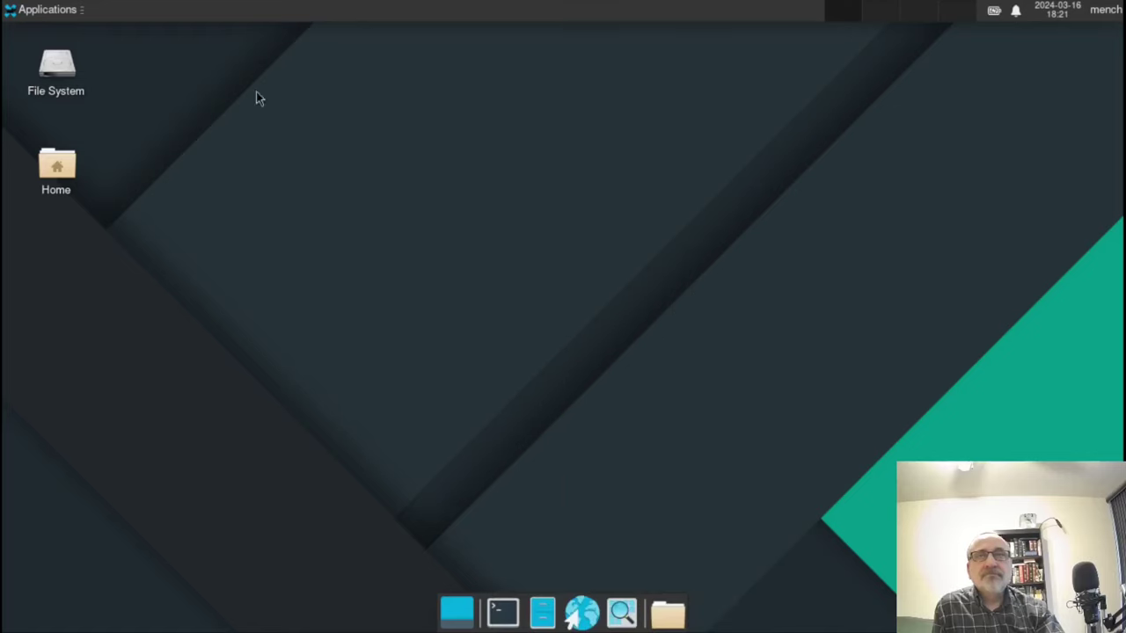
pyautogui.click(10, 9)
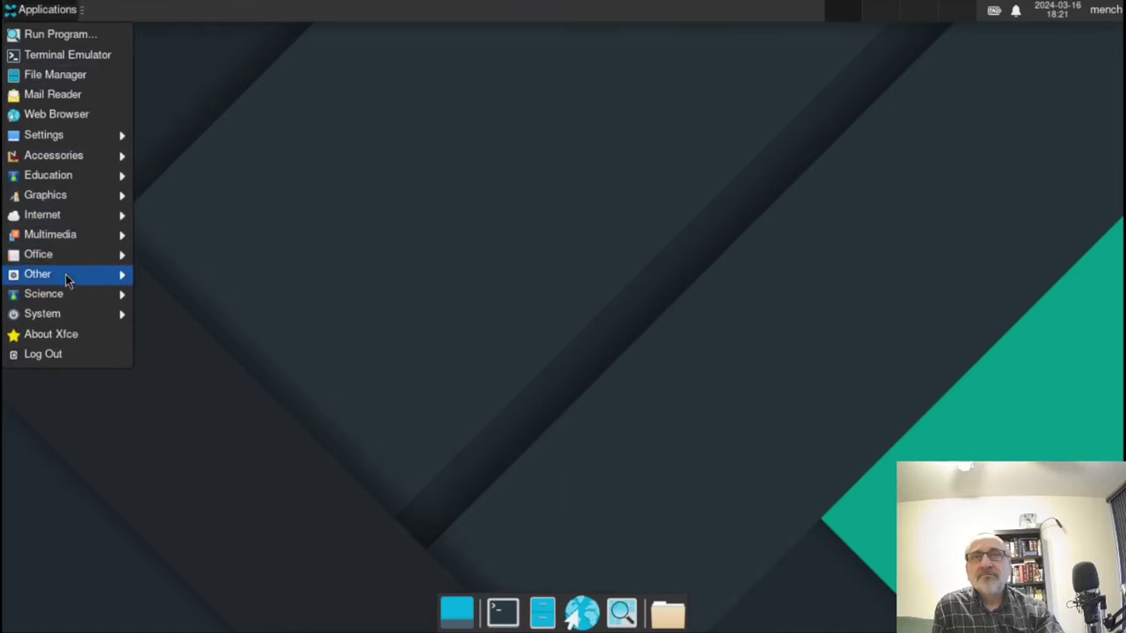
pyautogui.moveTo(68, 274)
pyautogui.click(375, 206)
pyautogui.rightClick(375, 205)
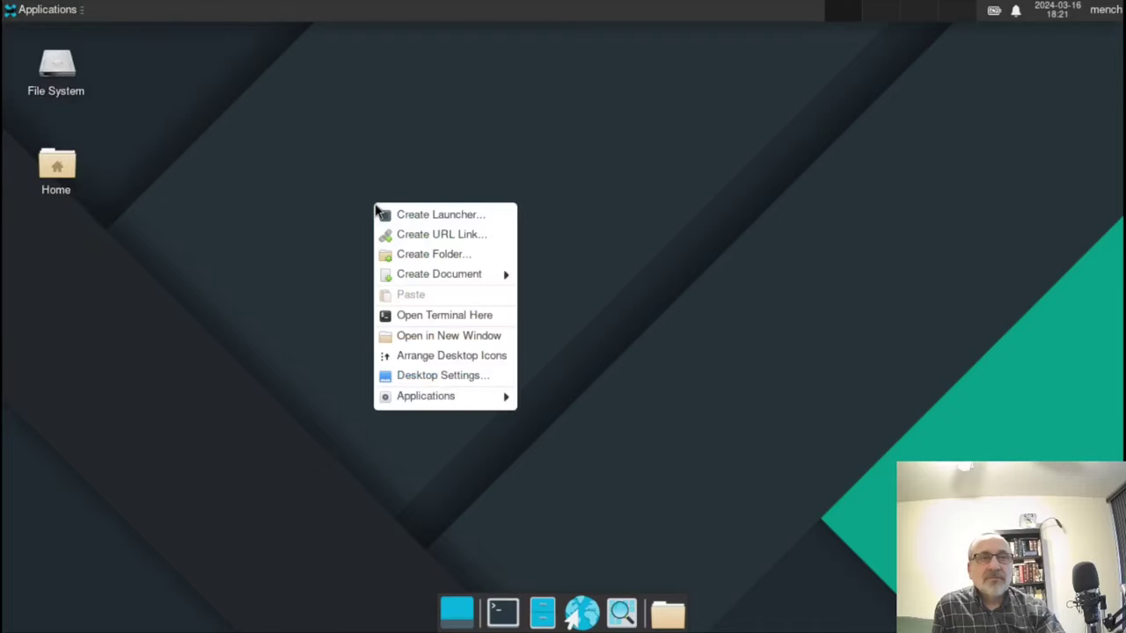
pyautogui.click(637, 468)
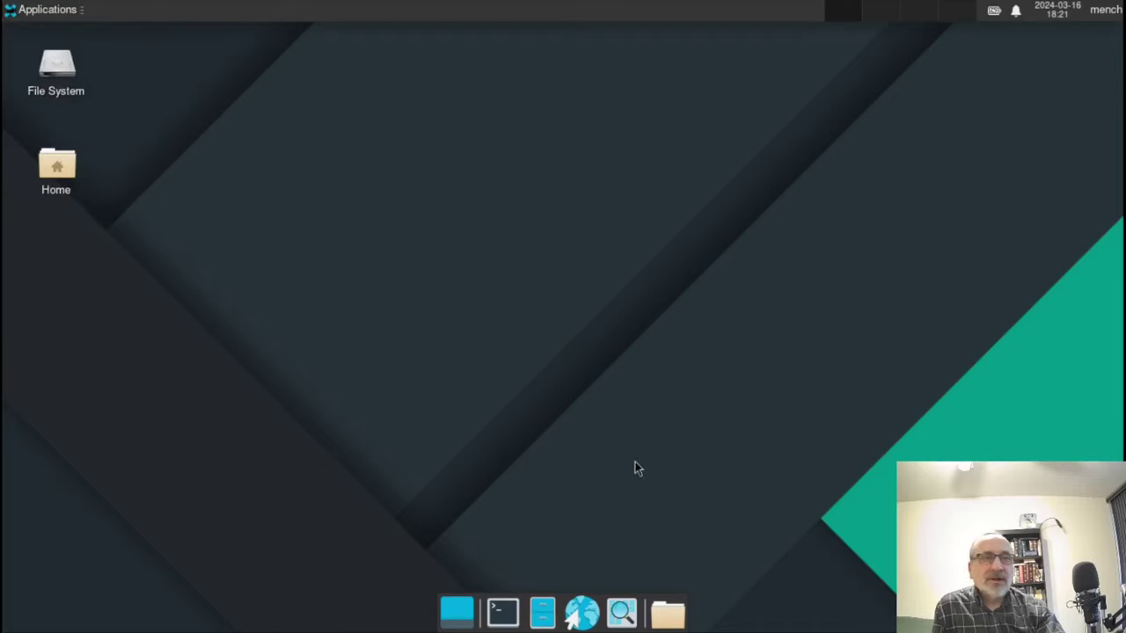
# Search 'theme' in Application Finder and launch the Appearance settings.
pyautogui.click(622, 611)
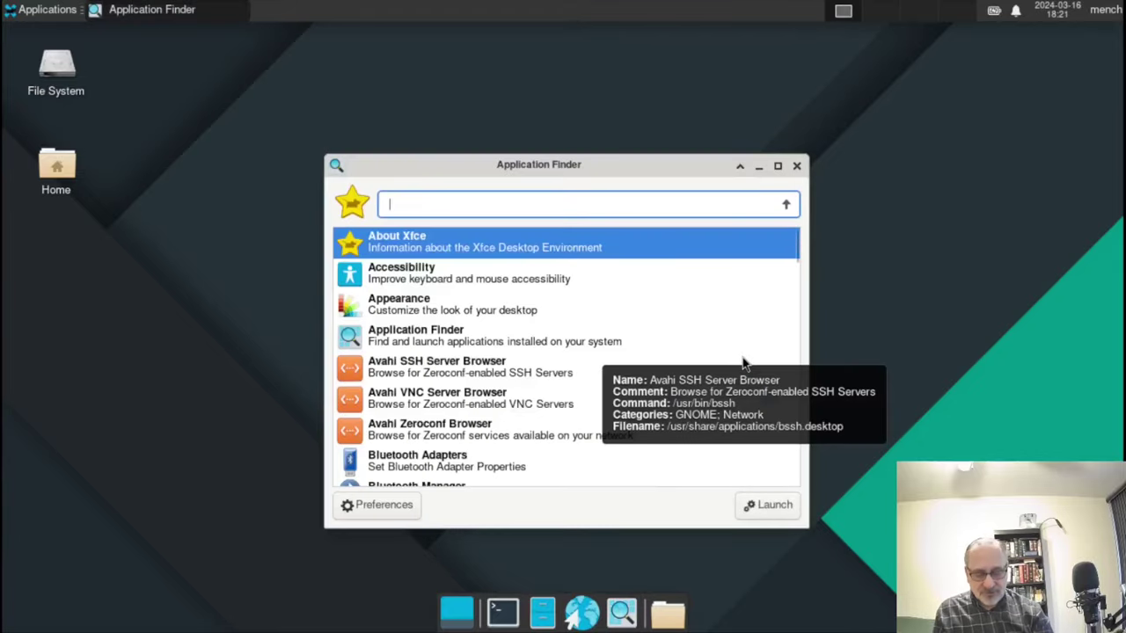
pyautogui.write('theme')
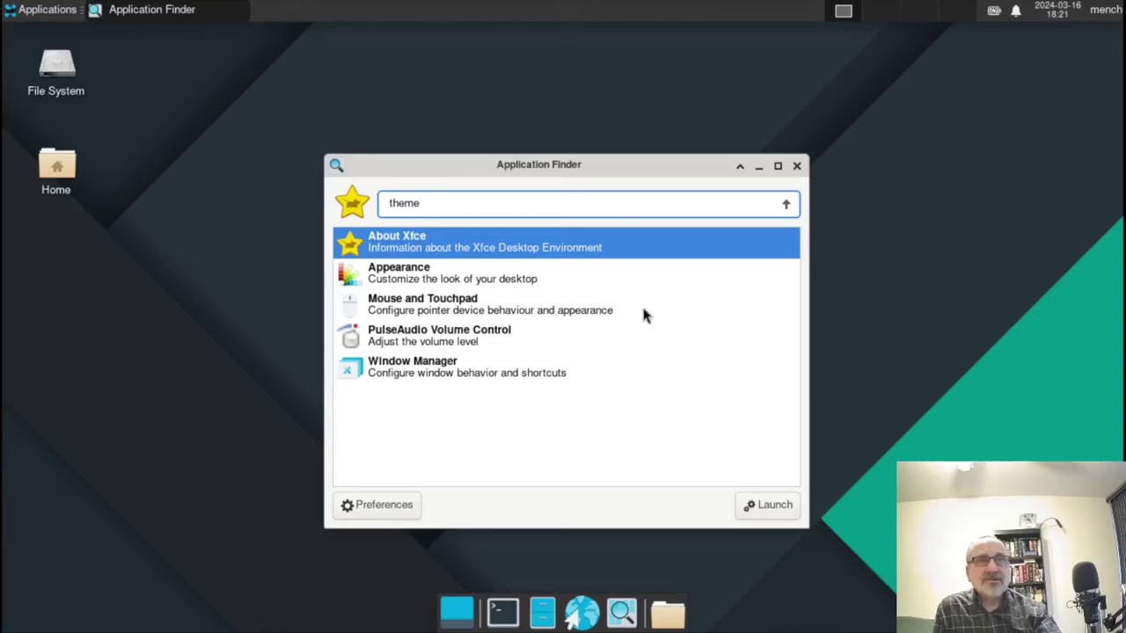
pyautogui.click(426, 273)
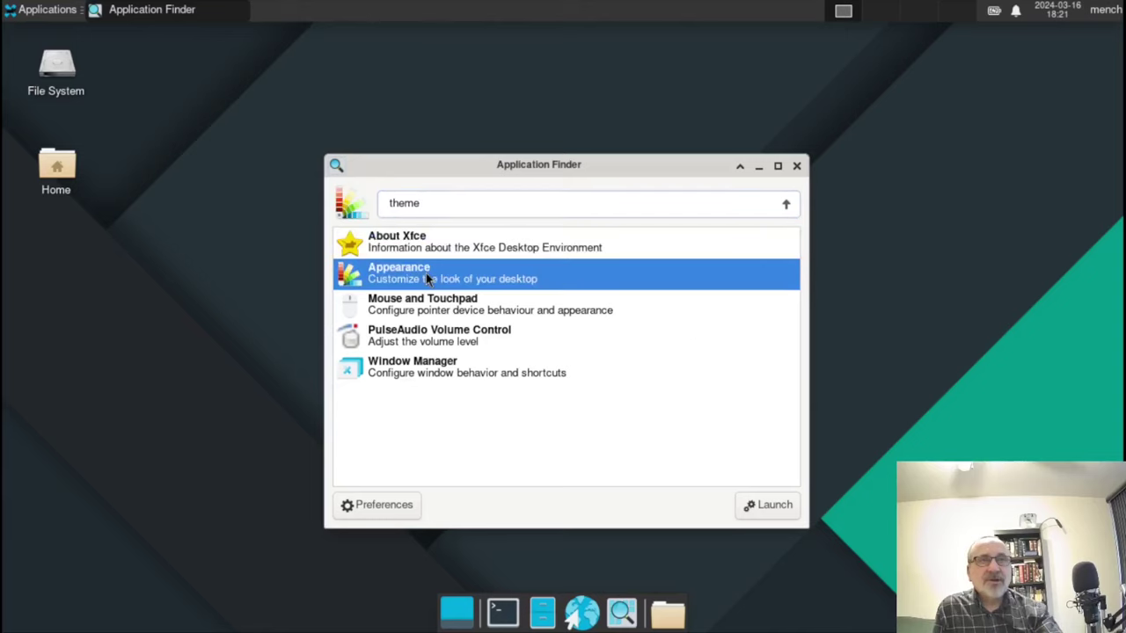
pyautogui.click(775, 508)
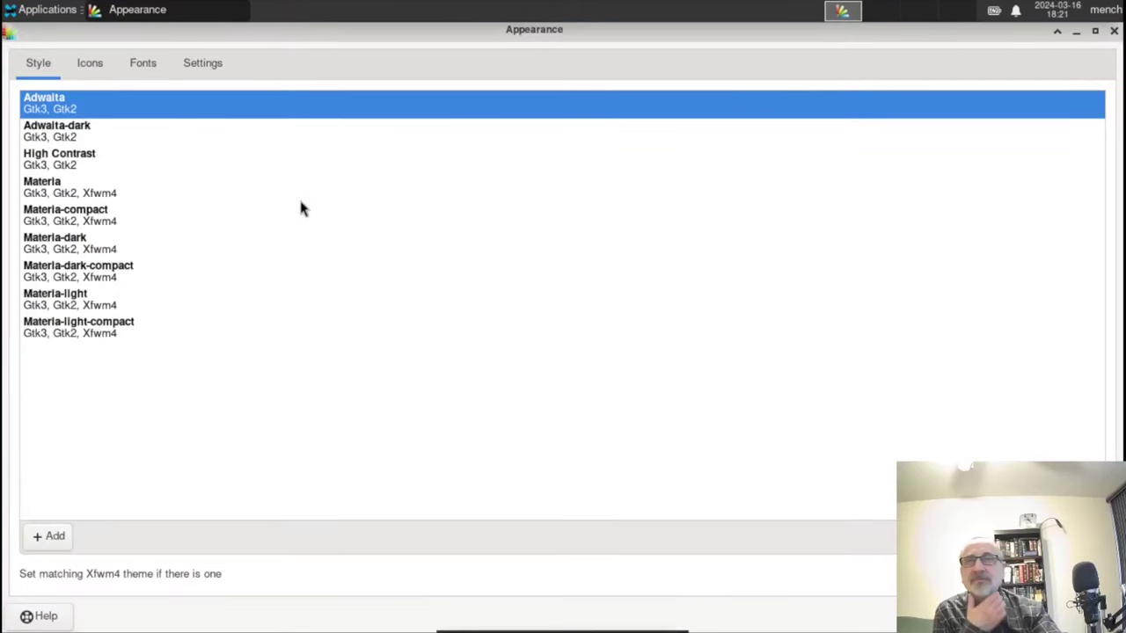
# Apply Materia-dark style and Papirus-Dark icons, review Fonts and Settings tabs, then close.
pyautogui.click(78, 246)
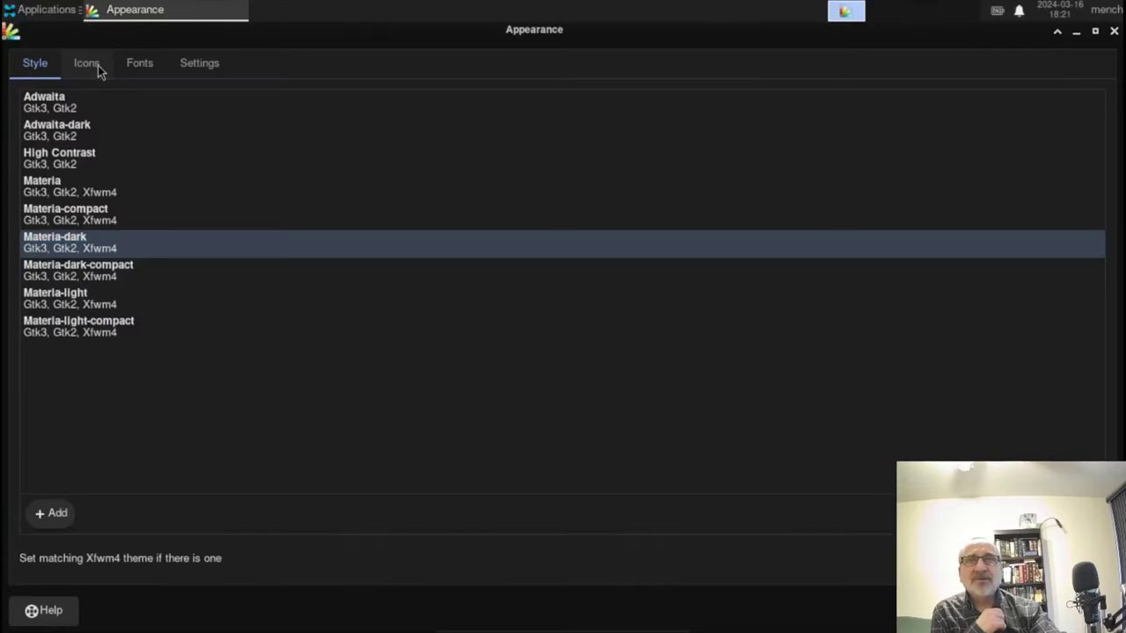
pyautogui.click(88, 63)
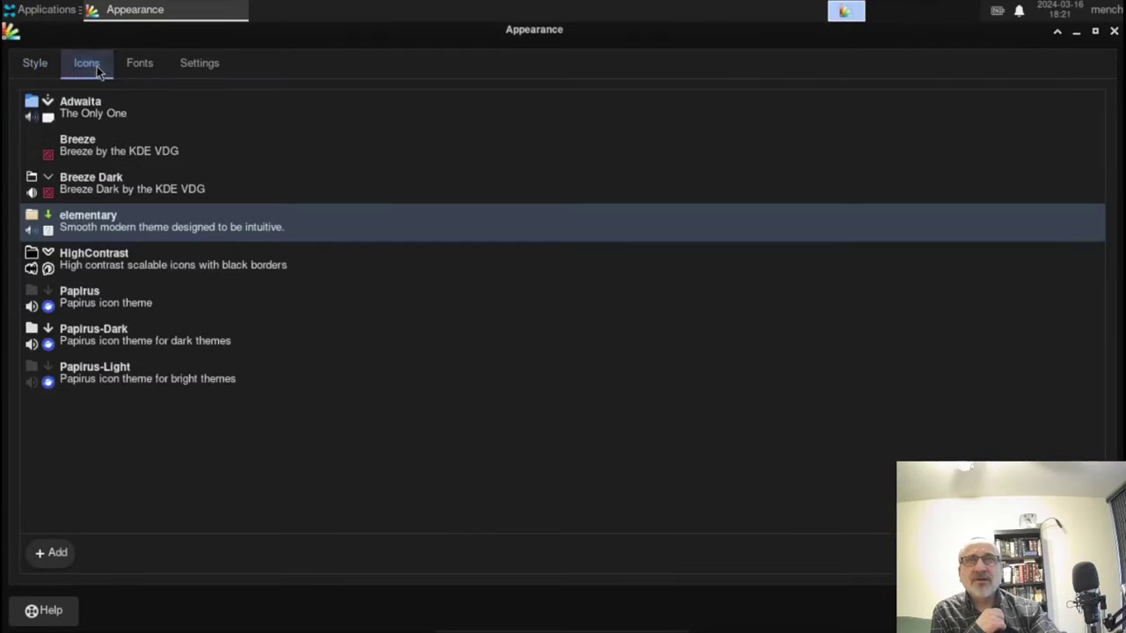
pyautogui.click(136, 338)
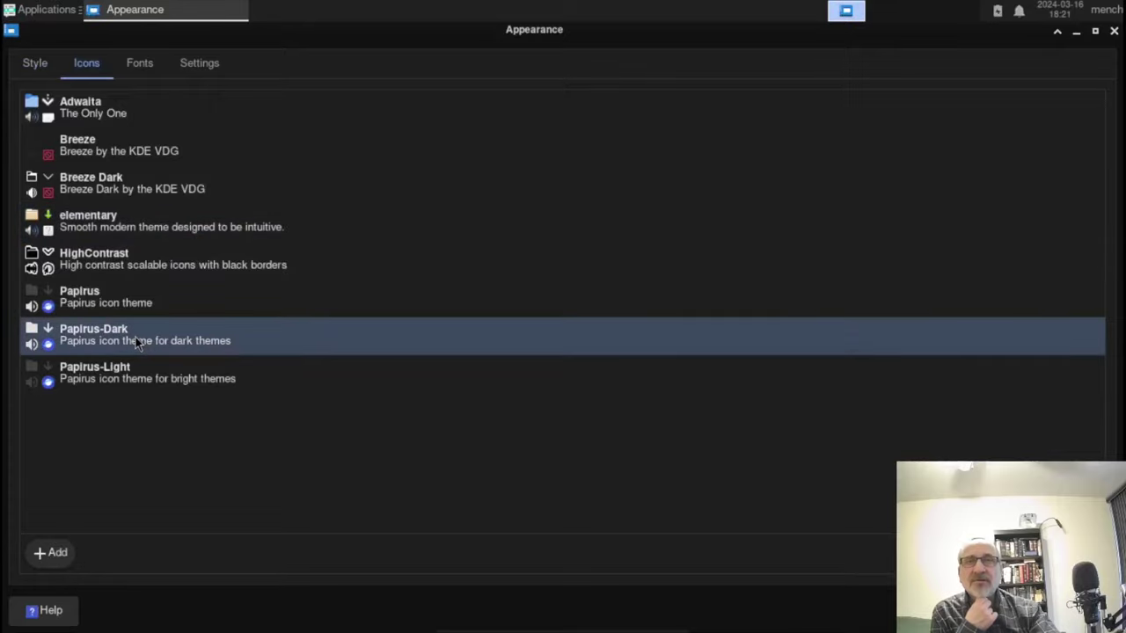
pyautogui.click(139, 64)
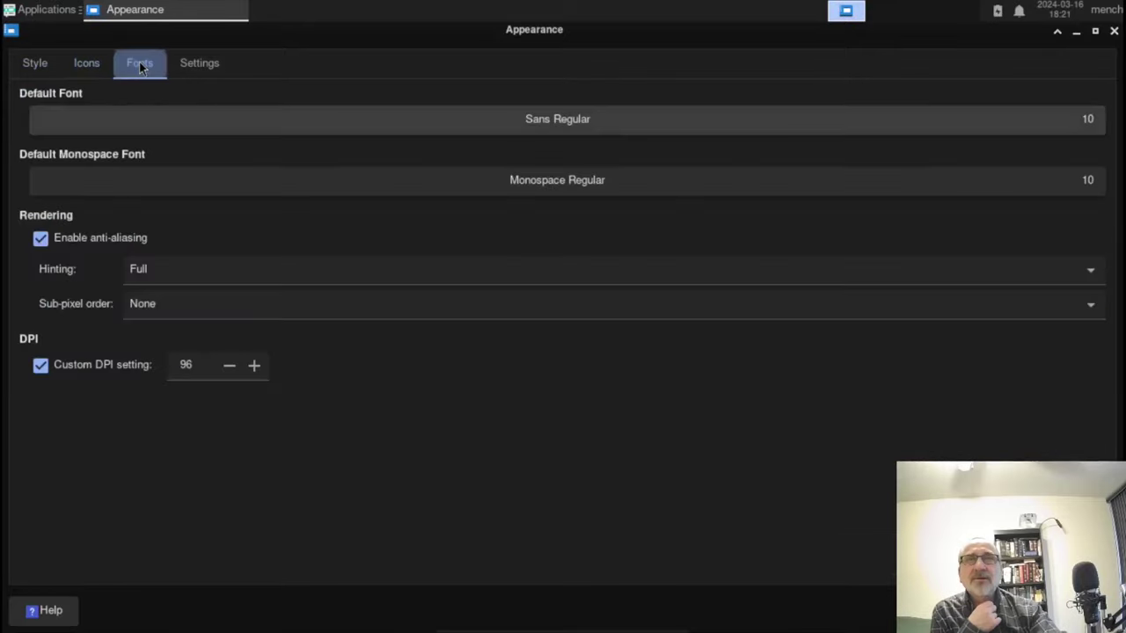
pyautogui.click(199, 65)
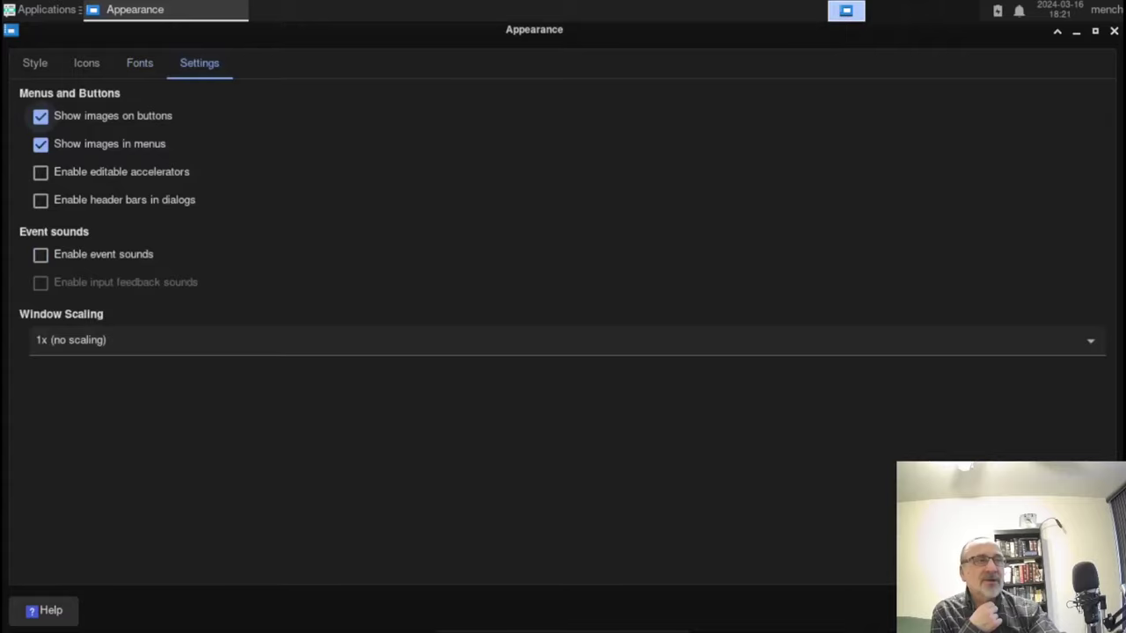
pyautogui.hotkey('alt', 'F4')
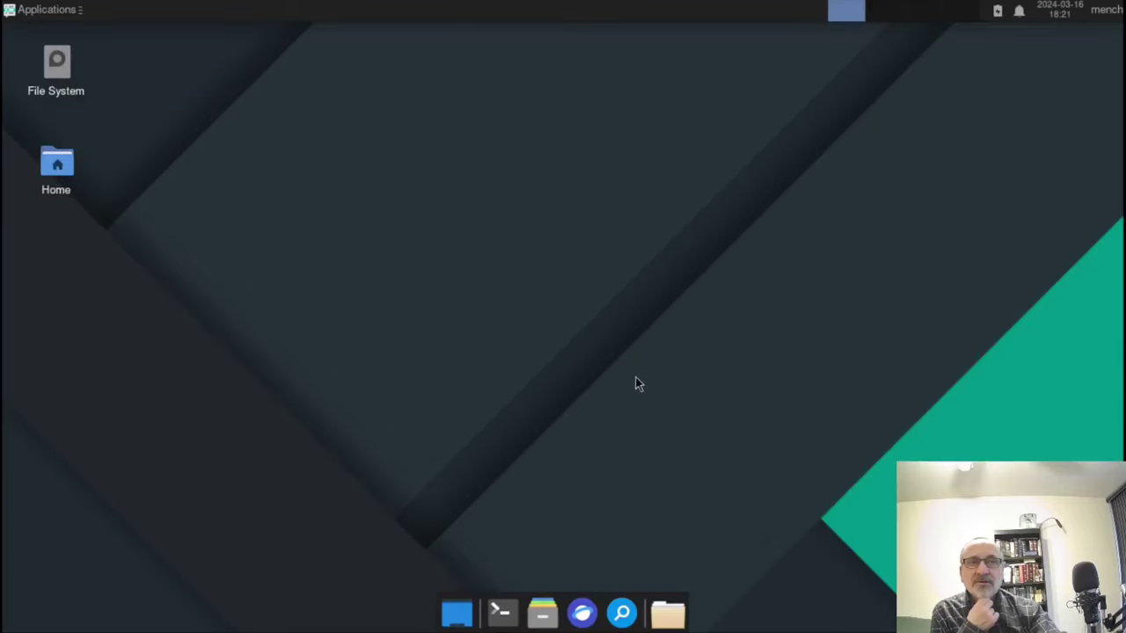
pyautogui.rightClick(388, 208)
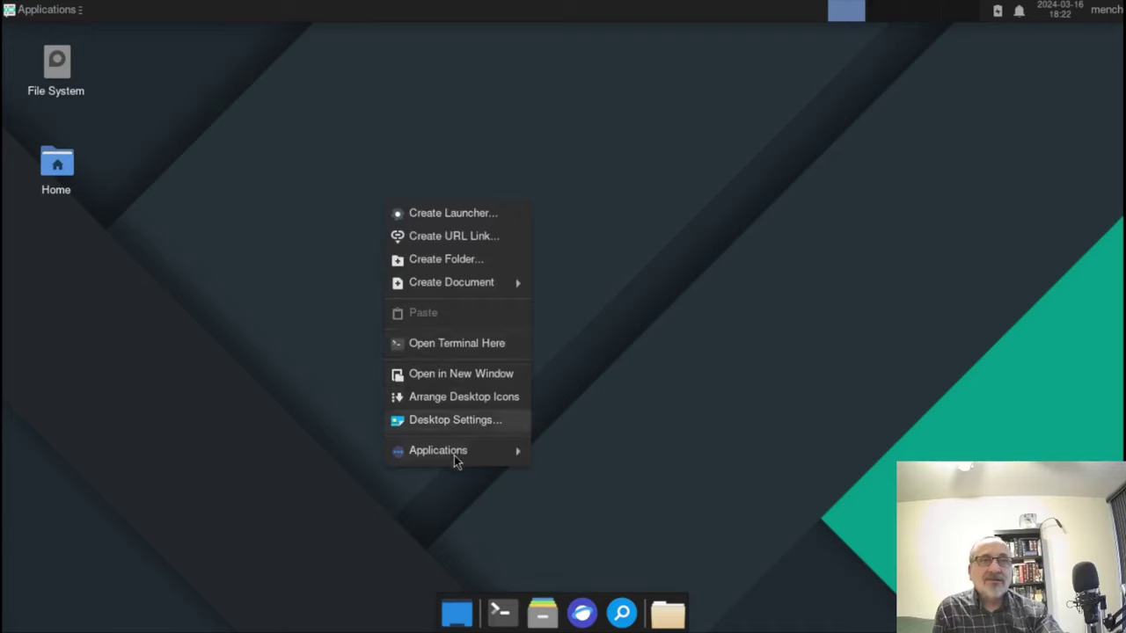
pyautogui.click(765, 268)
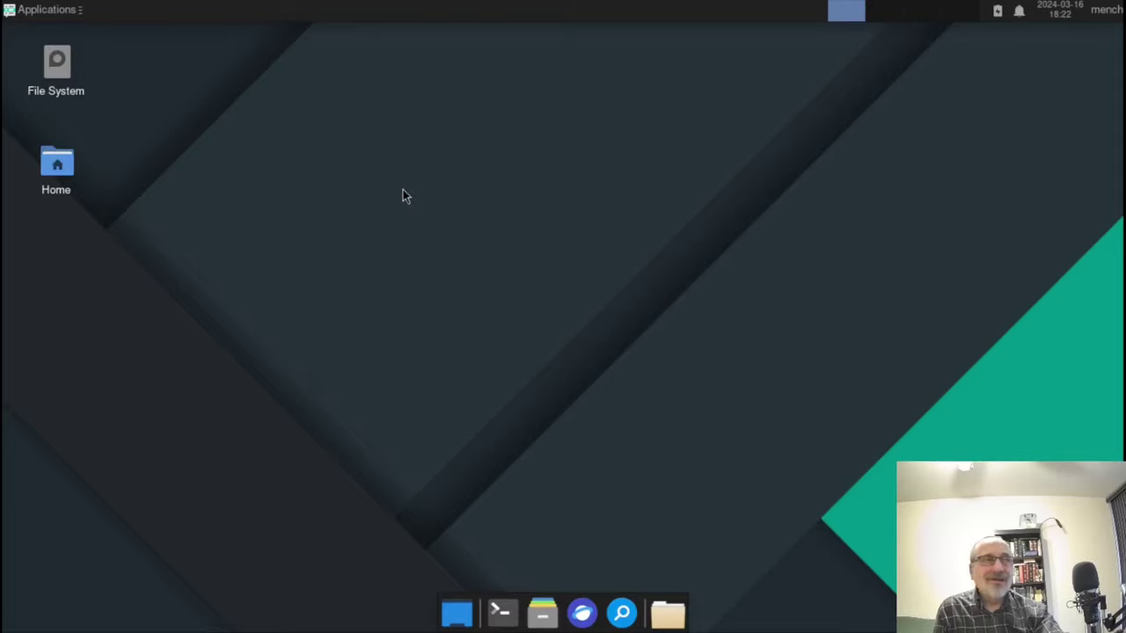
pyautogui.rightClick(437, 165)
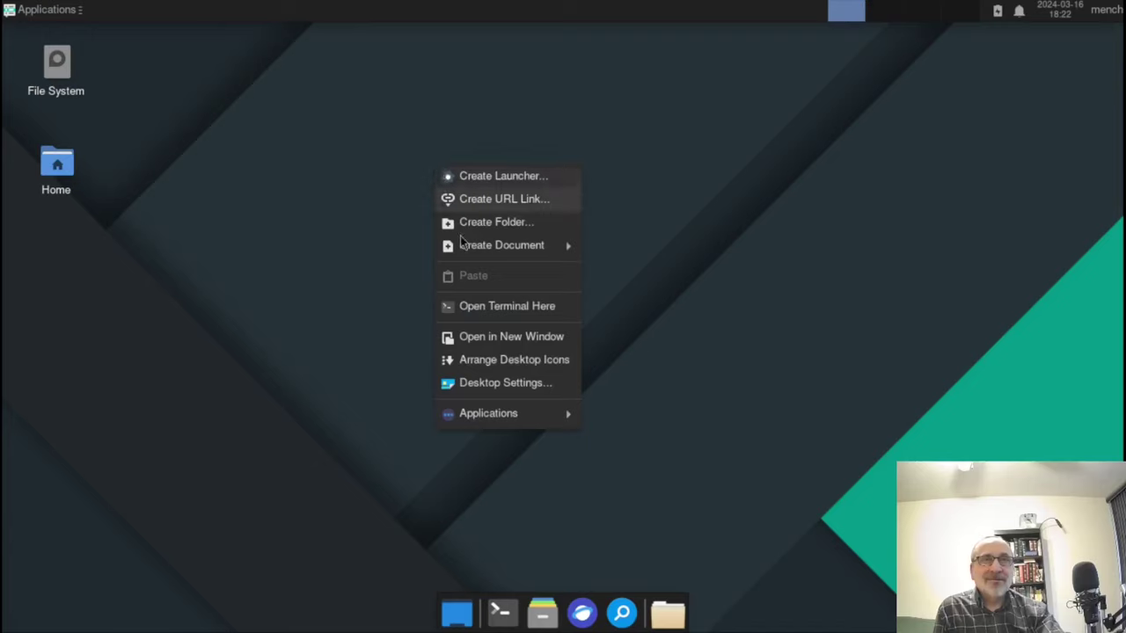
pyautogui.moveTo(476, 417)
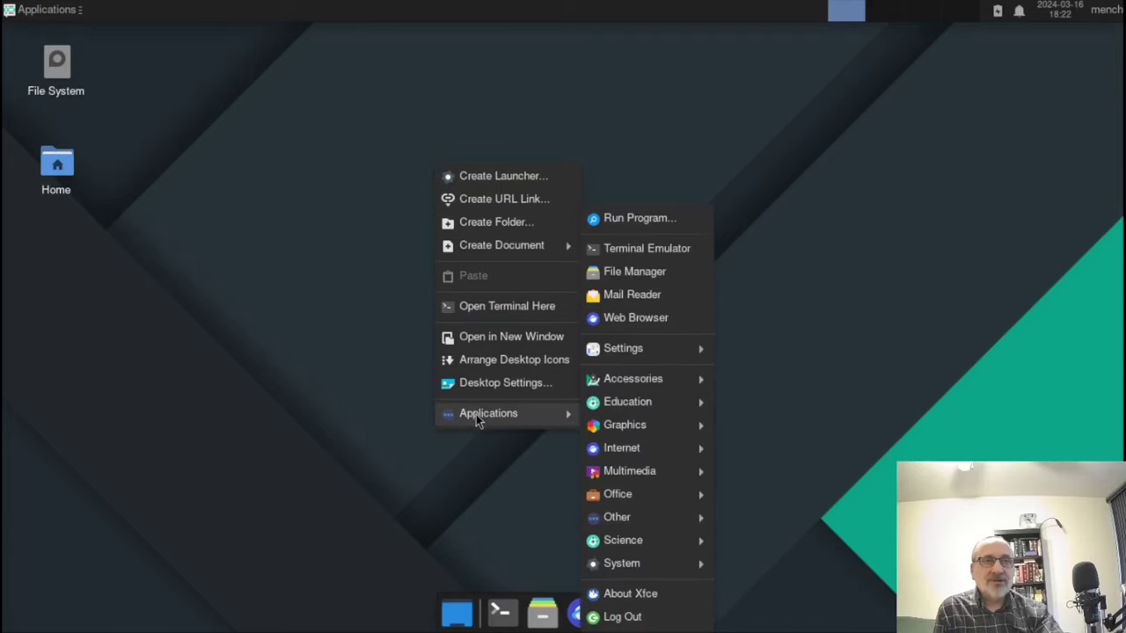
pyautogui.click(244, 317)
pyautogui.rightClick(286, 127)
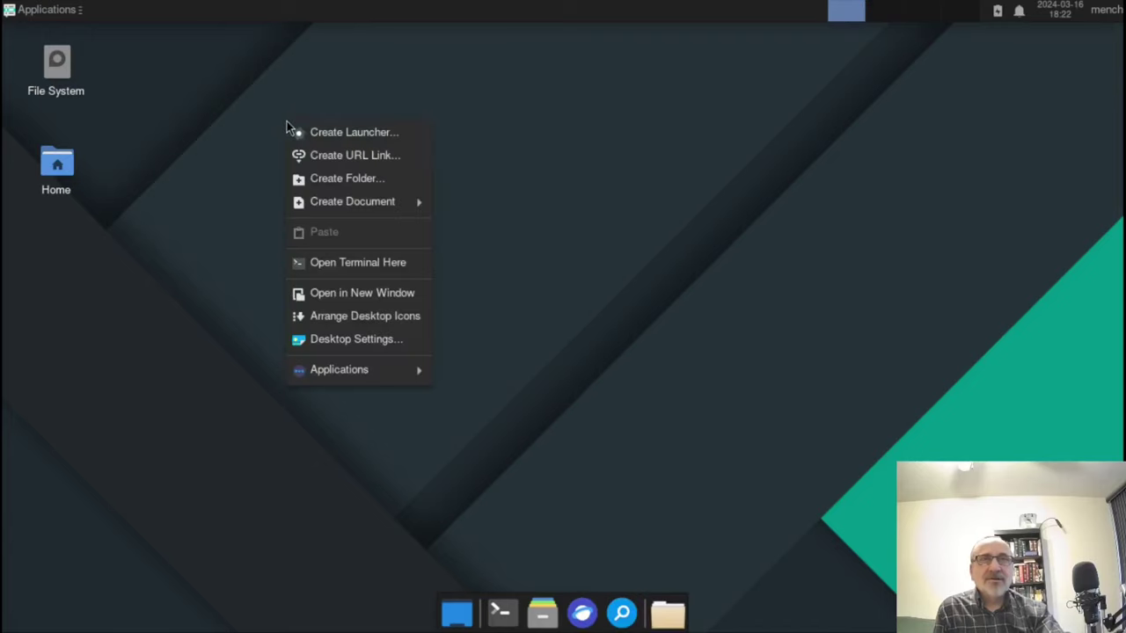
pyautogui.moveTo(336, 374)
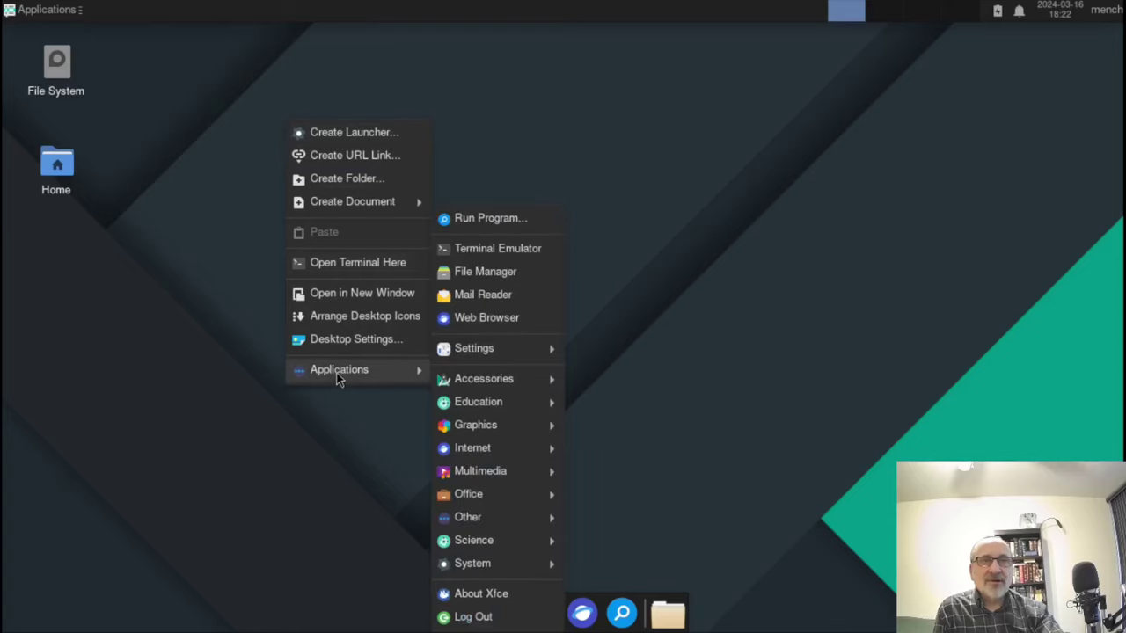
pyautogui.moveTo(479, 472)
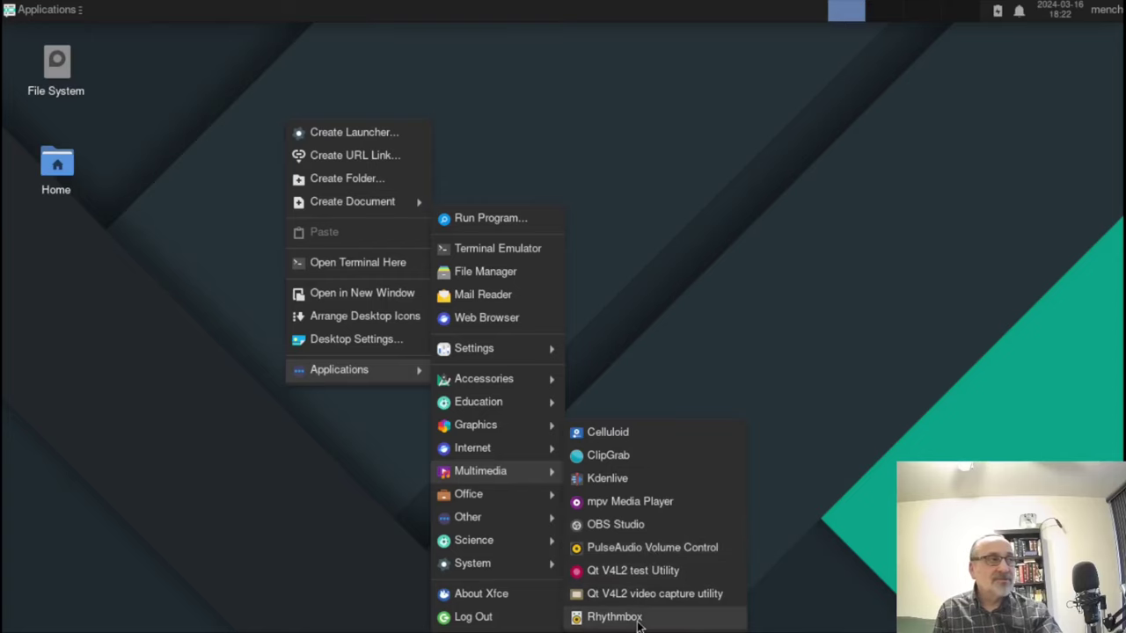
pyautogui.rightClick(327, 9)
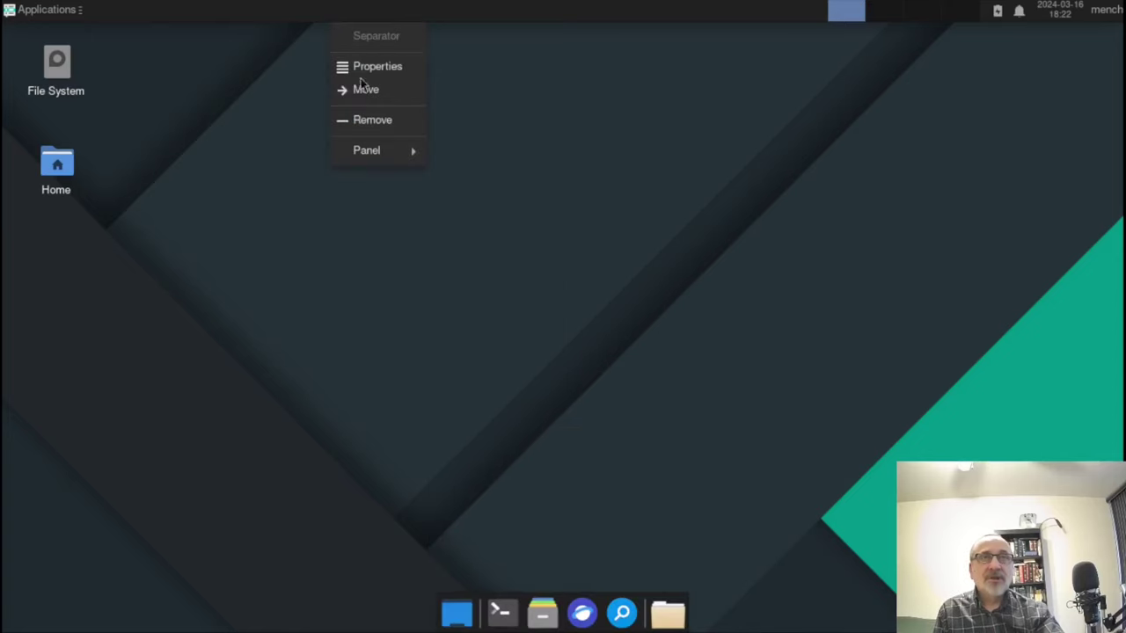
pyautogui.click(236, 62)
pyautogui.rightClick(255, 90)
pyautogui.moveTo(307, 337)
pyautogui.moveTo(437, 494)
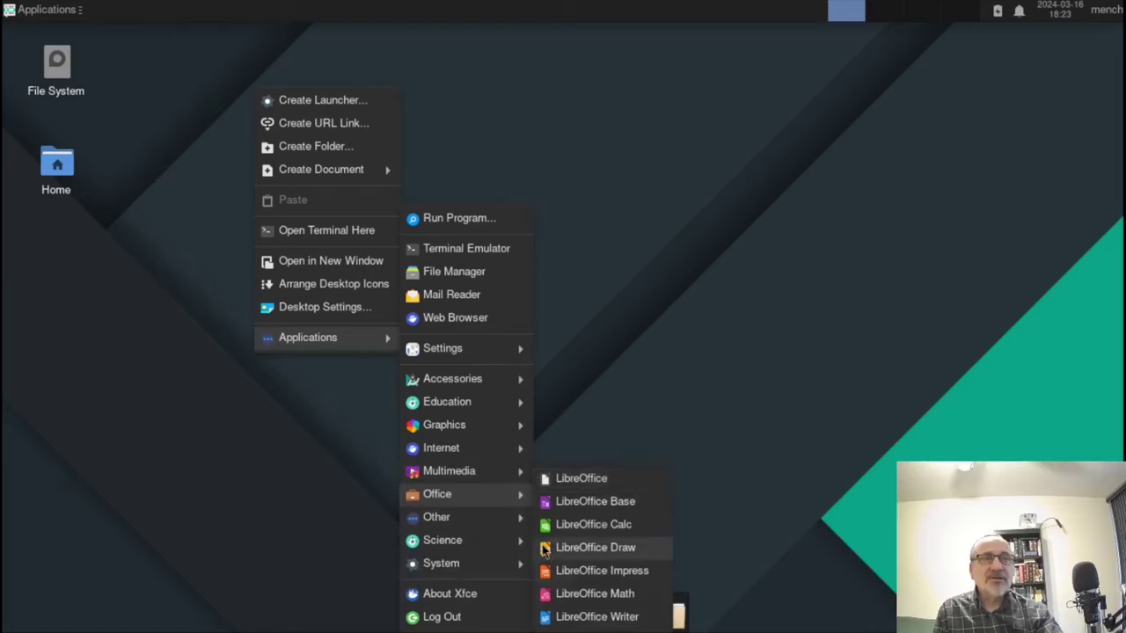
pyautogui.moveTo(467, 450)
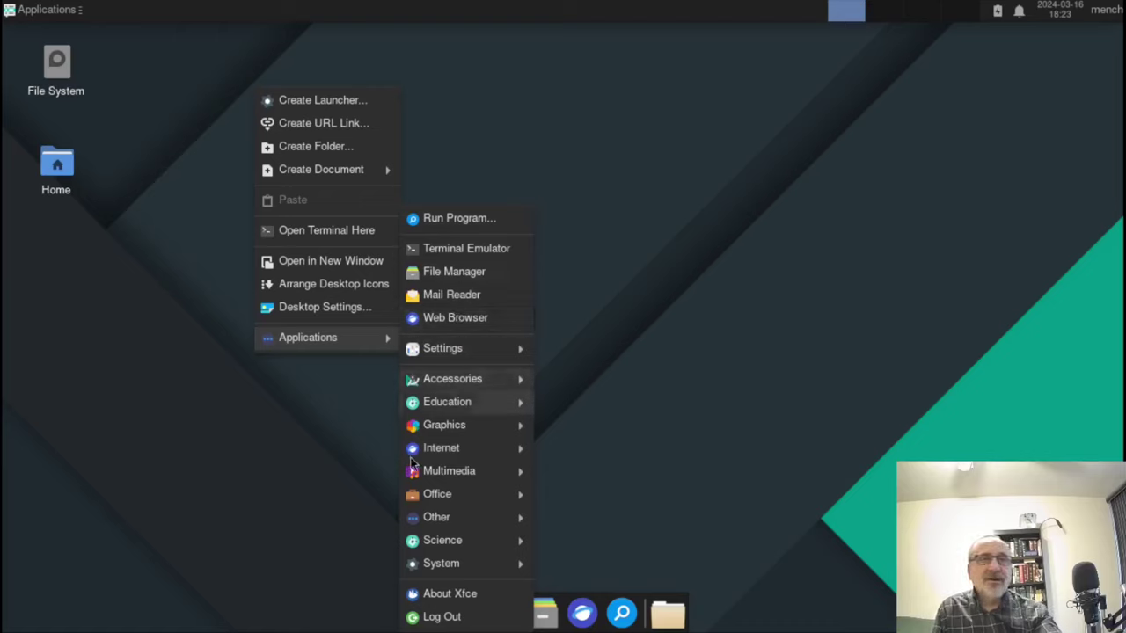
pyautogui.moveTo(464, 570)
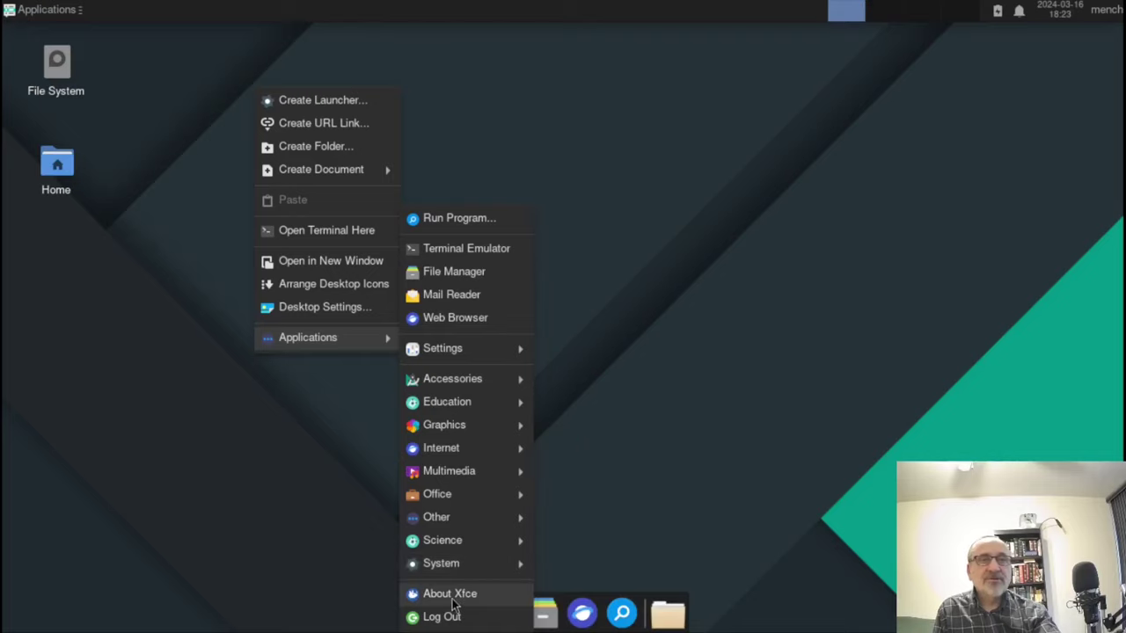
pyautogui.click(241, 81)
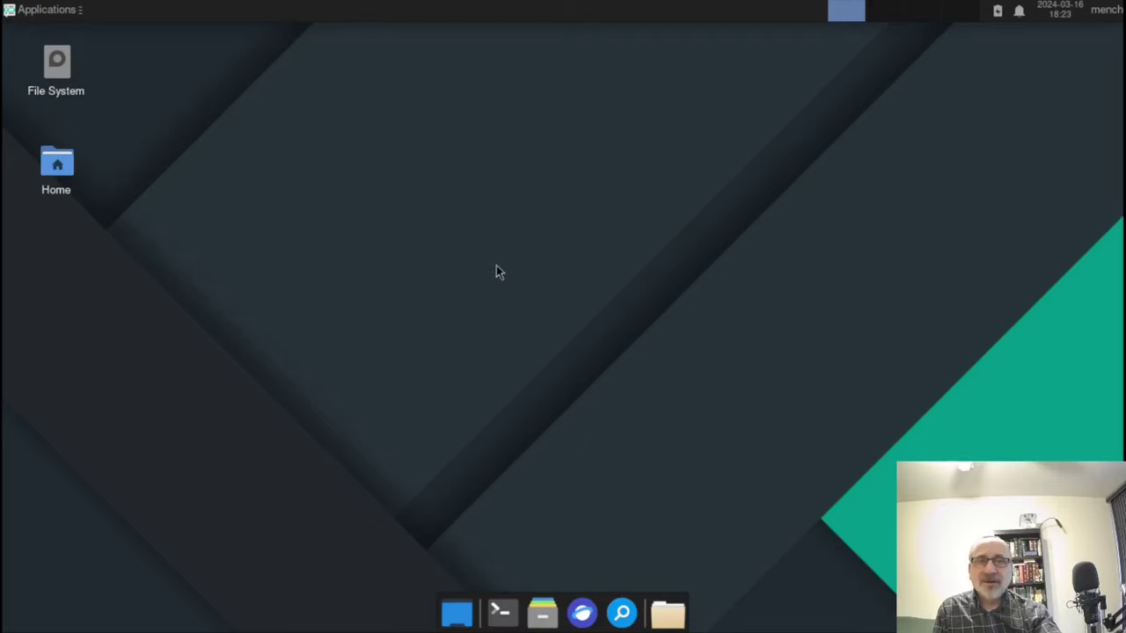
# Open the dock's file manager (Thunar), then close it.
pyautogui.click(543, 620)
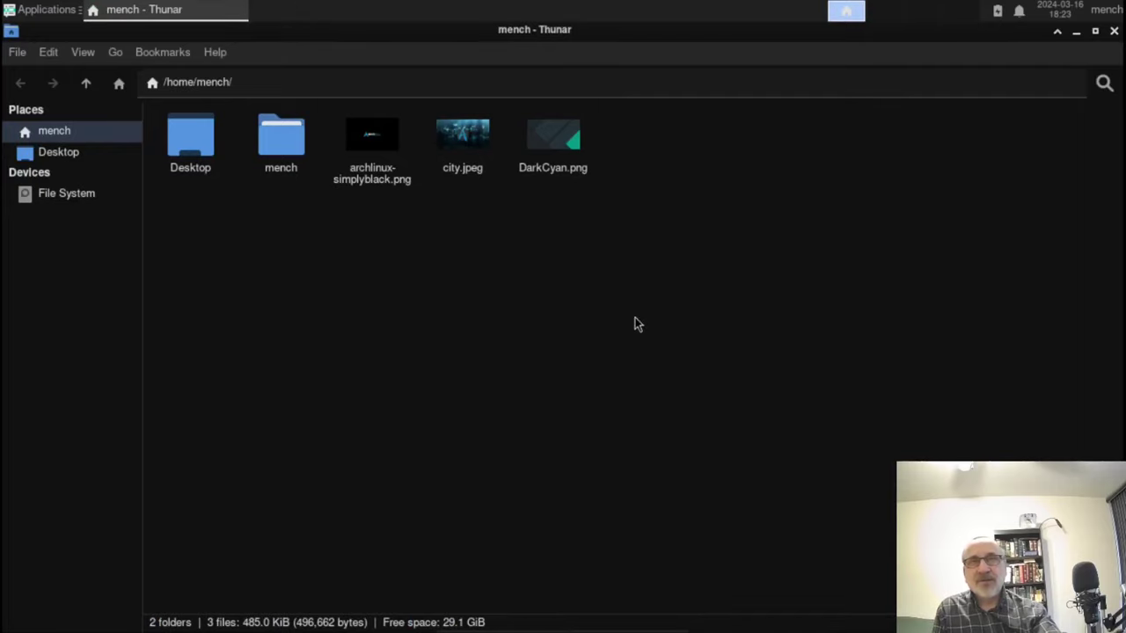
pyautogui.click(1114, 32)
pyautogui.rightClick(327, 239)
pyautogui.click(600, 585)
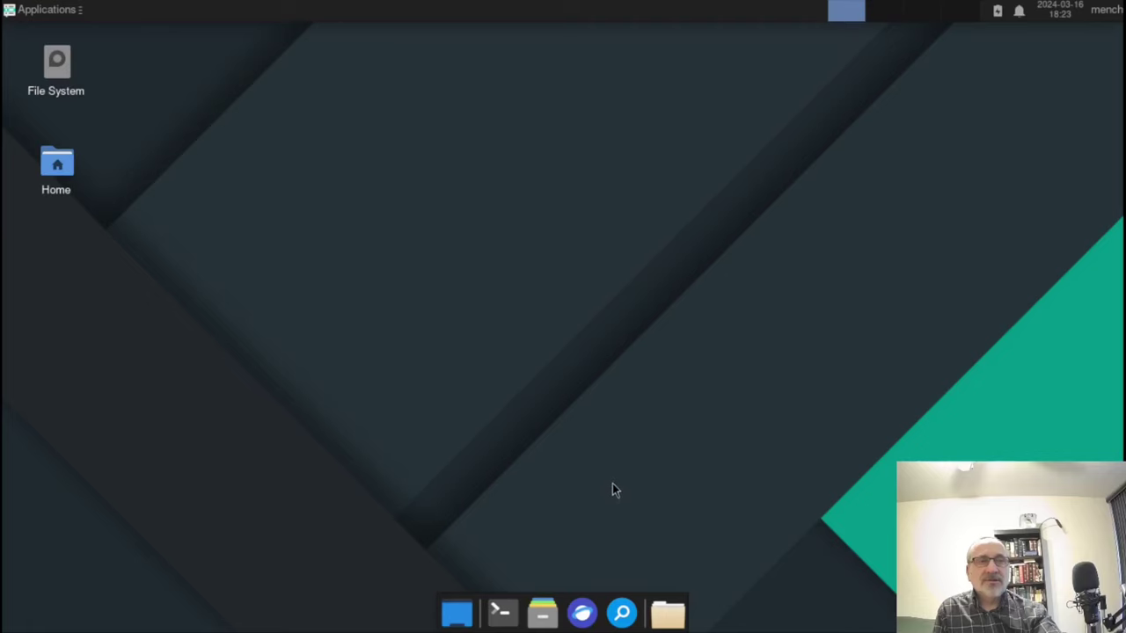
# Search 'pcman' in Application Finder and launch PCManFM.
pyautogui.click(621, 613)
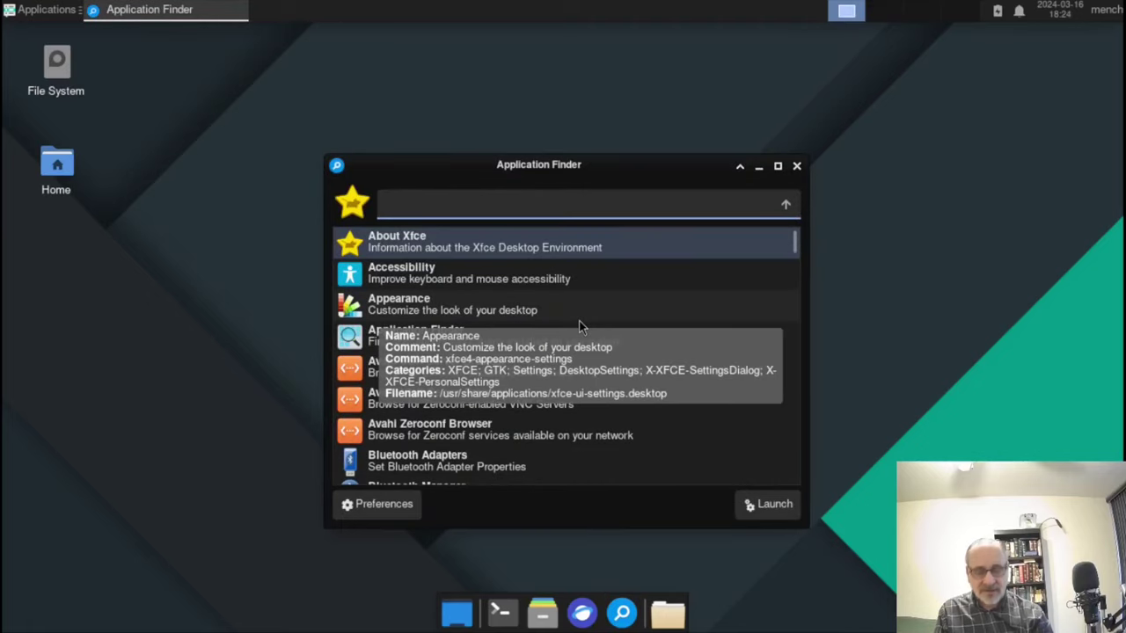
pyautogui.write('pcmanf')
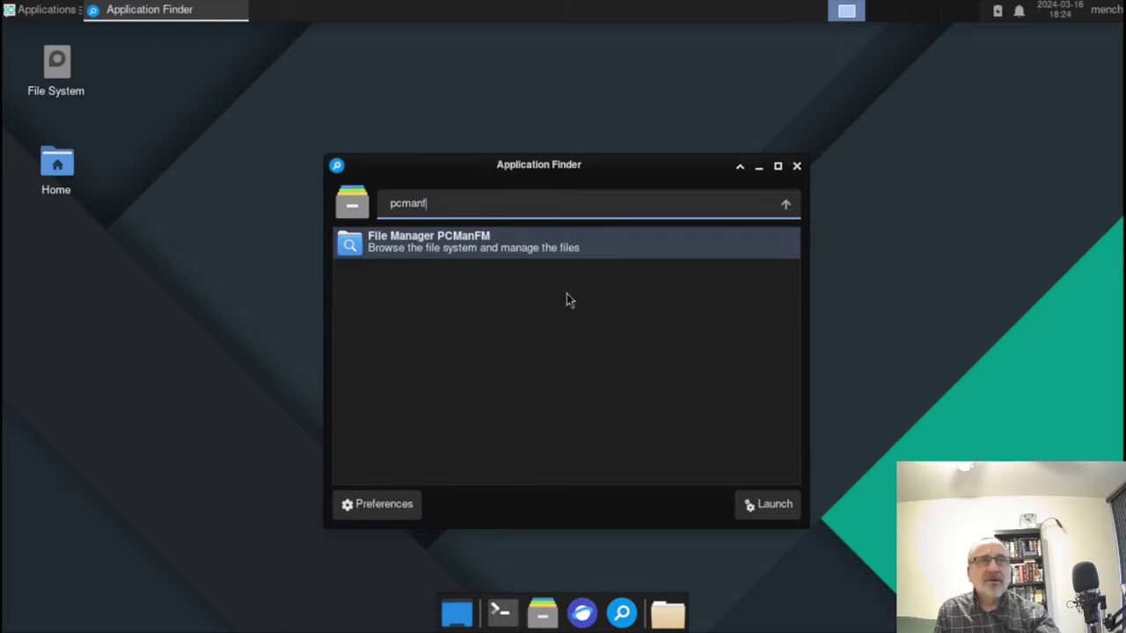
pyautogui.click(769, 506)
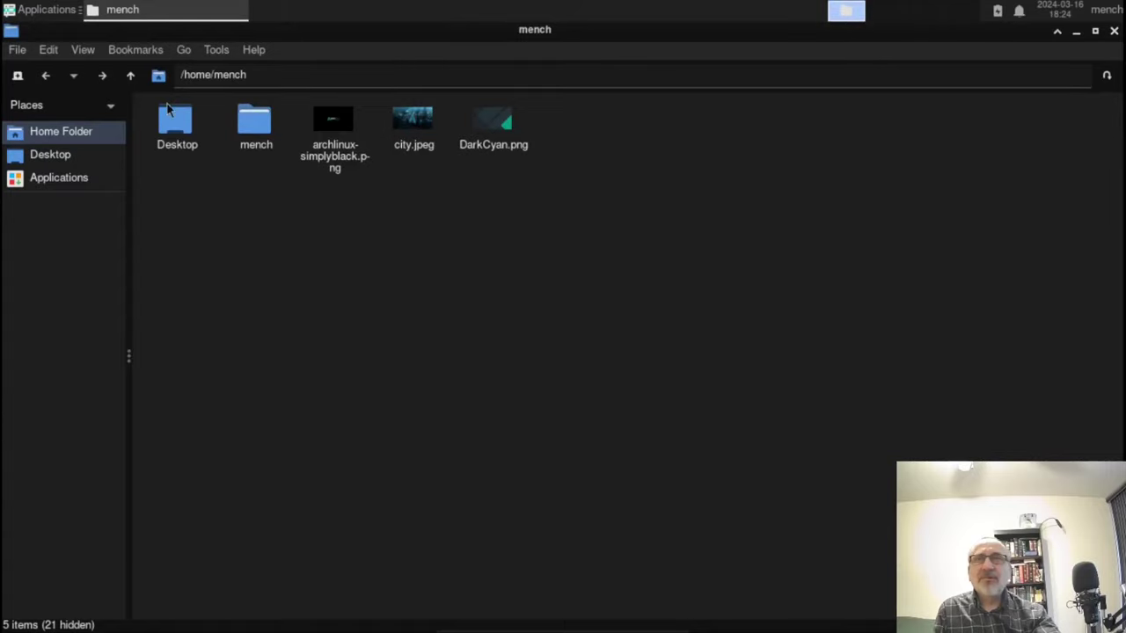
# Close the file manager and open Desktop Settings maximized on the Icons tab.
pyautogui.click(1114, 33)
pyautogui.rightClick(194, 165)
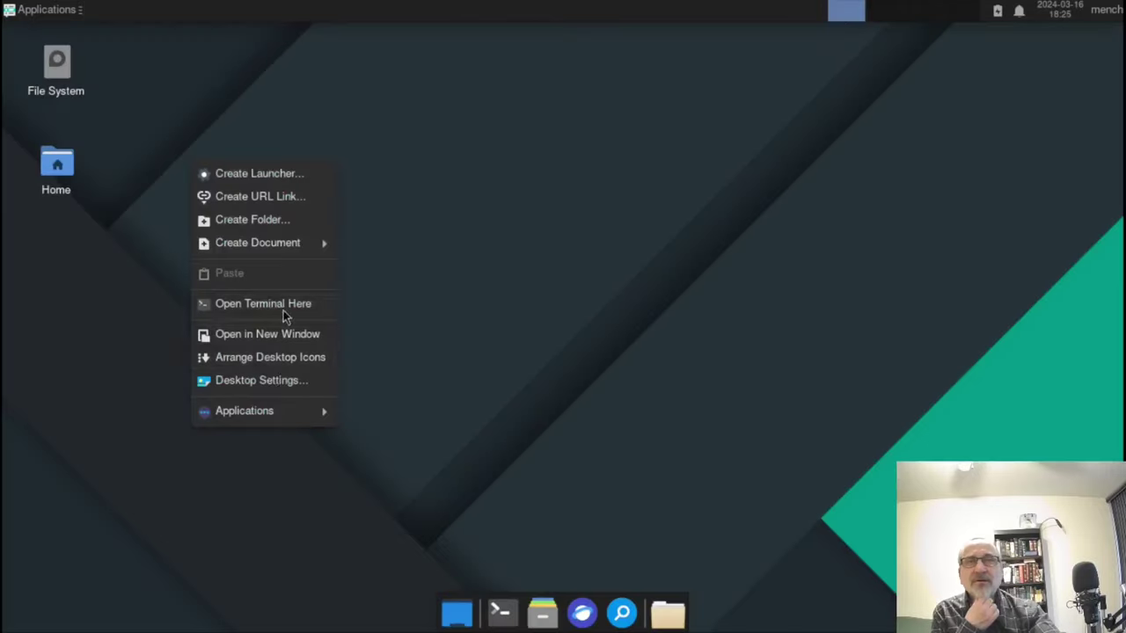
pyautogui.moveTo(253, 411)
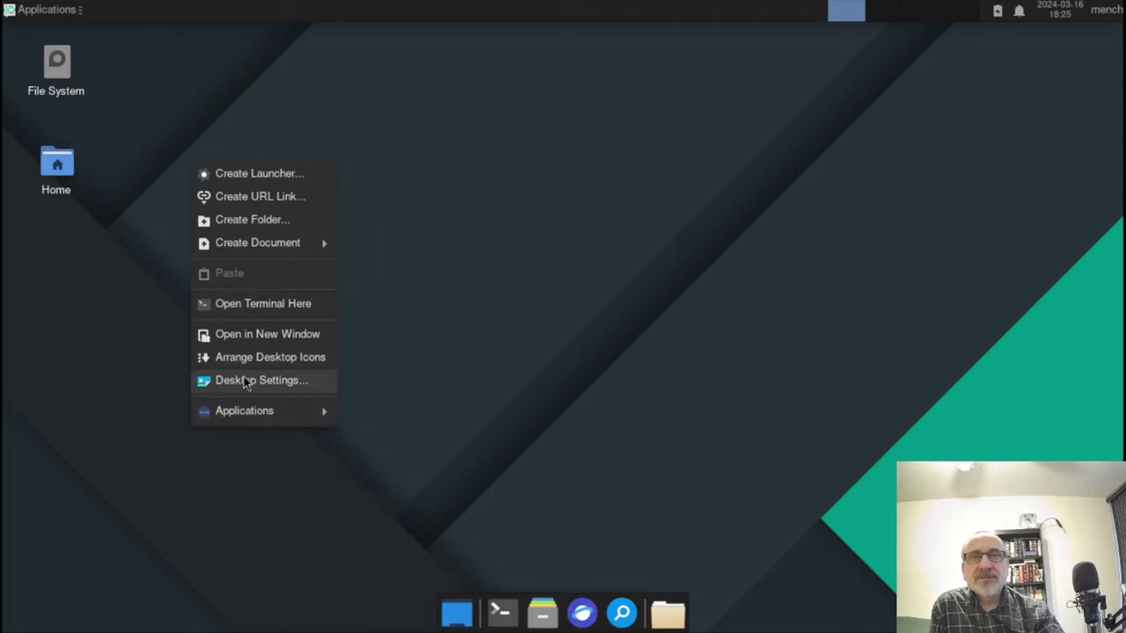
pyautogui.click(245, 380)
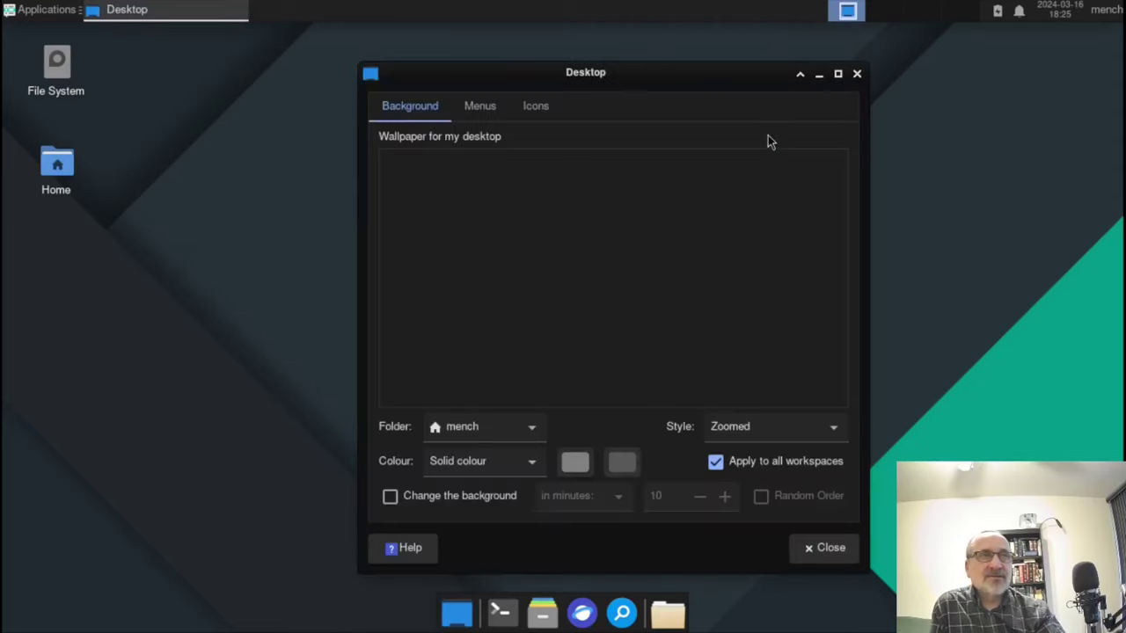
pyautogui.click(838, 74)
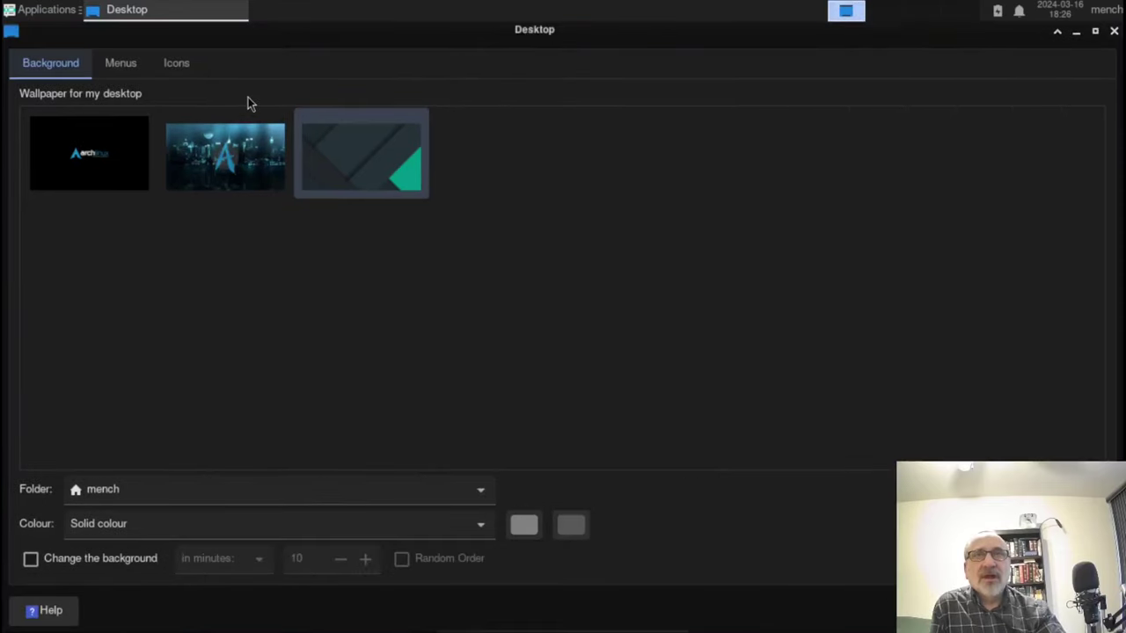
pyautogui.click(120, 68)
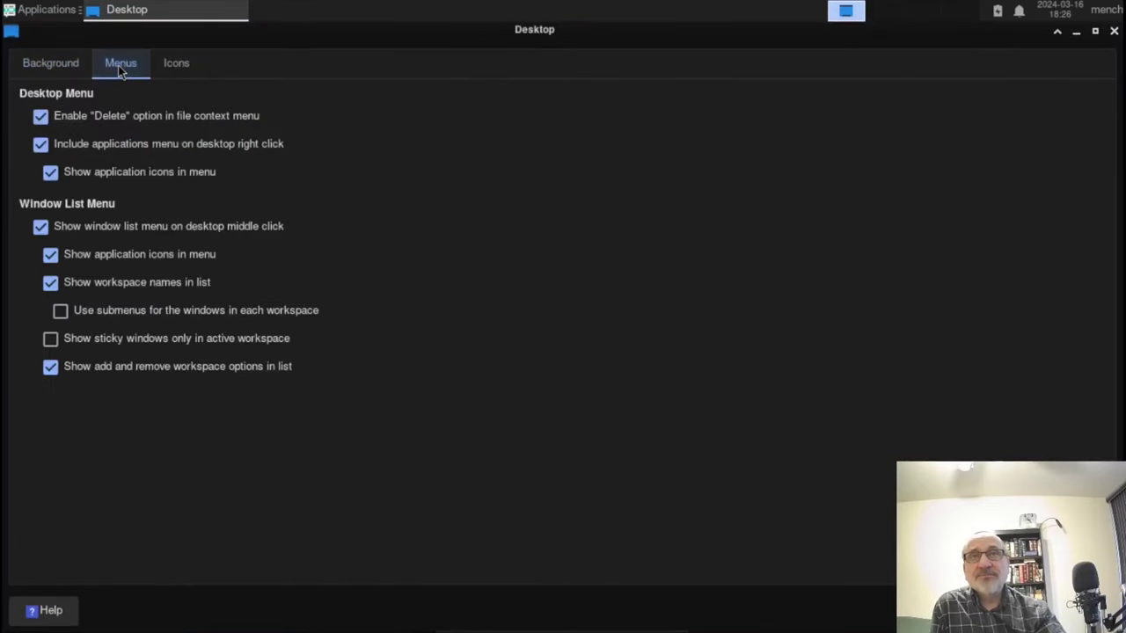
pyautogui.click(176, 68)
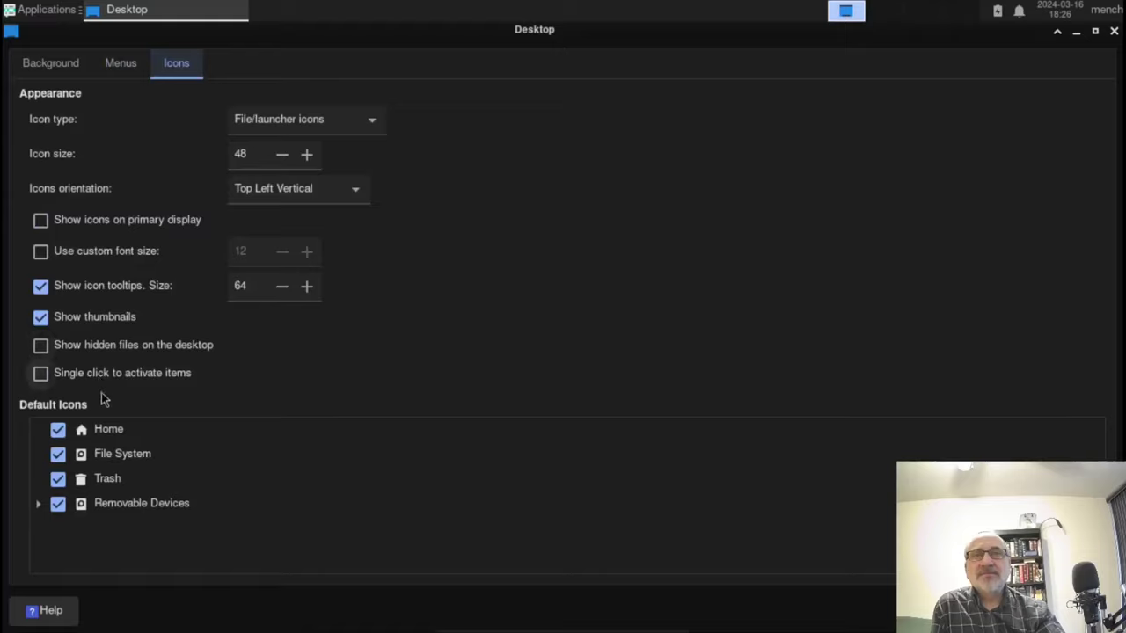
pyautogui.hotkey('ctrl', 'alt', 'd')
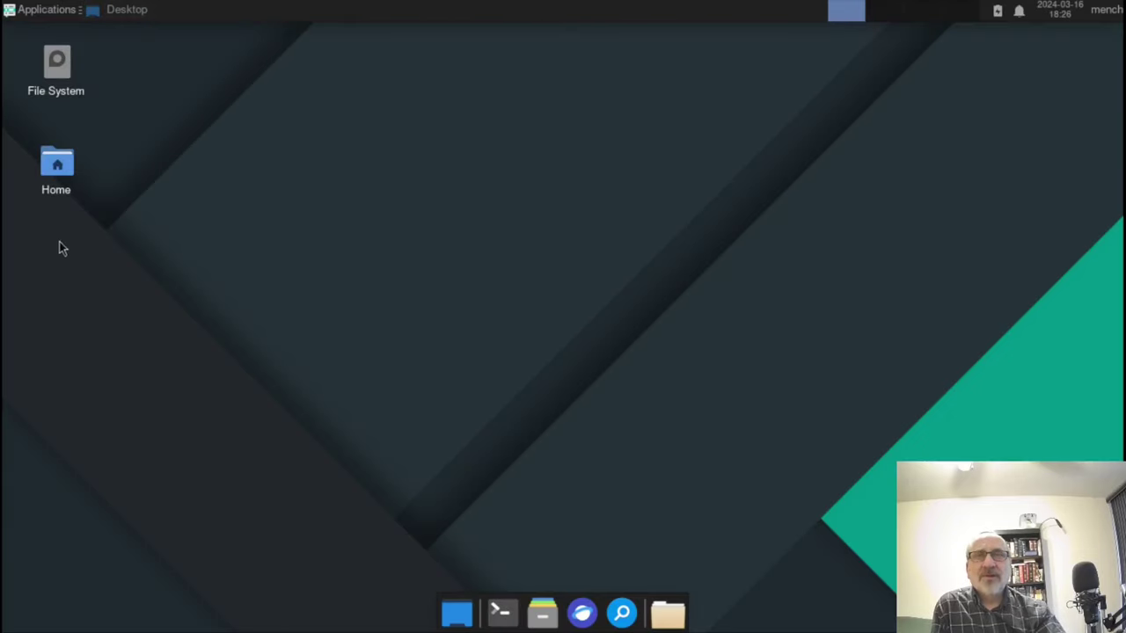
pyautogui.click(134, 12)
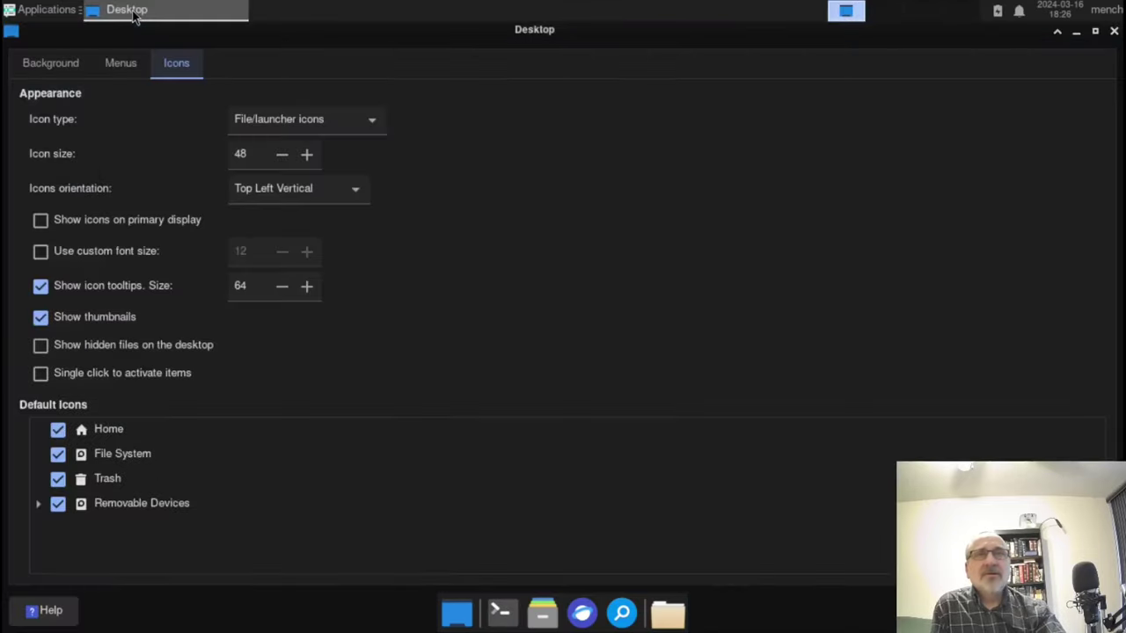
# Untick the Home, File System, Trash and Removable Devices default desktop icons.
pyautogui.click(58, 430)
pyautogui.click(61, 460)
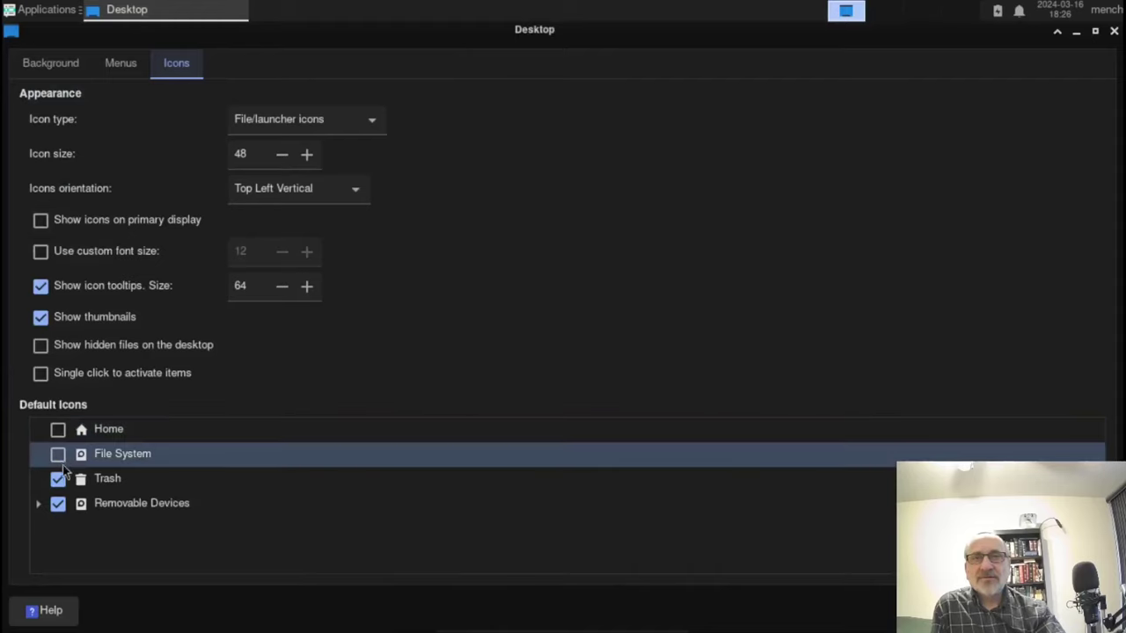
pyautogui.click(61, 480)
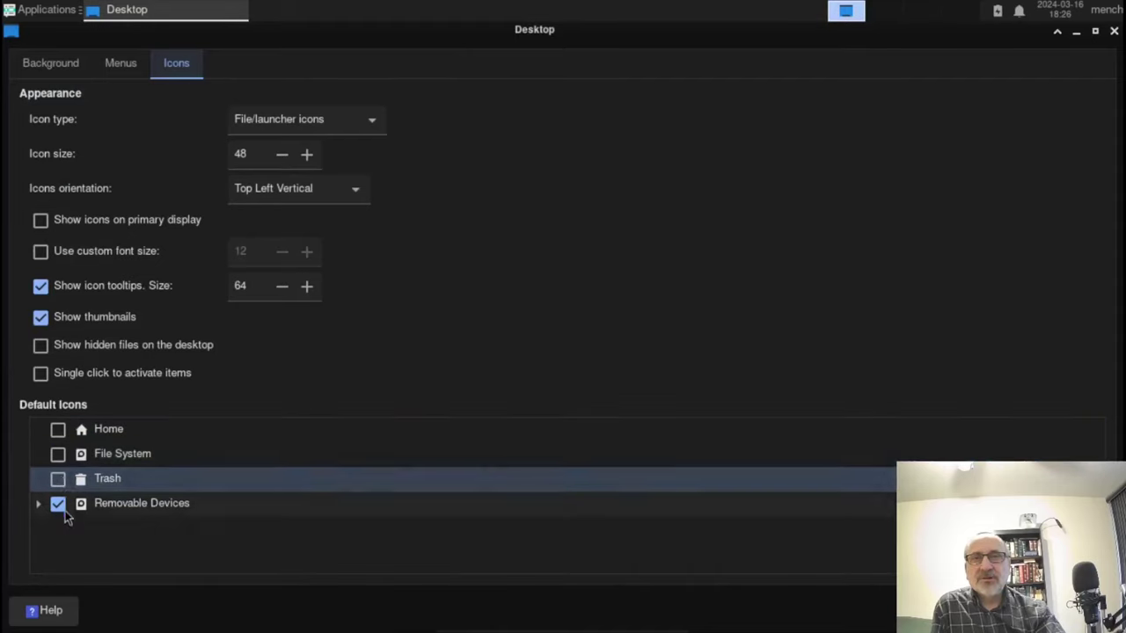
pyautogui.click(61, 506)
pyautogui.click(39, 505)
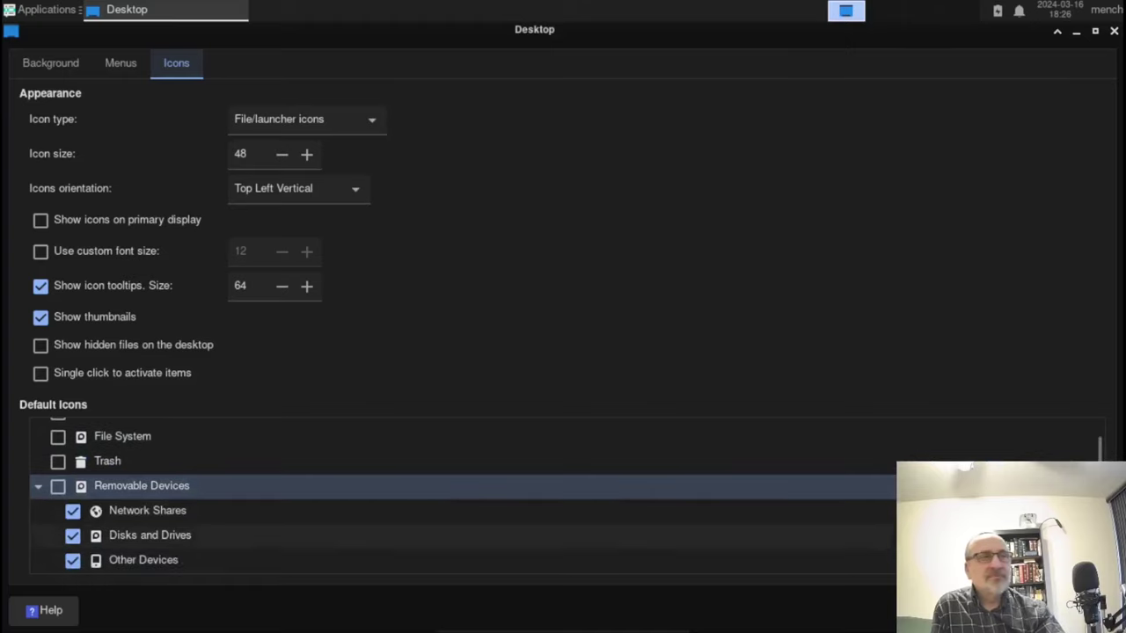
# Close Desktop Settings and cycle through the workspaces.
pyautogui.hotkey('alt', 'F4')
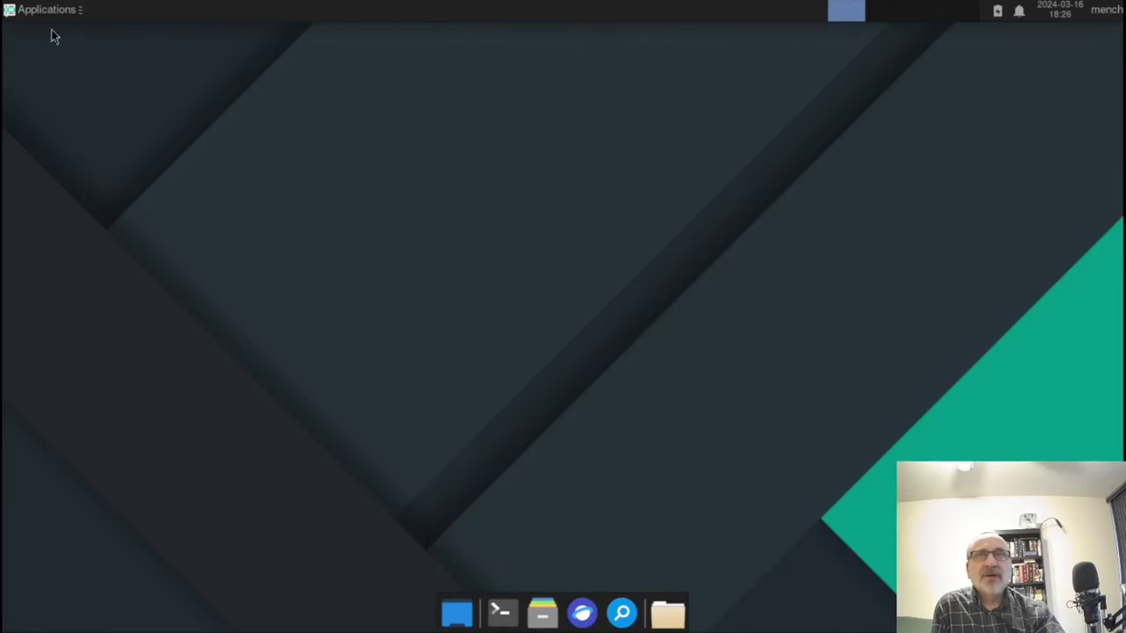
pyautogui.hotkey('ctrl', 'alt', 'Right')
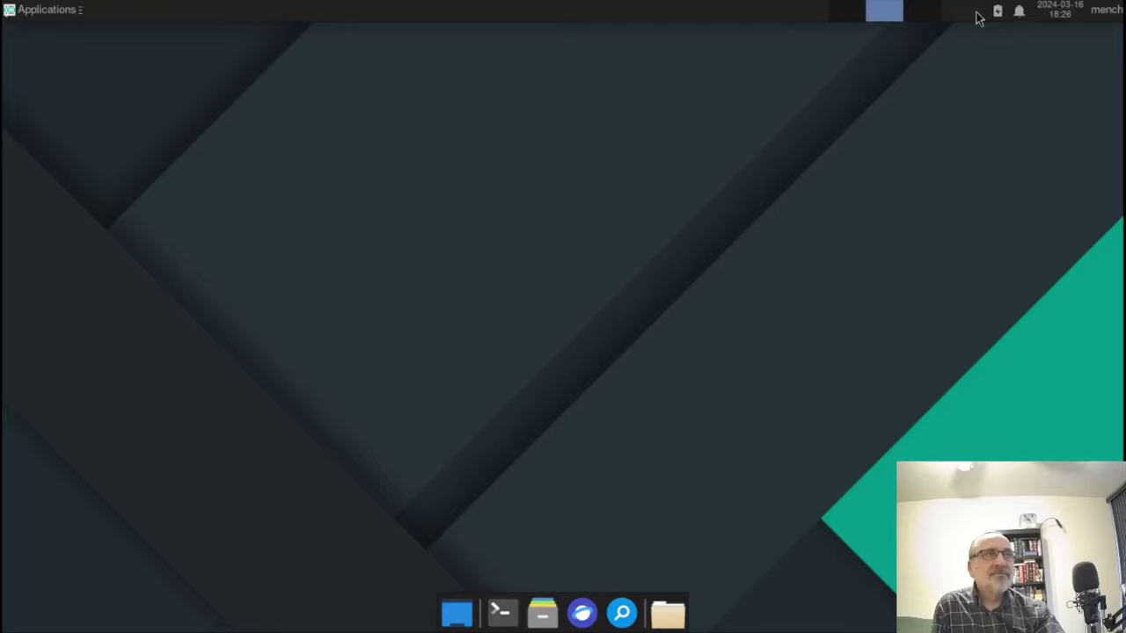
pyautogui.click(975, 17)
pyautogui.click(924, 16)
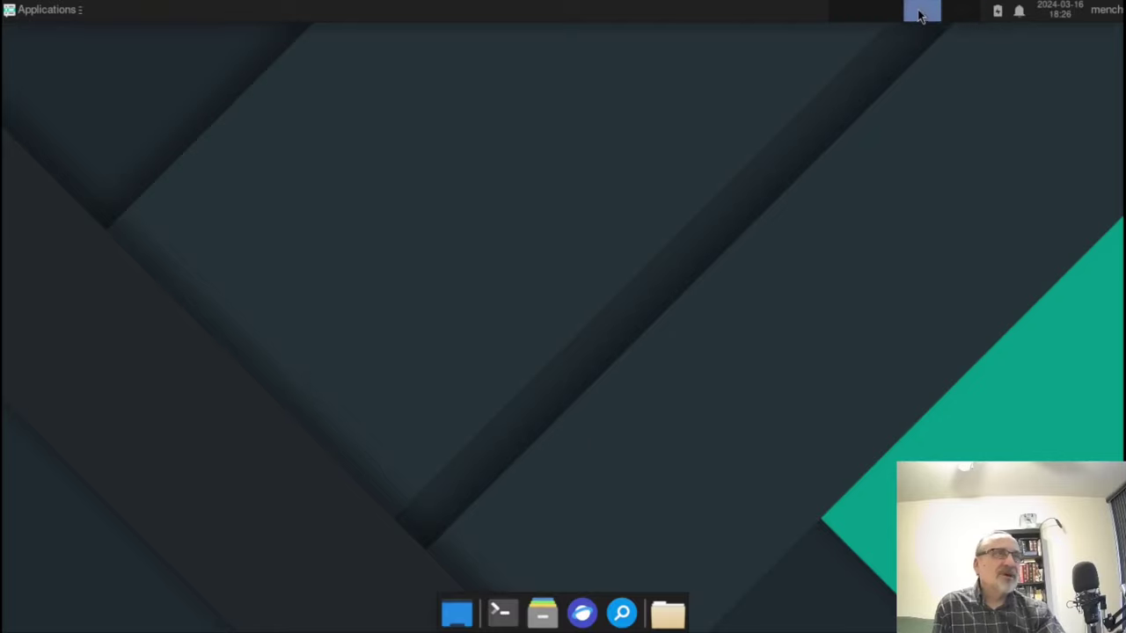
pyautogui.click(885, 18)
pyautogui.click(849, 17)
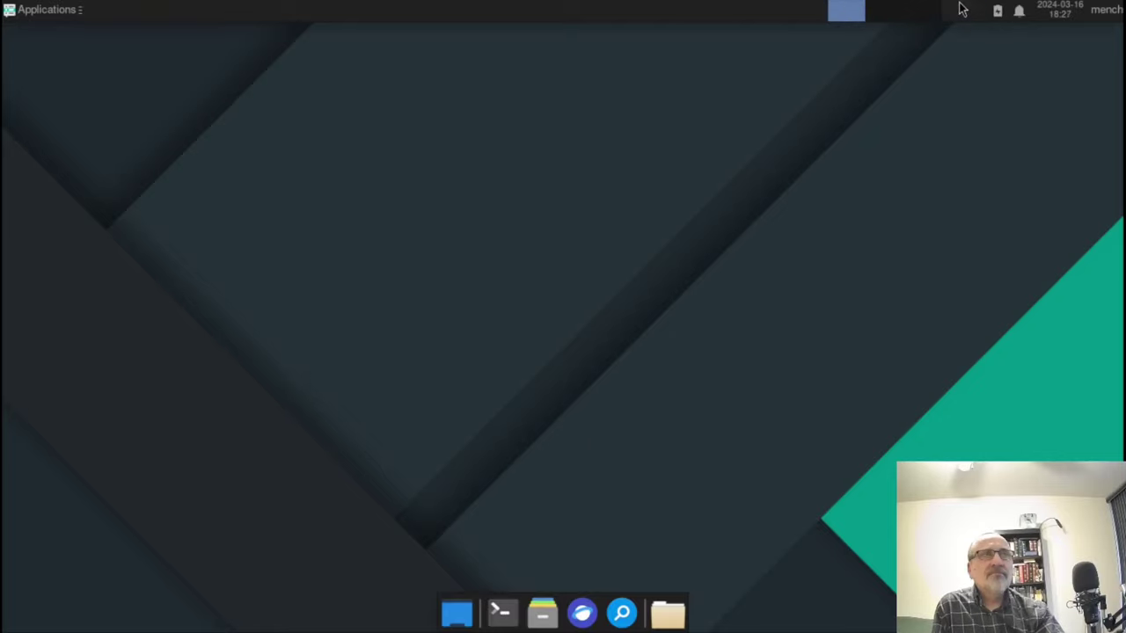
pyautogui.click(956, 11)
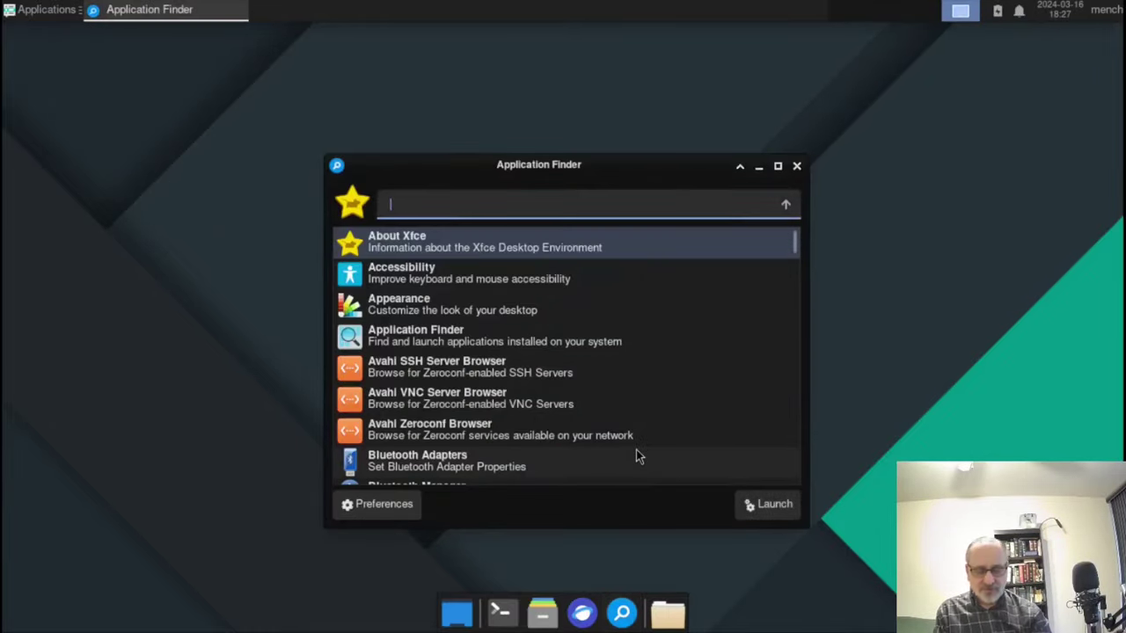
# Search 'fonts', launch Appearance and set the default font to Sans Bold 12.
pyautogui.write('fonts')
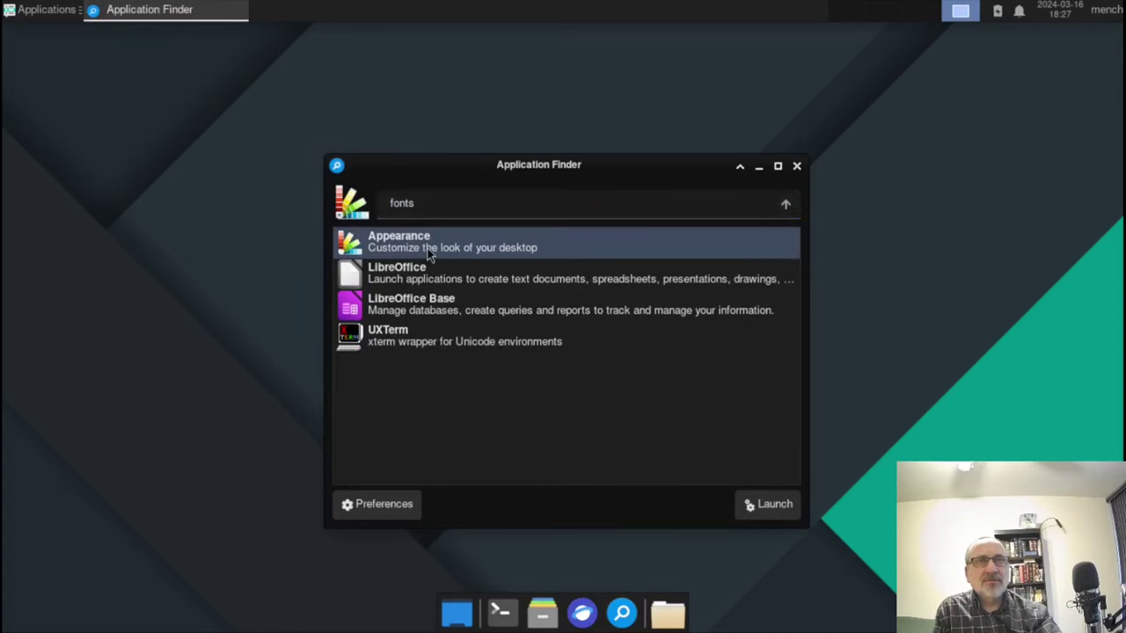
pyautogui.doubleClick(486, 250)
pyautogui.click(532, 117)
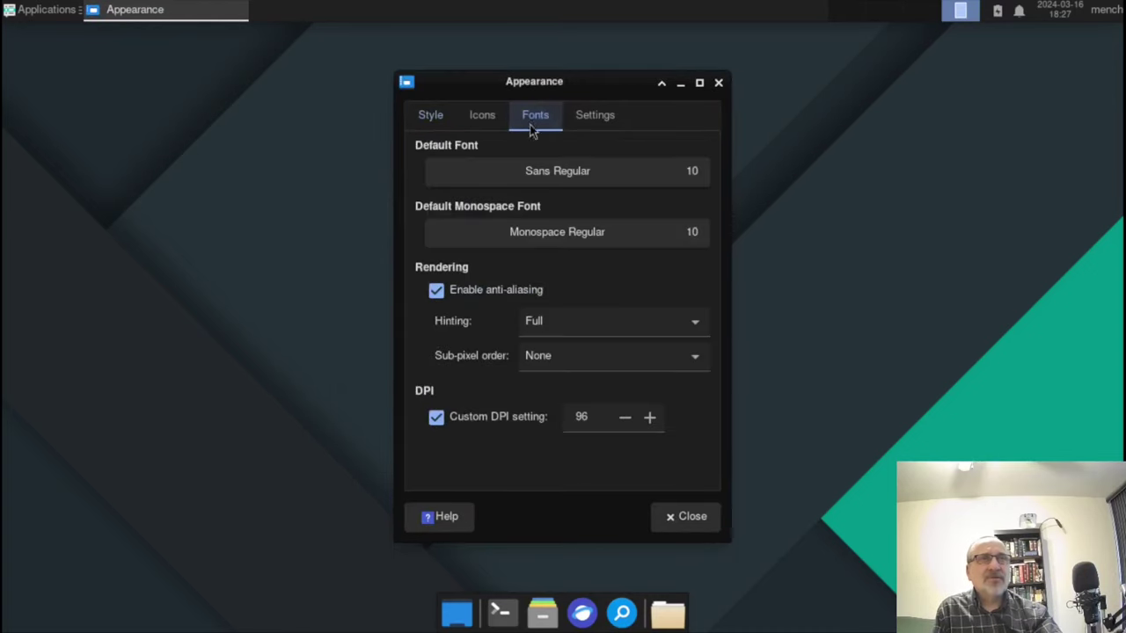
pyautogui.click(665, 172)
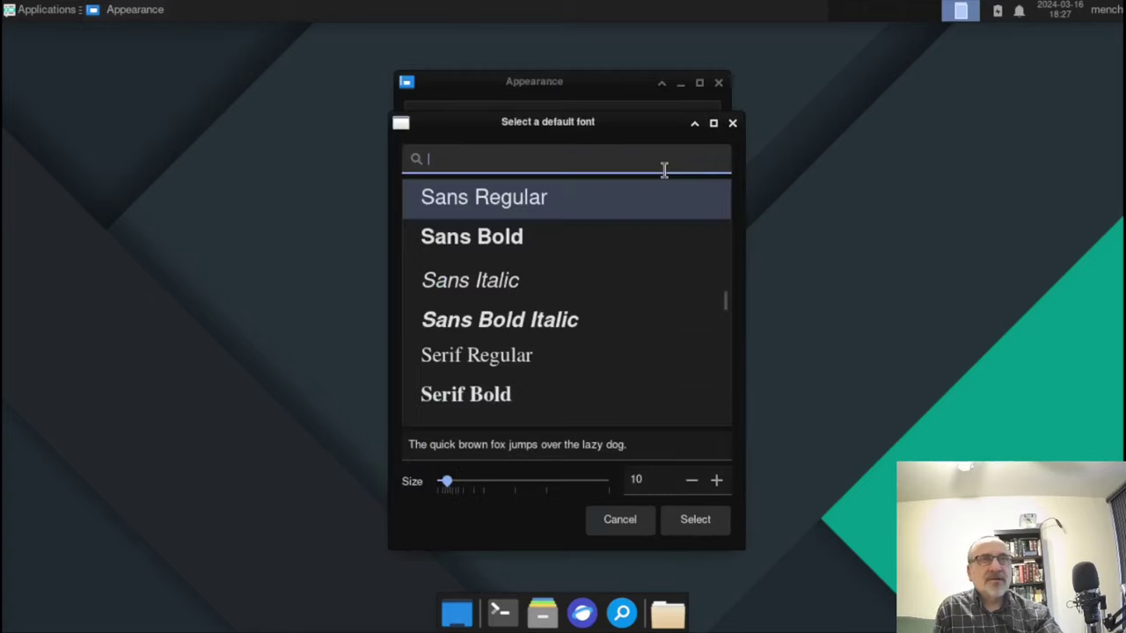
pyautogui.click(510, 240)
pyautogui.click(716, 480)
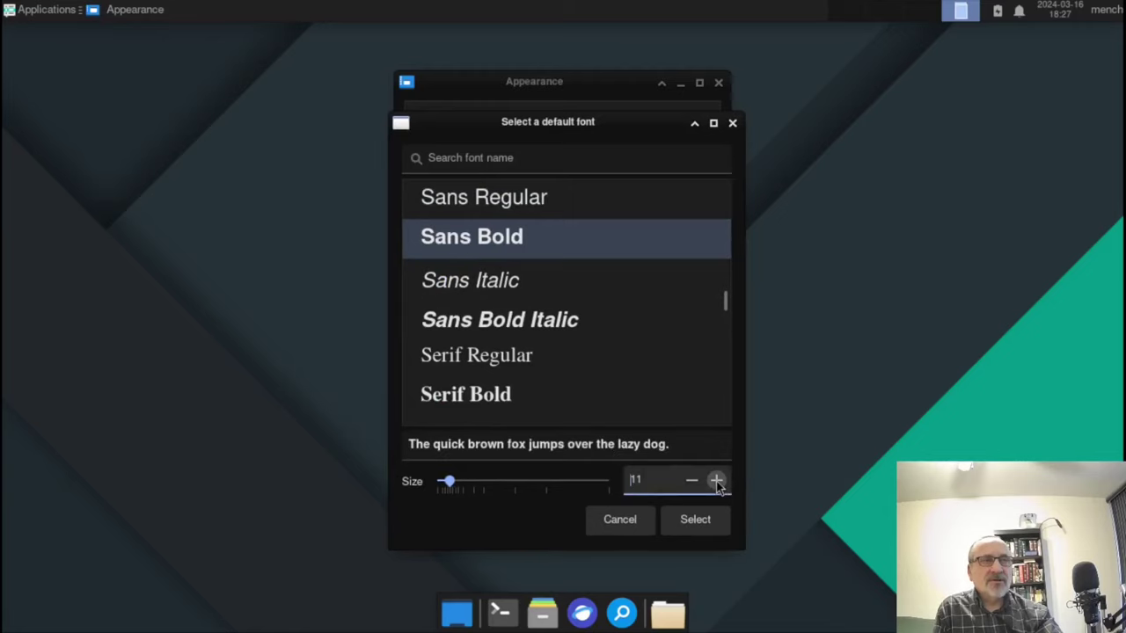
pyautogui.click(716, 481)
pyautogui.click(695, 520)
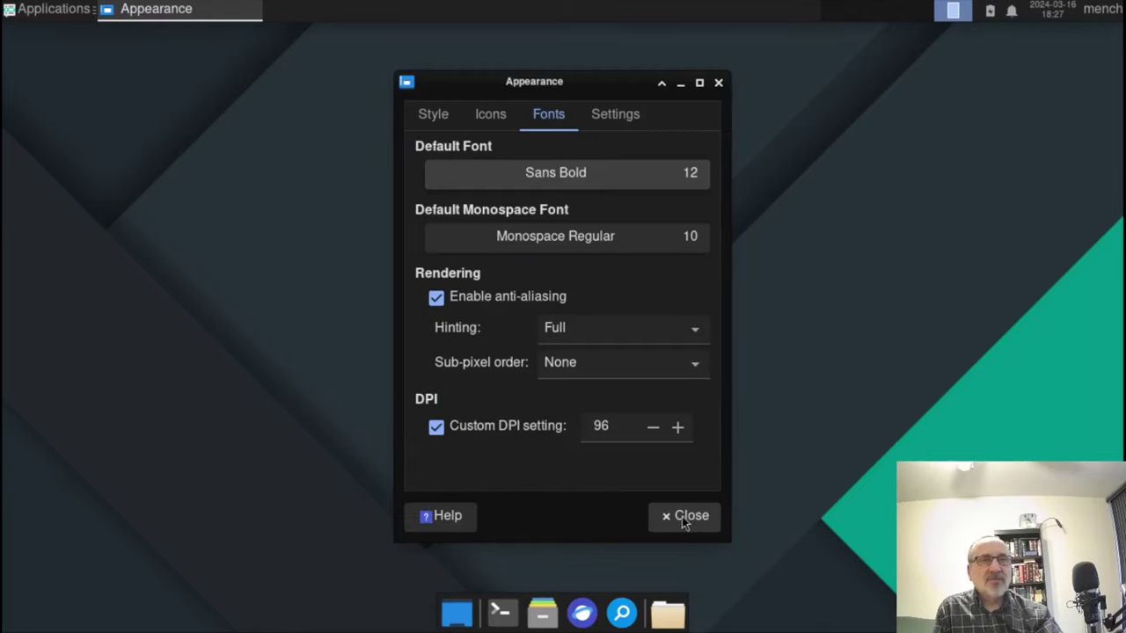
pyautogui.click(683, 515)
# Bring up the desktop menu and dismiss it.
pyautogui.rightClick(366, 456)
pyautogui.moveTo(440, 442)
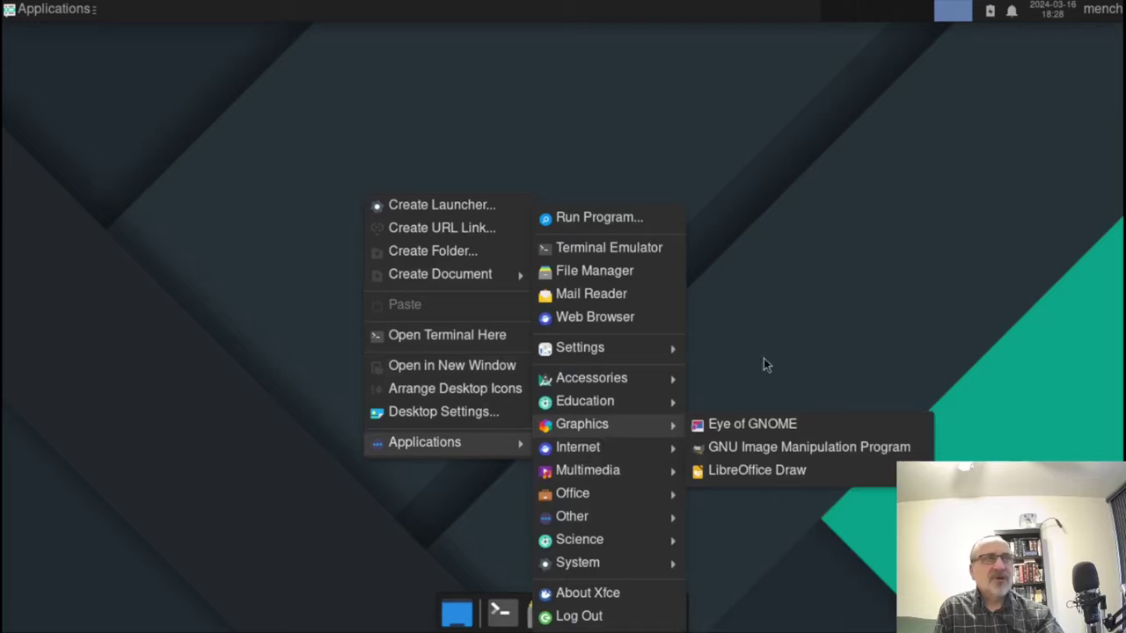
pyautogui.click(808, 314)
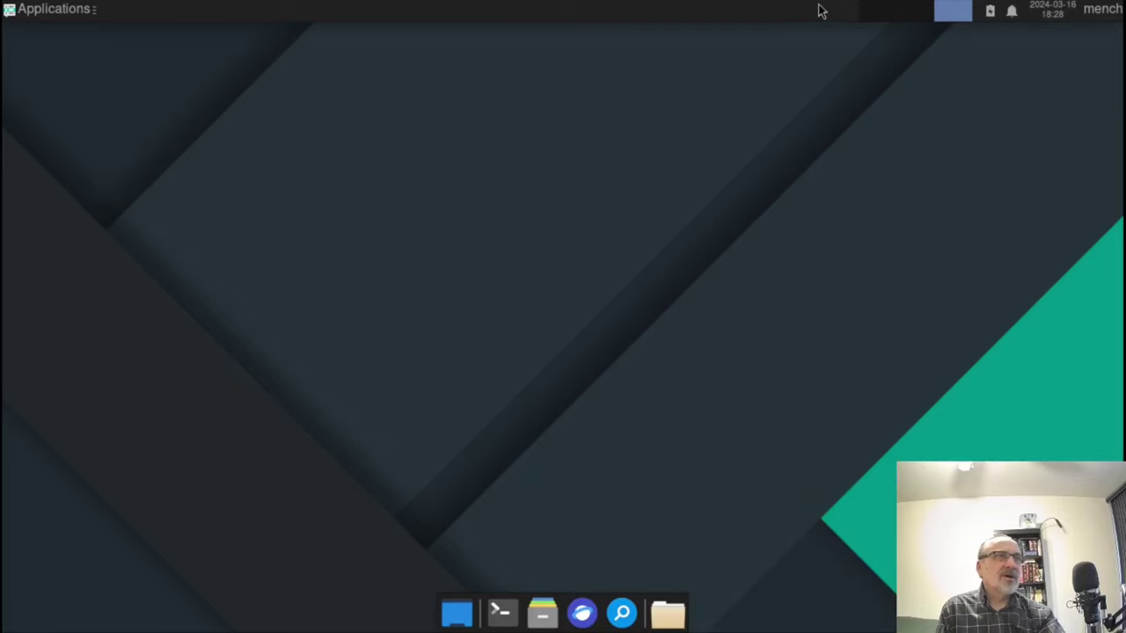
# In the clock properties, set the date font to Sans Bold 12.
pyautogui.rightClick(1053, 9)
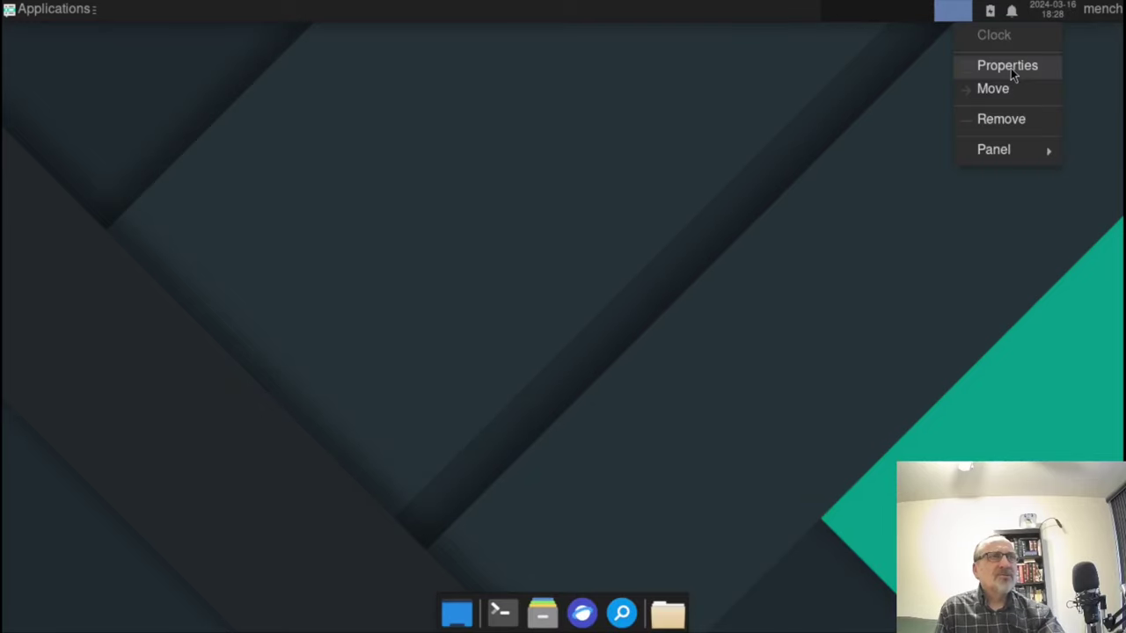
pyautogui.click(1010, 67)
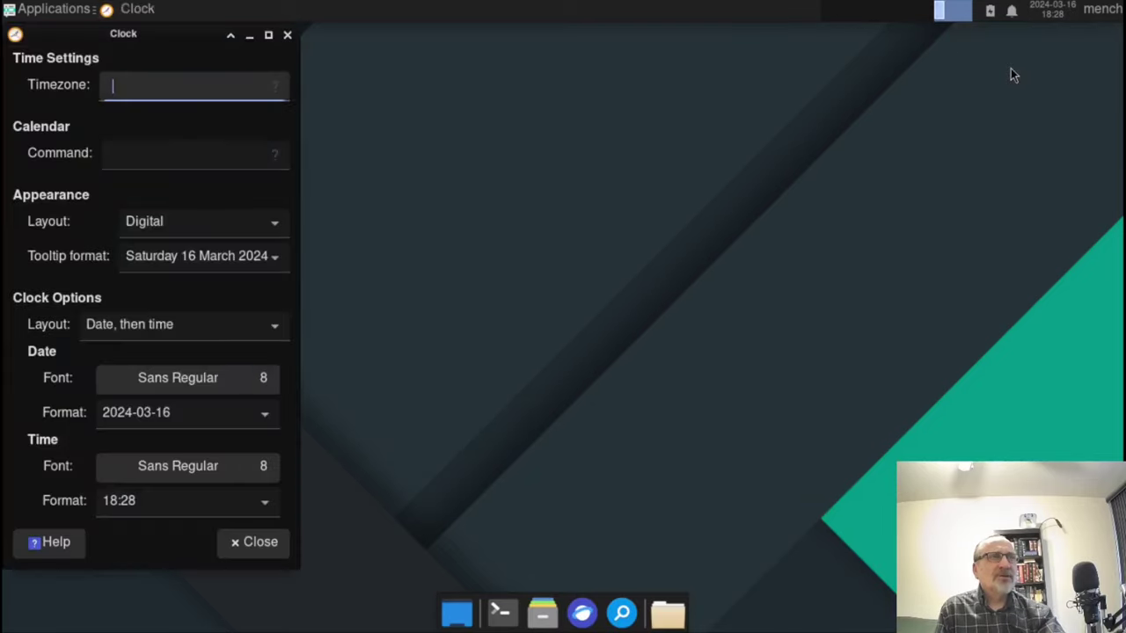
pyautogui.click(254, 384)
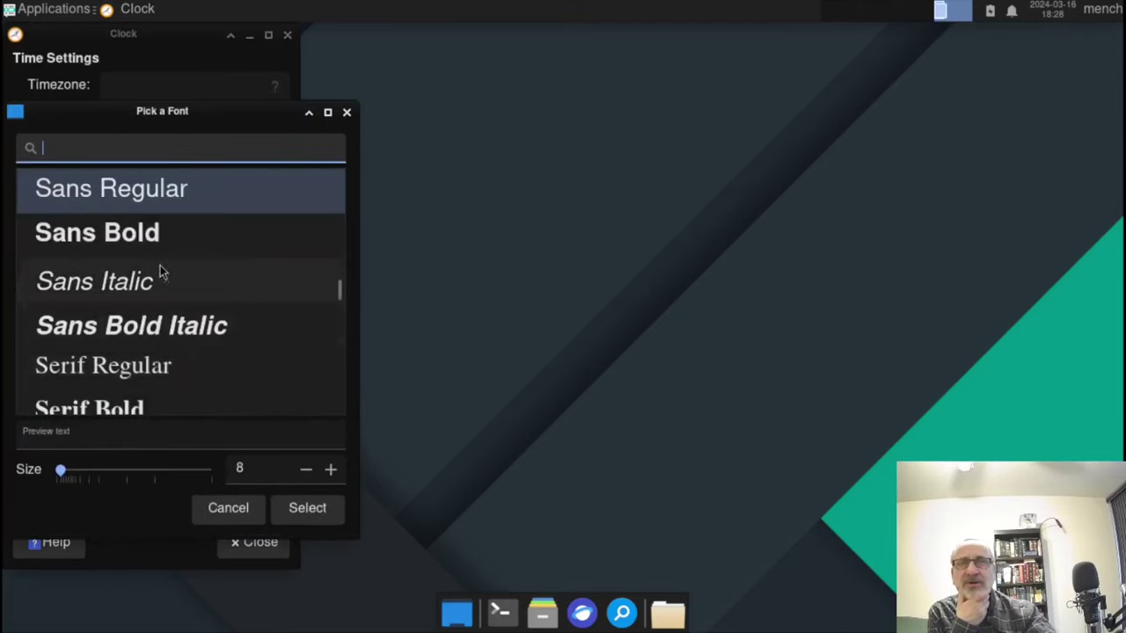
pyautogui.click(144, 236)
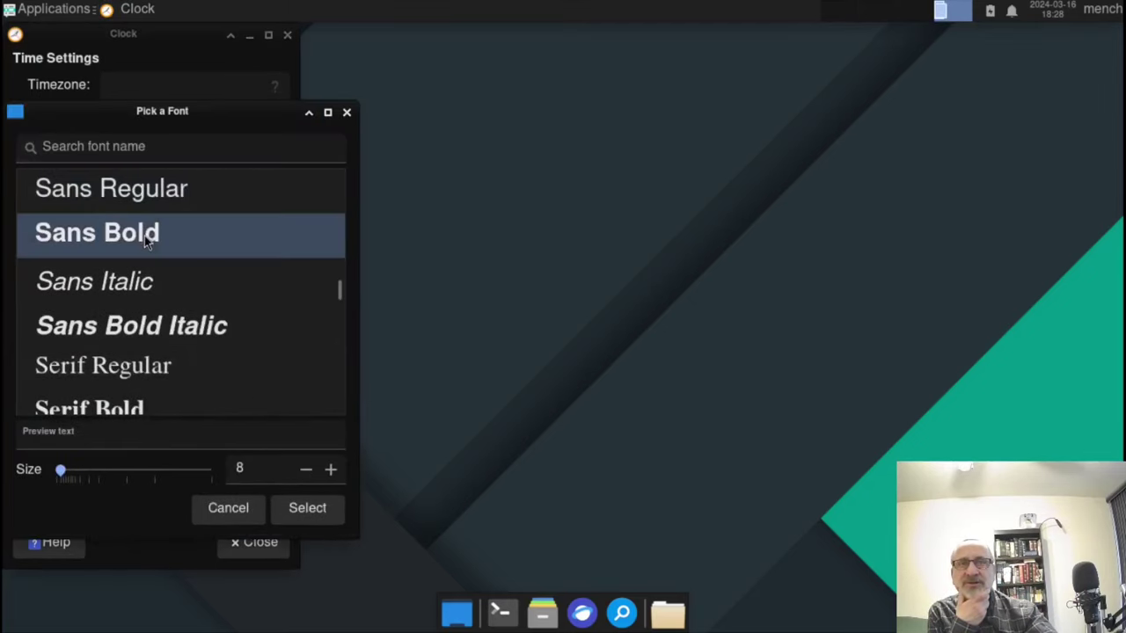
pyautogui.click(331, 470)
pyautogui.click(331, 470)
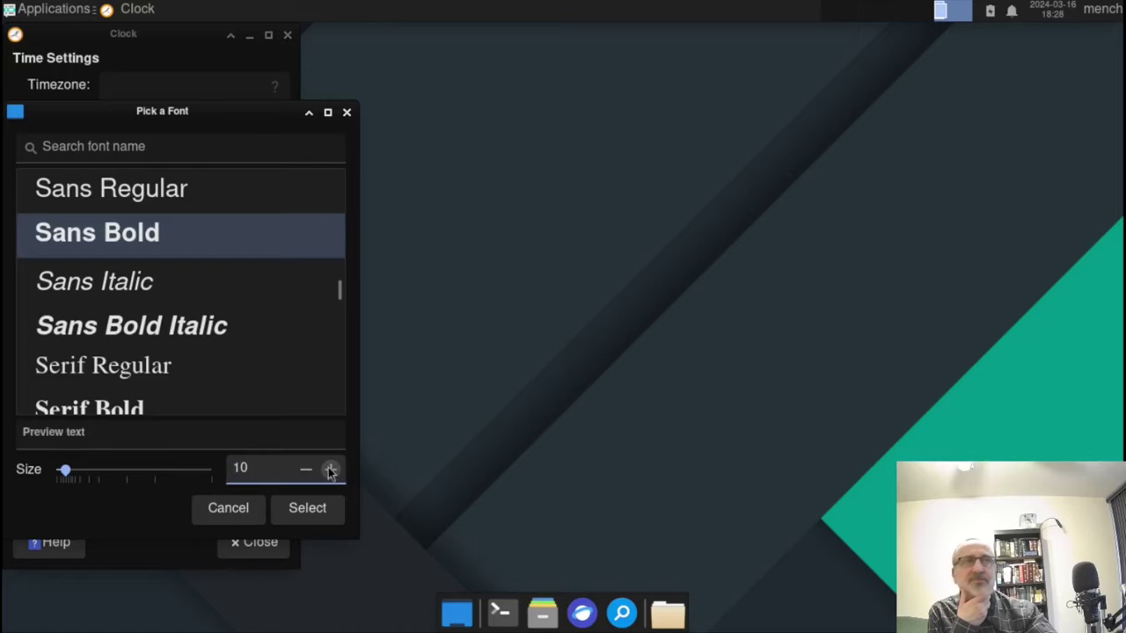
pyautogui.click(310, 513)
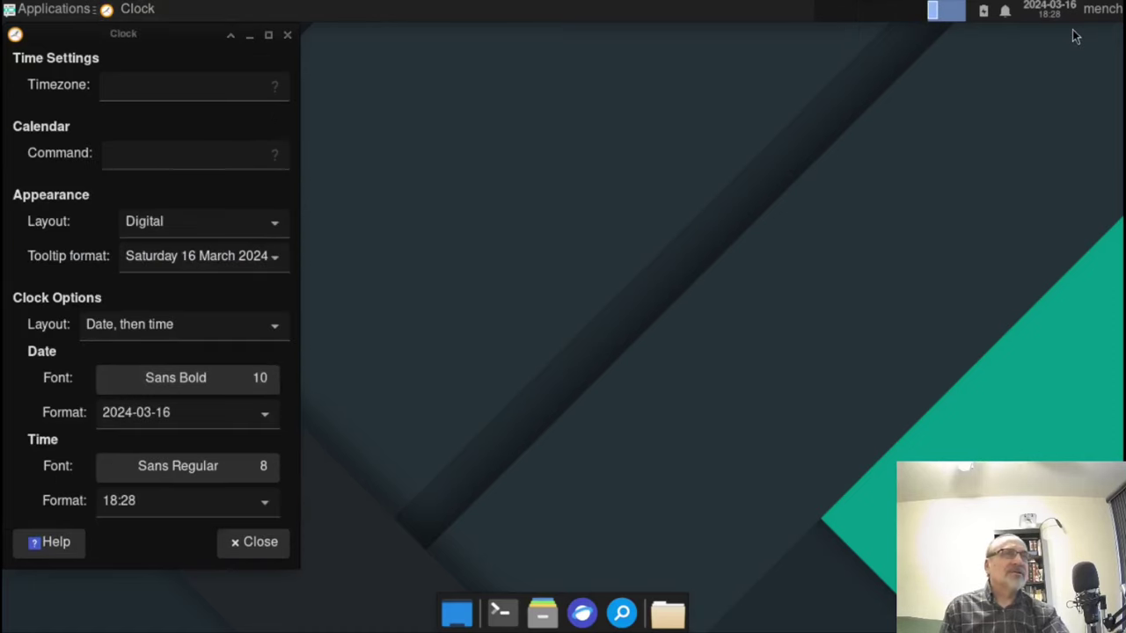
pyautogui.click(246, 387)
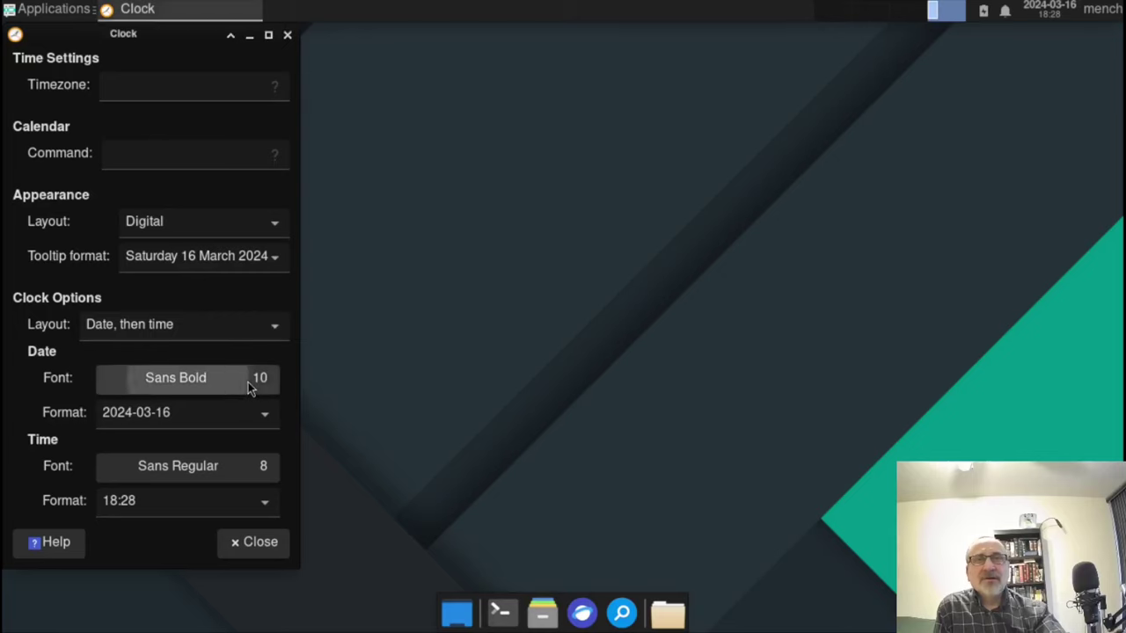
pyautogui.click(331, 469)
pyautogui.click(331, 469)
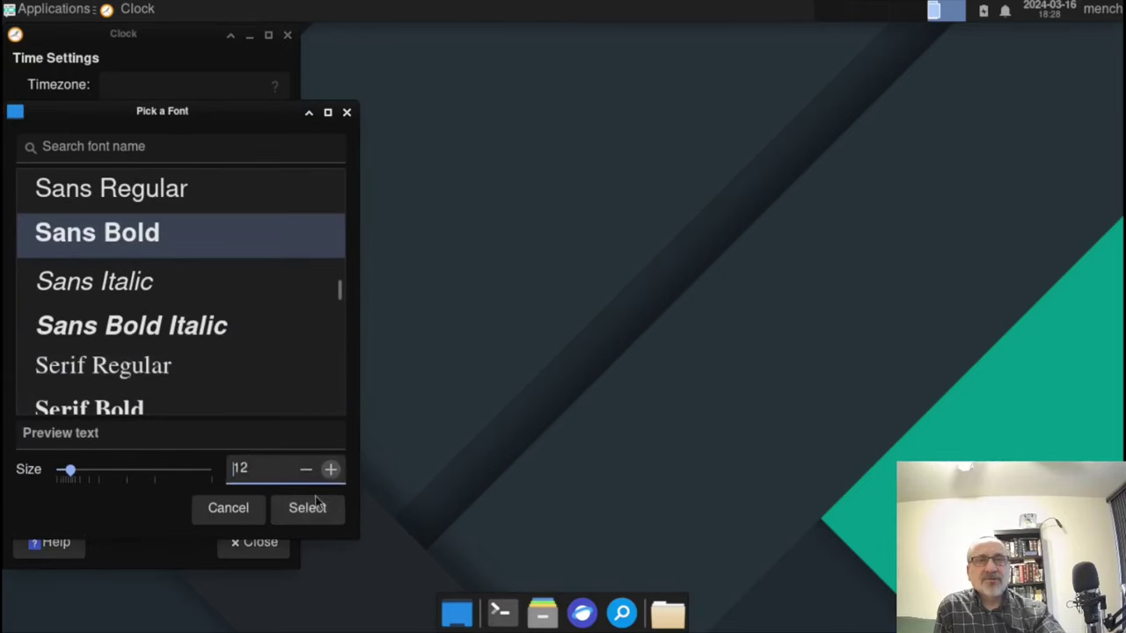
pyautogui.click(303, 514)
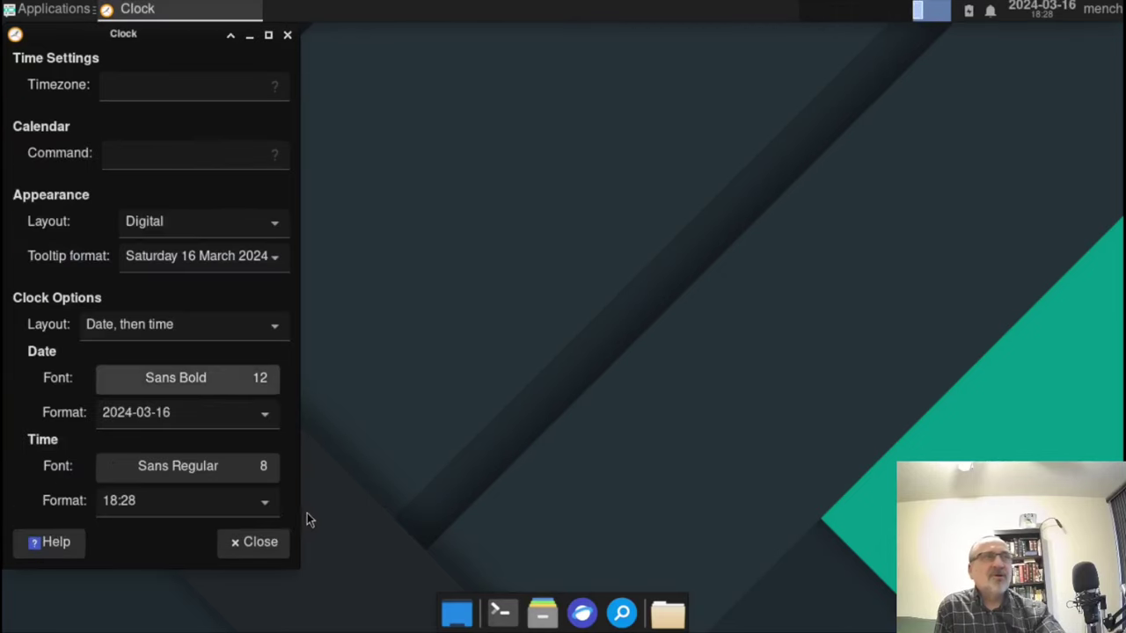
# Set the time font to Sans Bold 12 and close the clock settings.
pyautogui.click(262, 466)
pyautogui.click(331, 469)
pyautogui.click(331, 469)
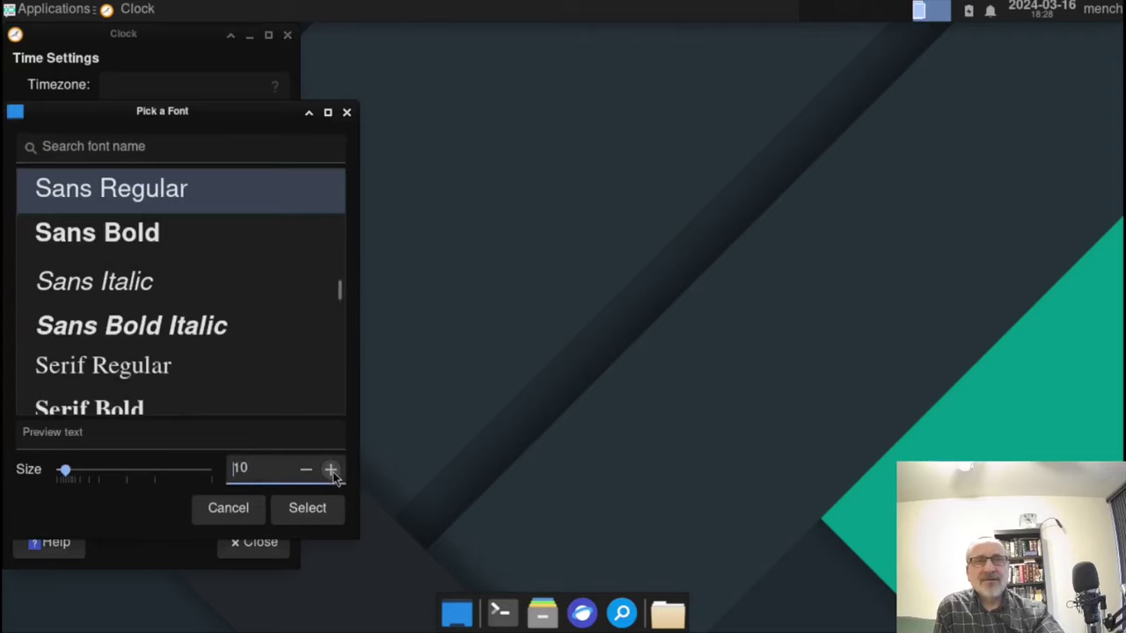
pyautogui.click(330, 469)
pyautogui.click(331, 469)
pyautogui.click(188, 244)
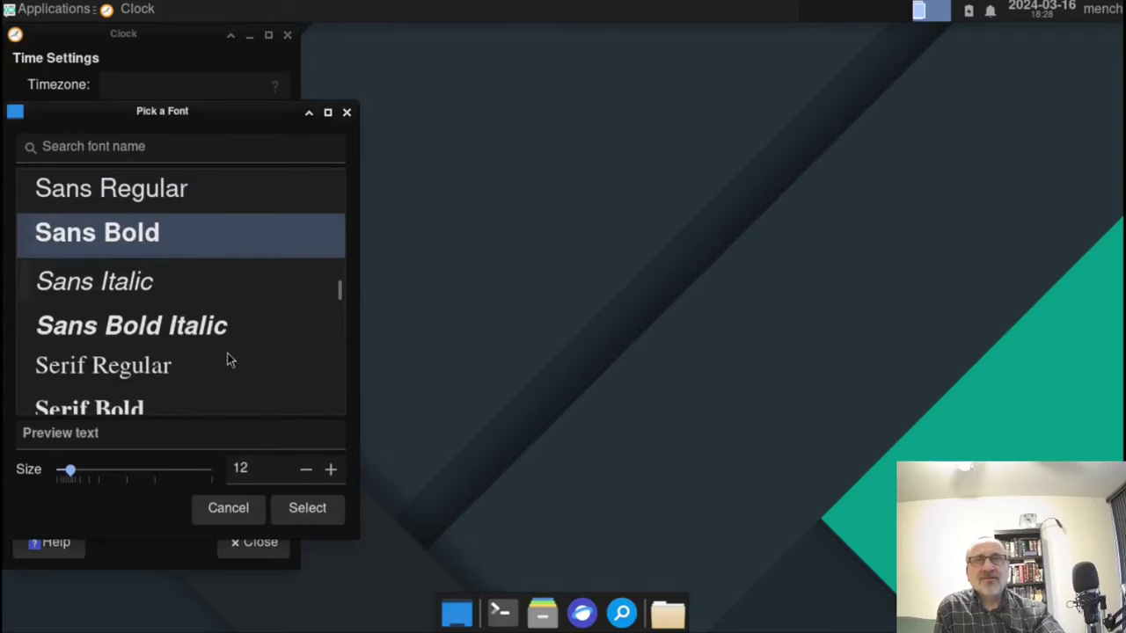
pyautogui.click(309, 512)
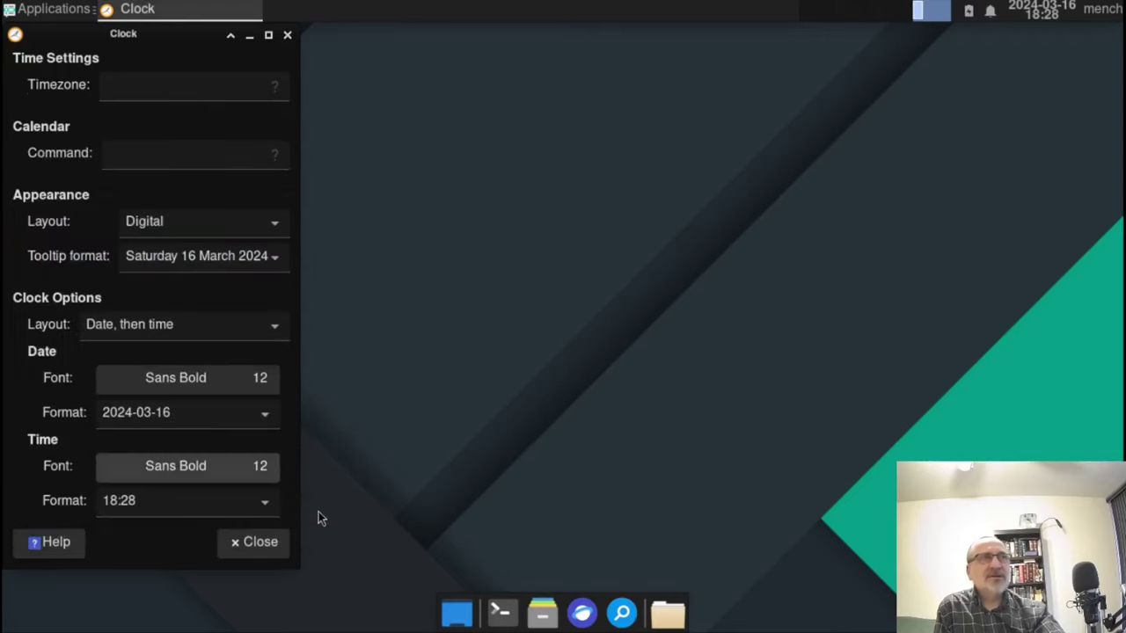
pyautogui.click(681, 346)
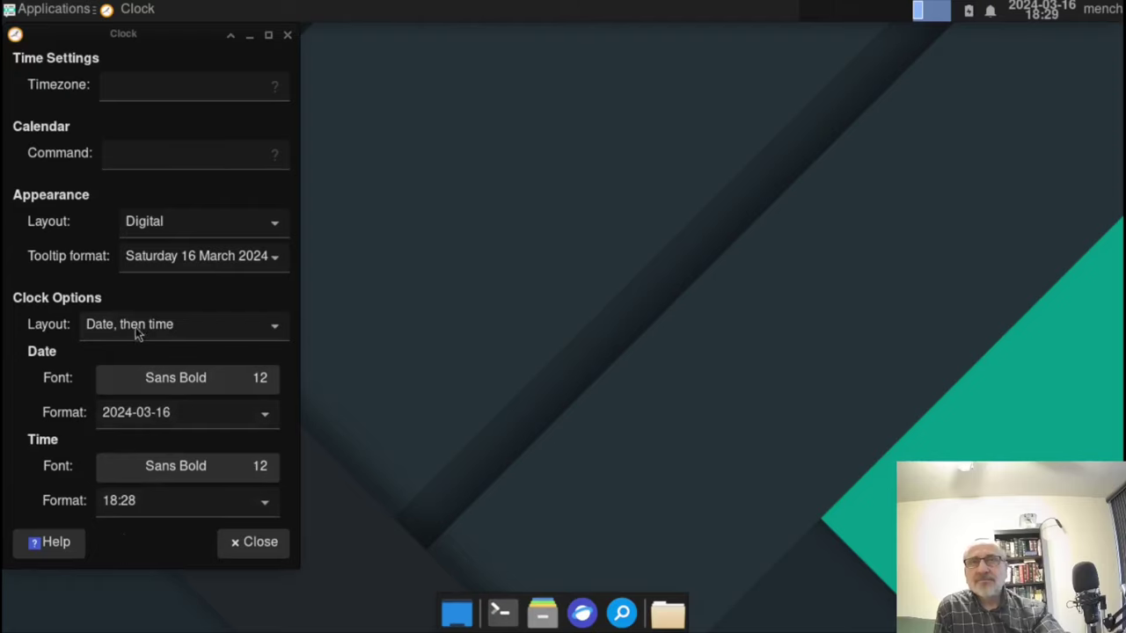
pyautogui.press('Escape')
pyautogui.rightClick(501, 9)
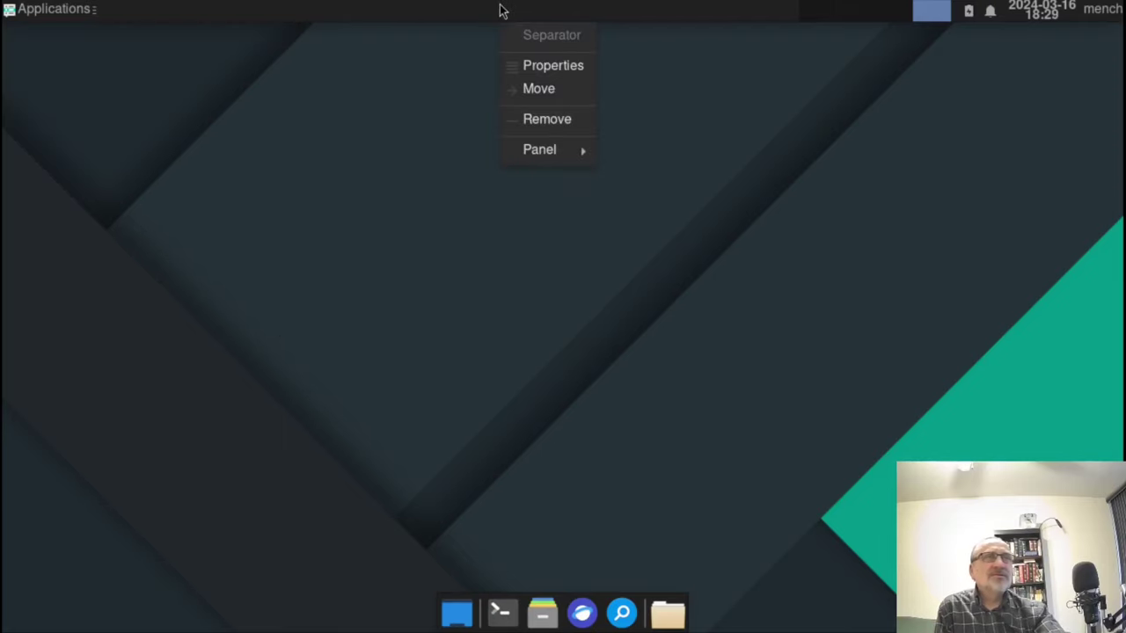
pyautogui.moveTo(546, 153)
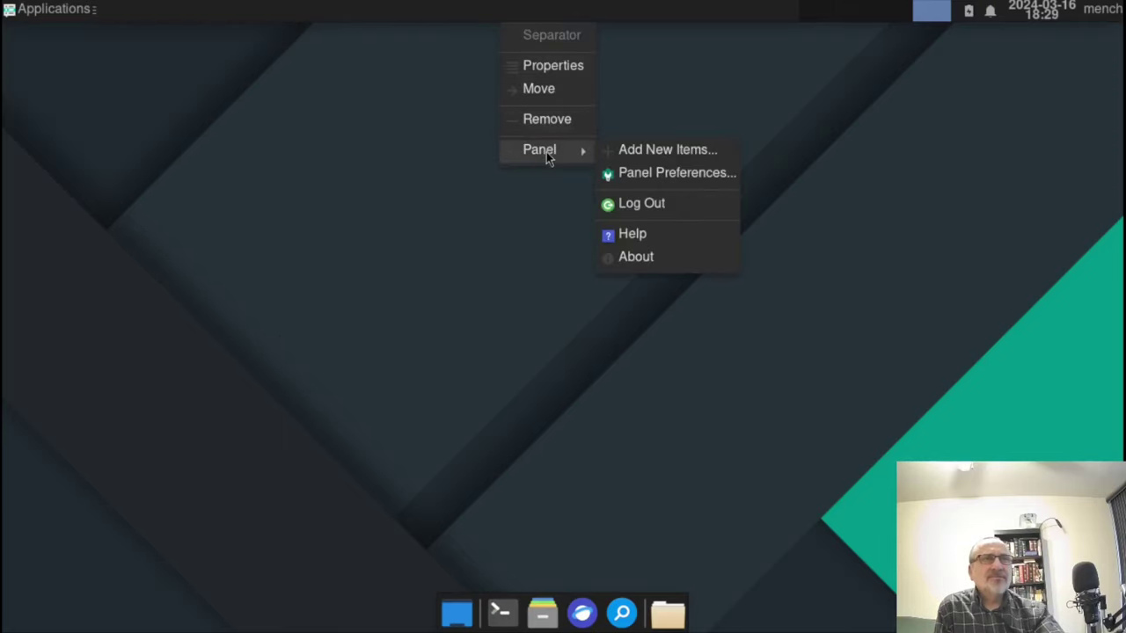
pyautogui.click(684, 172)
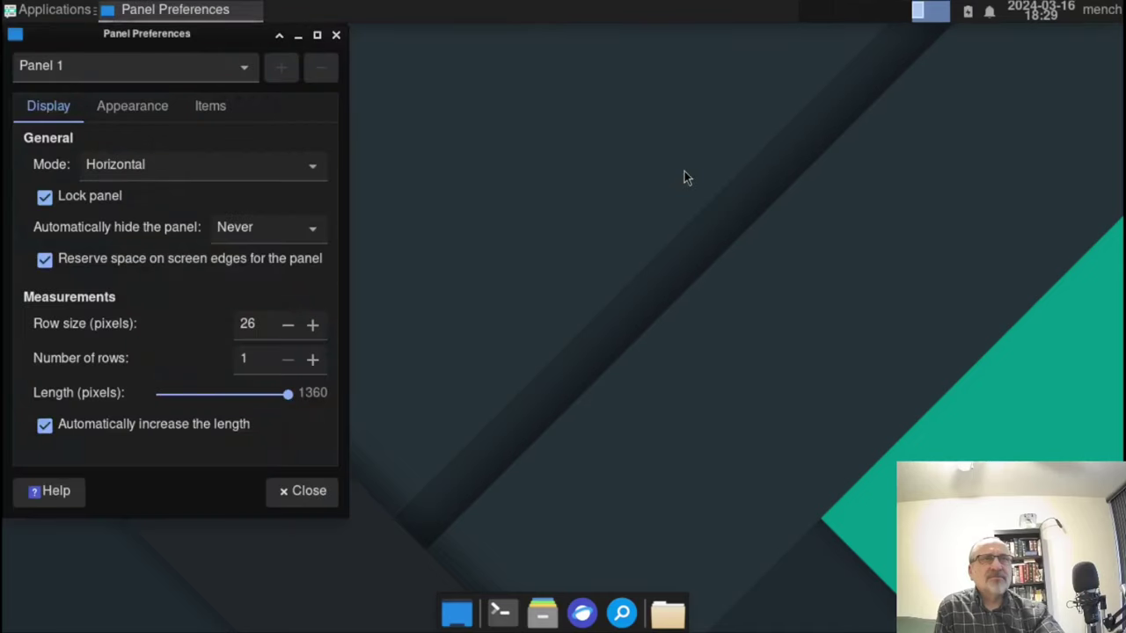
pyautogui.click(314, 327)
pyautogui.moveTo(314, 327); pyautogui.dragTo(314, 328)
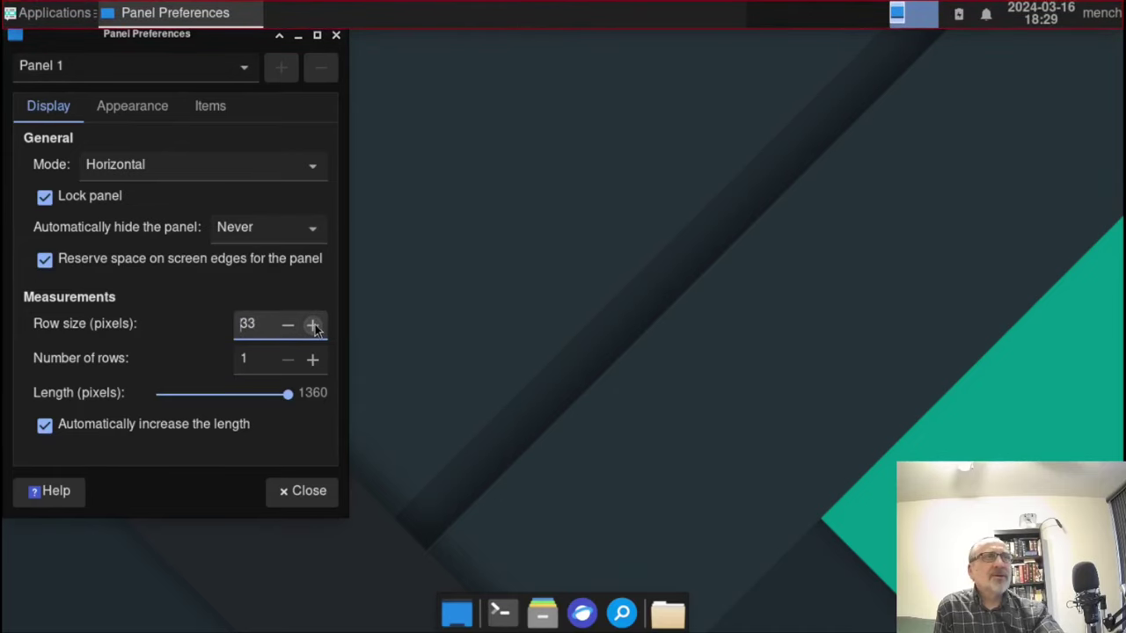
pyautogui.click(307, 491)
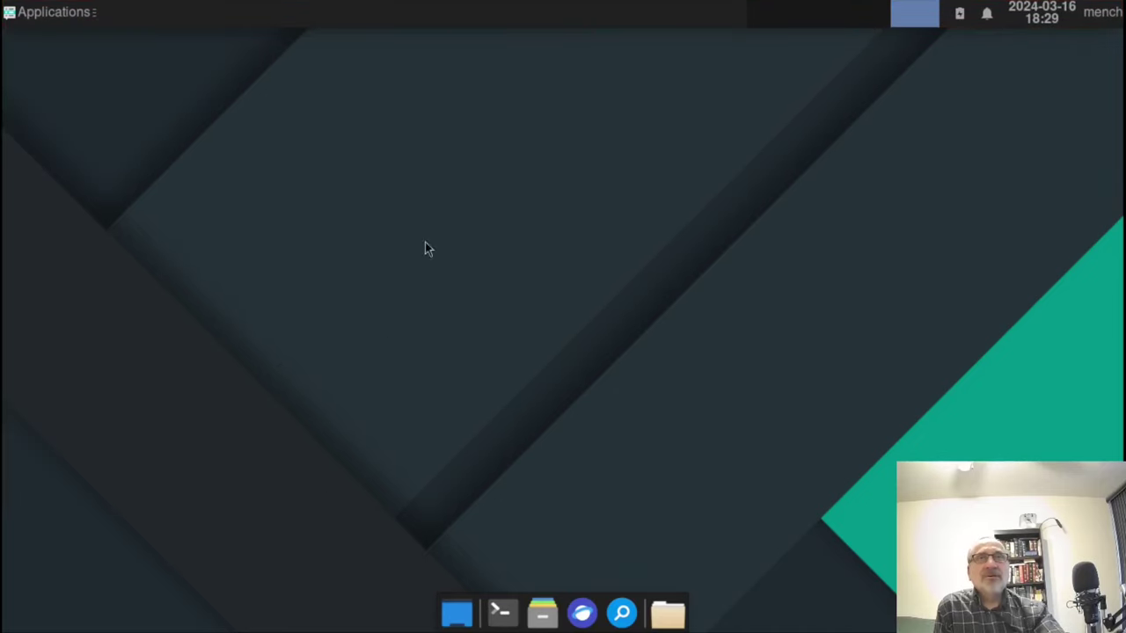
pyautogui.click(1026, 15)
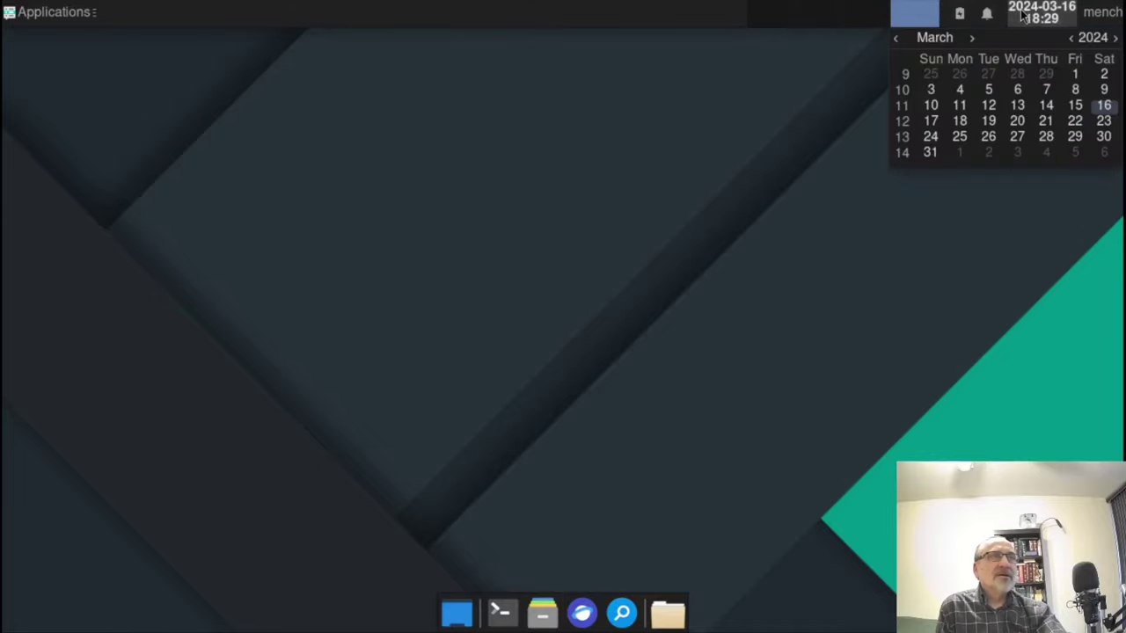
pyautogui.click(882, 268)
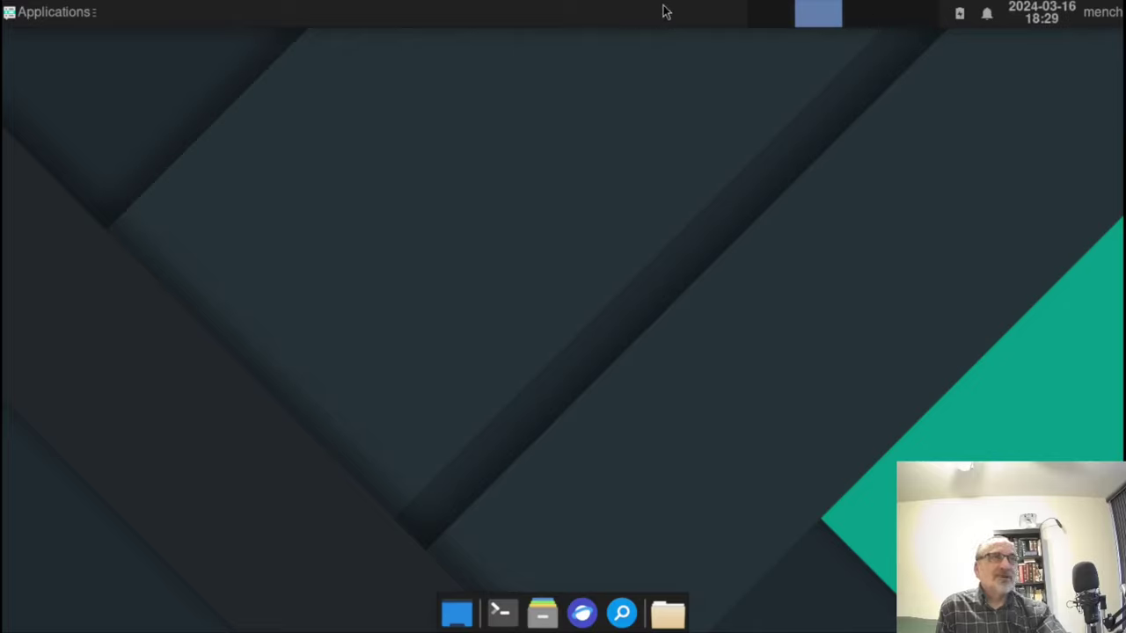
# Launch a new terminal window from the dock and maximize it.
pyautogui.rightClick(403, 169)
pyautogui.click(601, 300)
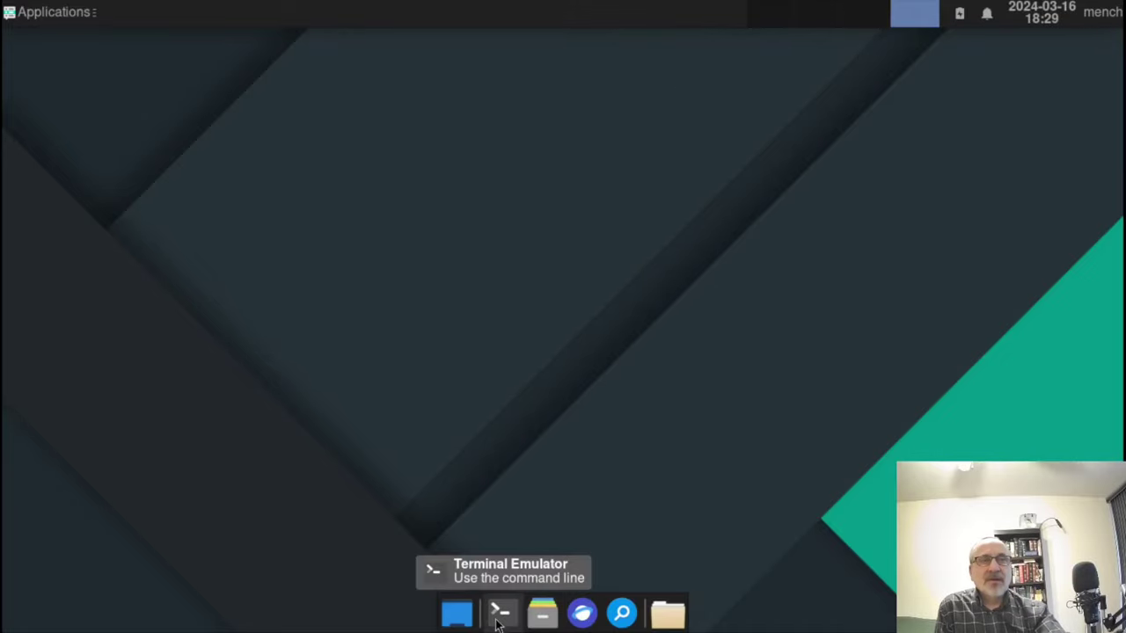
pyautogui.click(500, 616)
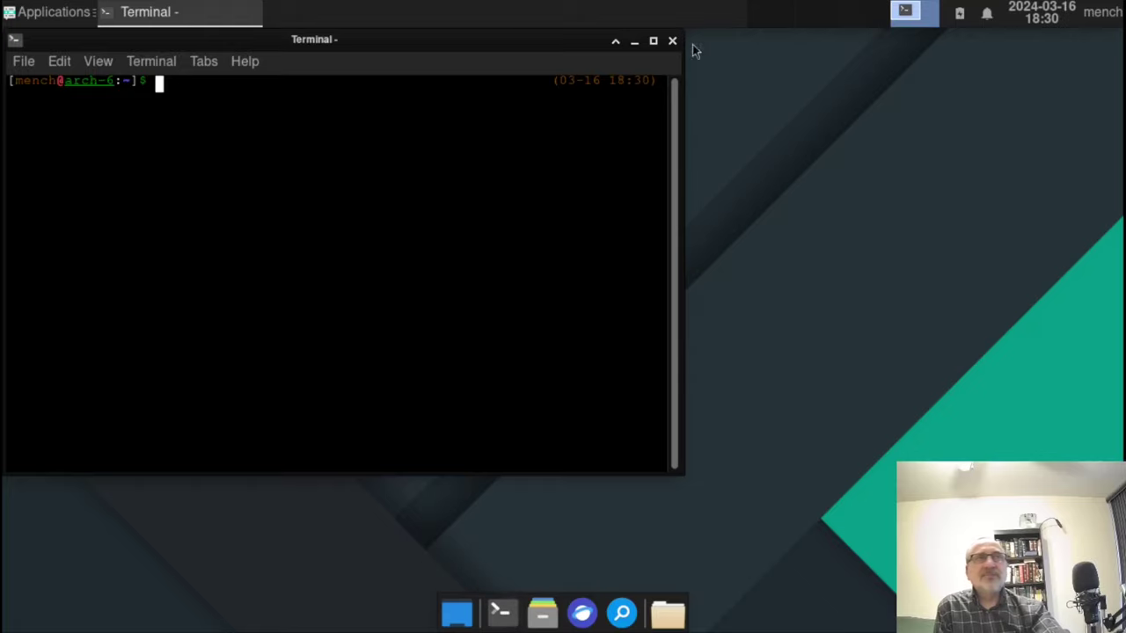
pyautogui.click(659, 37)
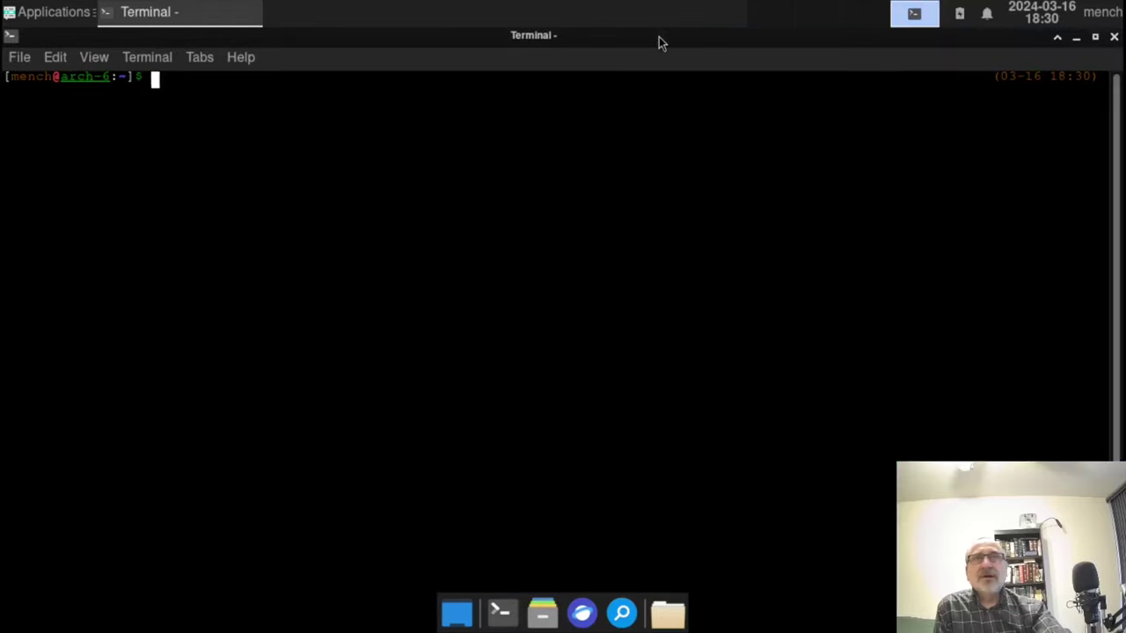
# Check Help > About showing xfce4-terminal version 1.1.3, then close it.
pyautogui.rightClick(281, 156)
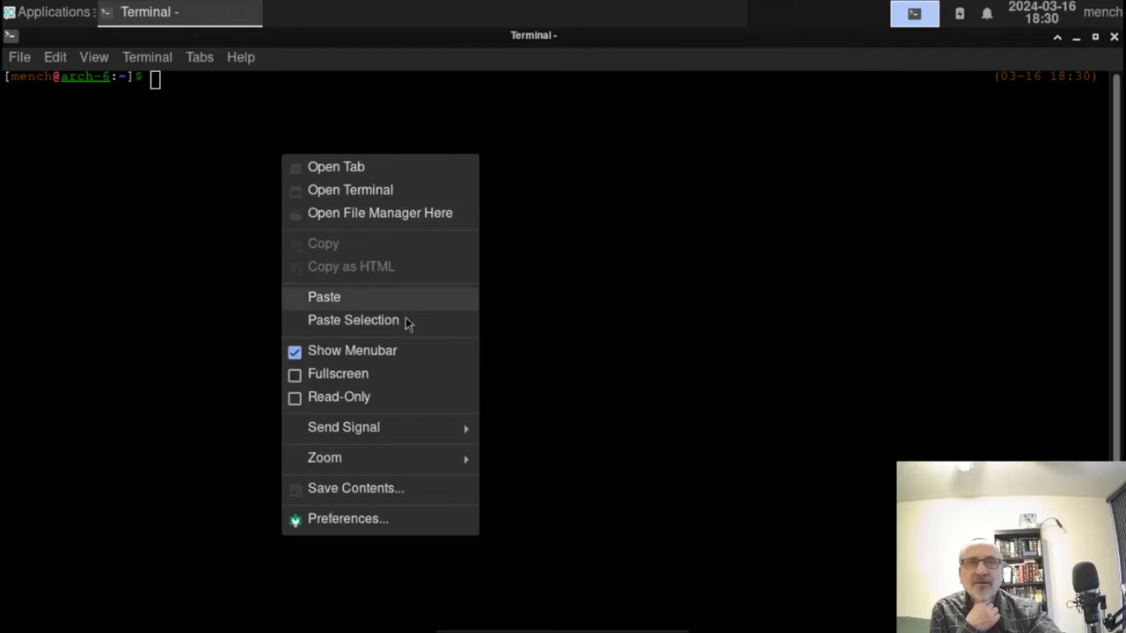
pyautogui.click(241, 60)
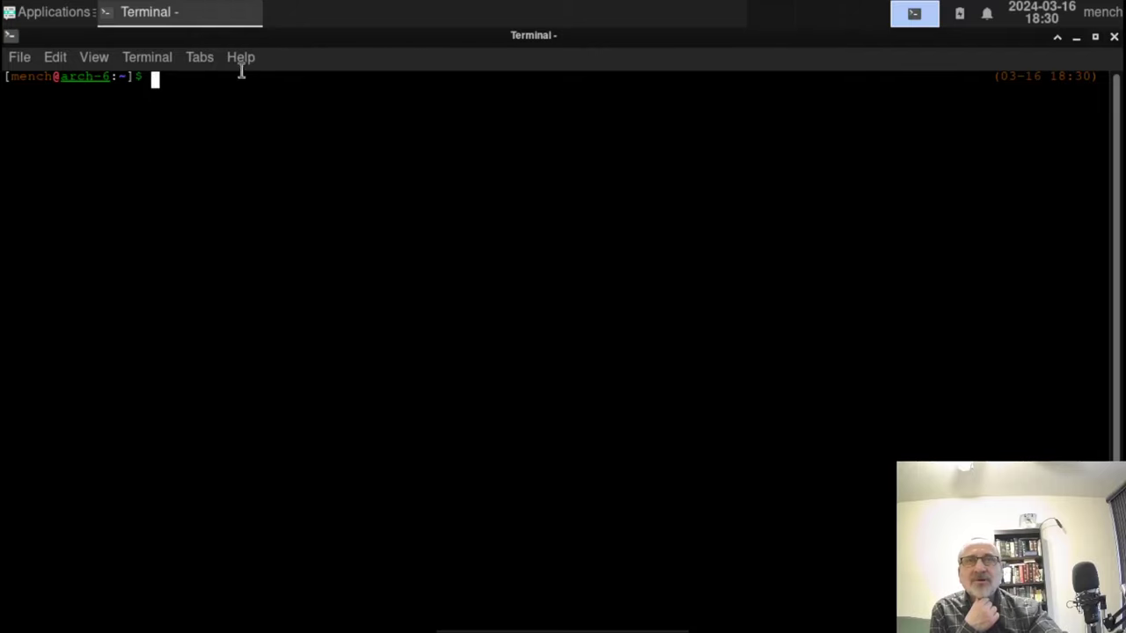
pyautogui.click(241, 57)
pyautogui.click(261, 106)
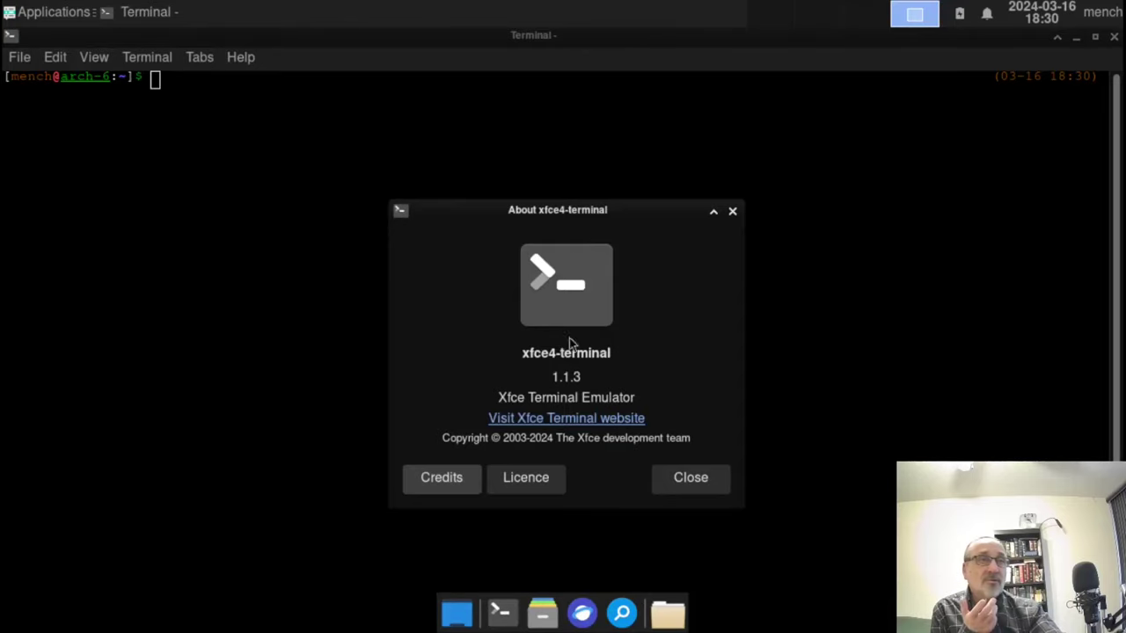
pyautogui.click(691, 477)
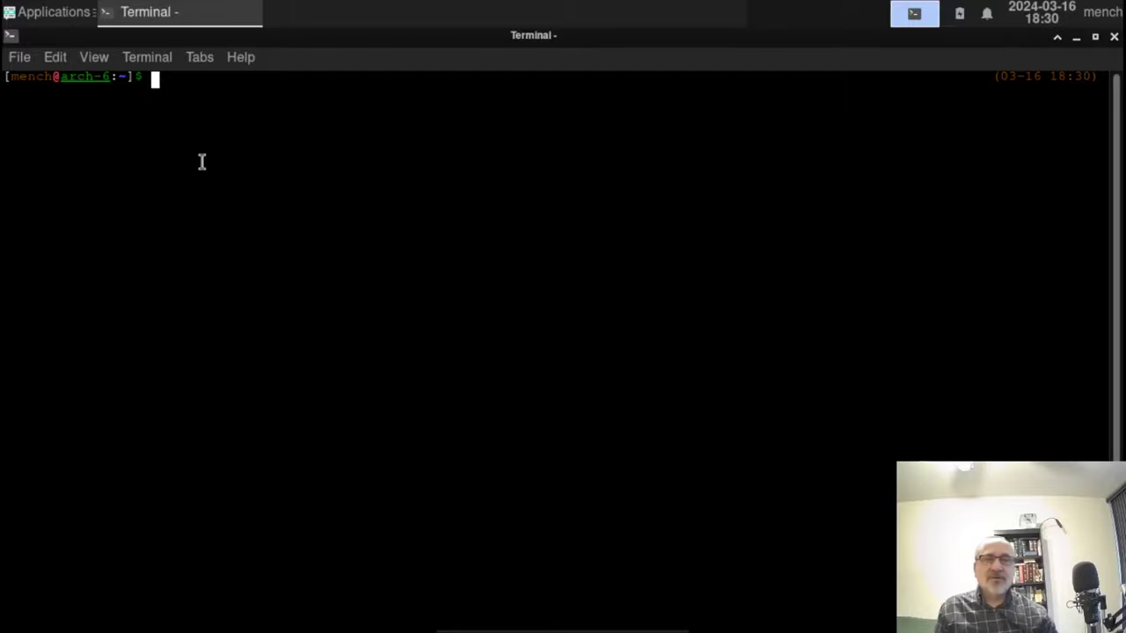
pyautogui.rightClick(255, 132)
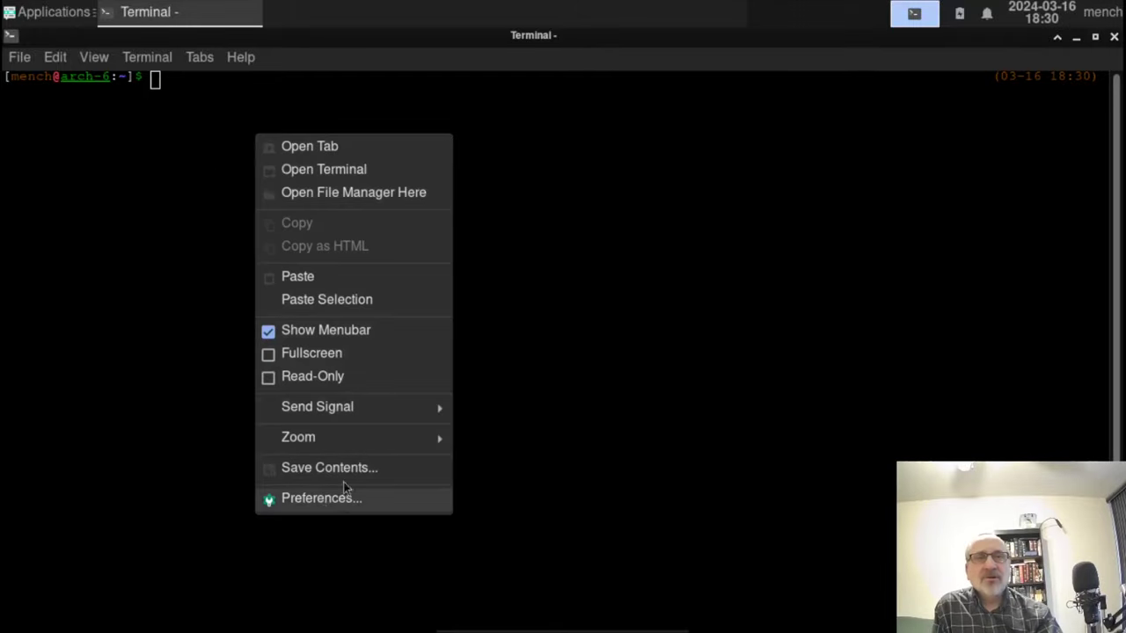
pyautogui.click(603, 266)
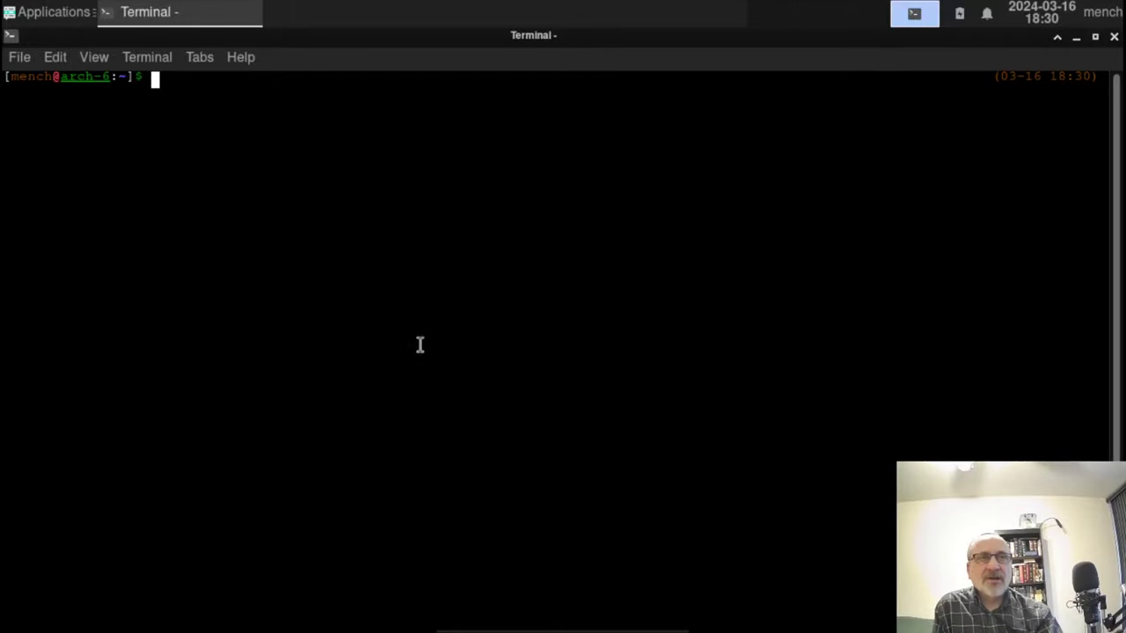
# In Terminal Preferences Appearance, set the font to Monospace Bold 15.
pyautogui.rightClick(359, 314)
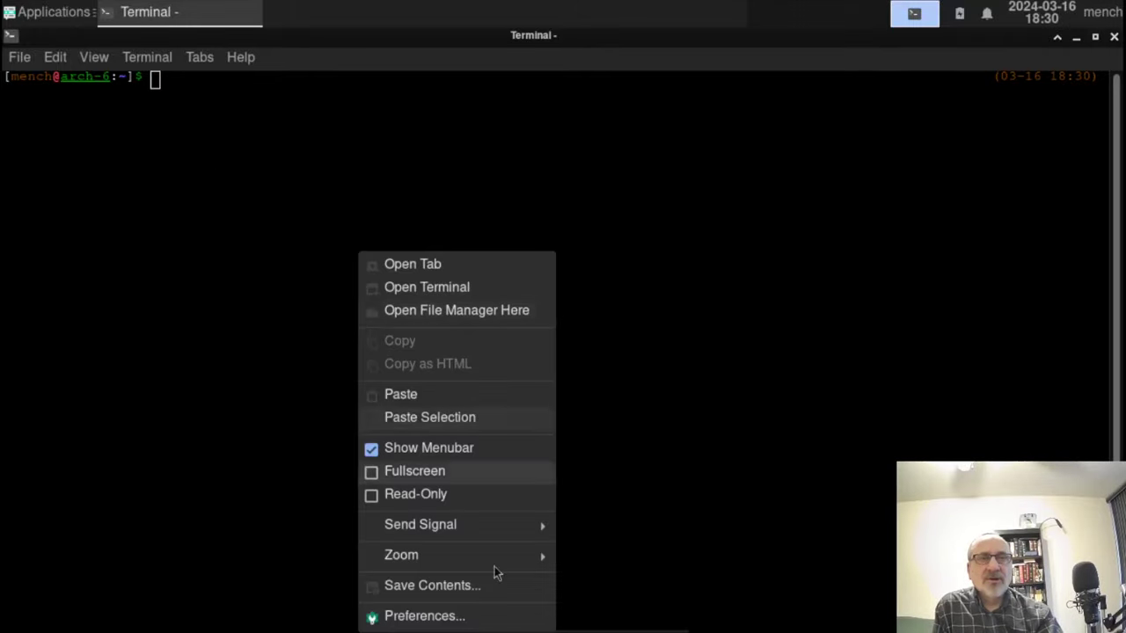
pyautogui.click(424, 617)
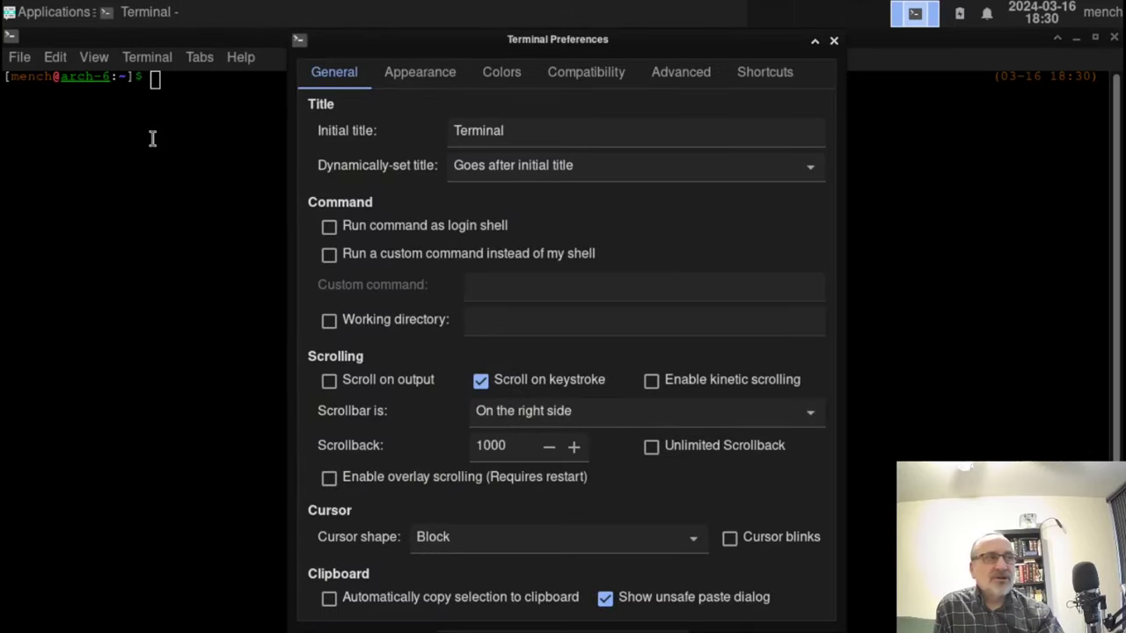
pyautogui.click(414, 73)
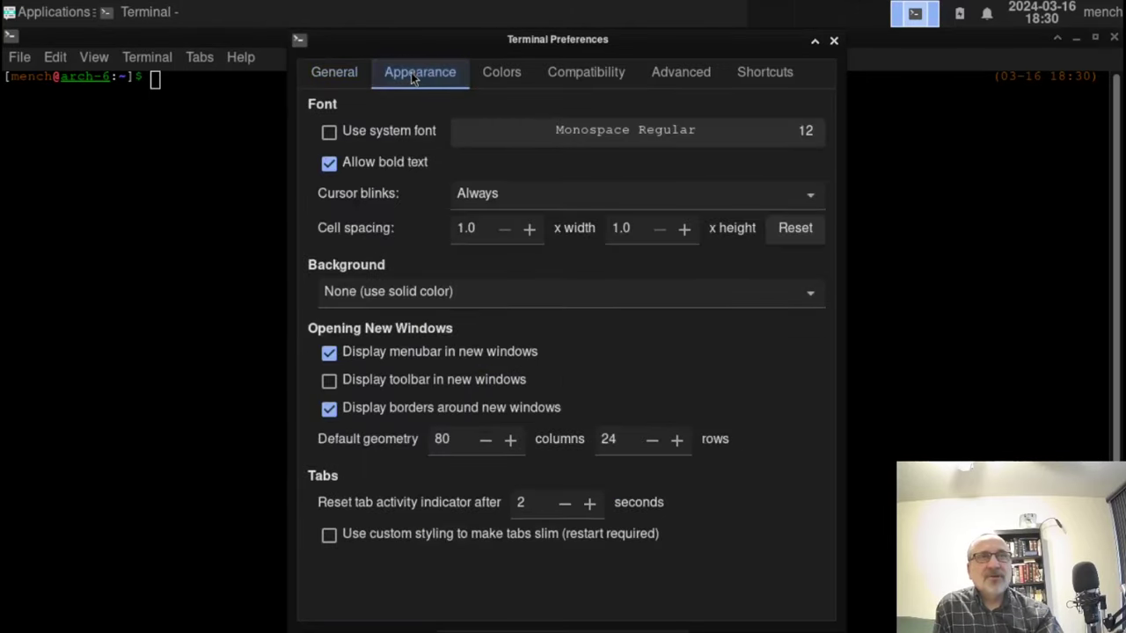
pyautogui.click(773, 137)
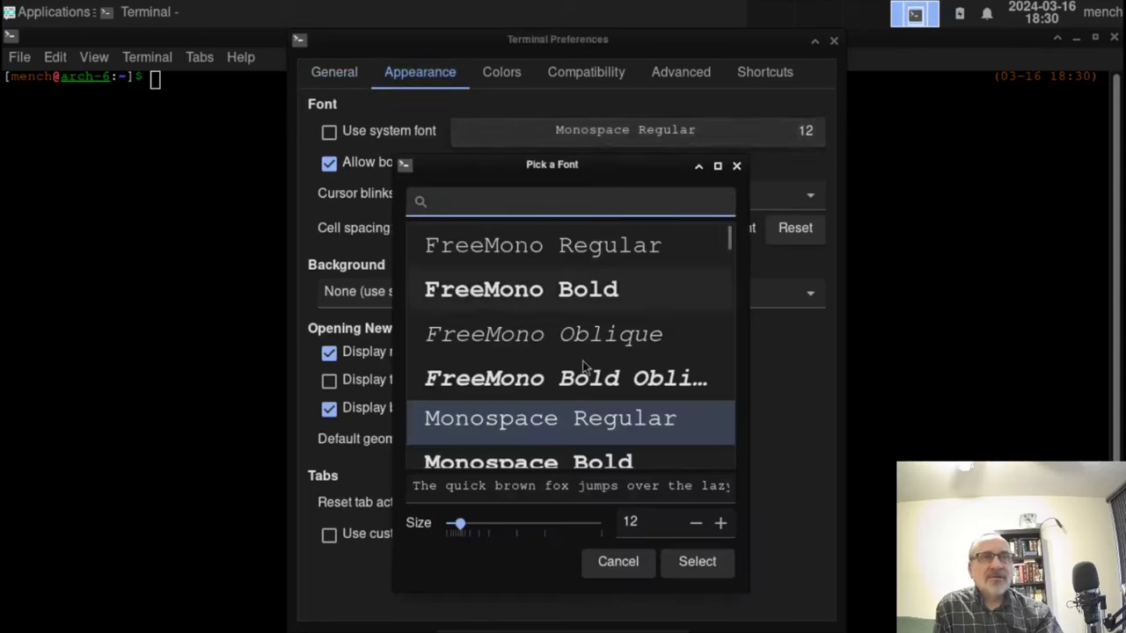
pyautogui.click(523, 466)
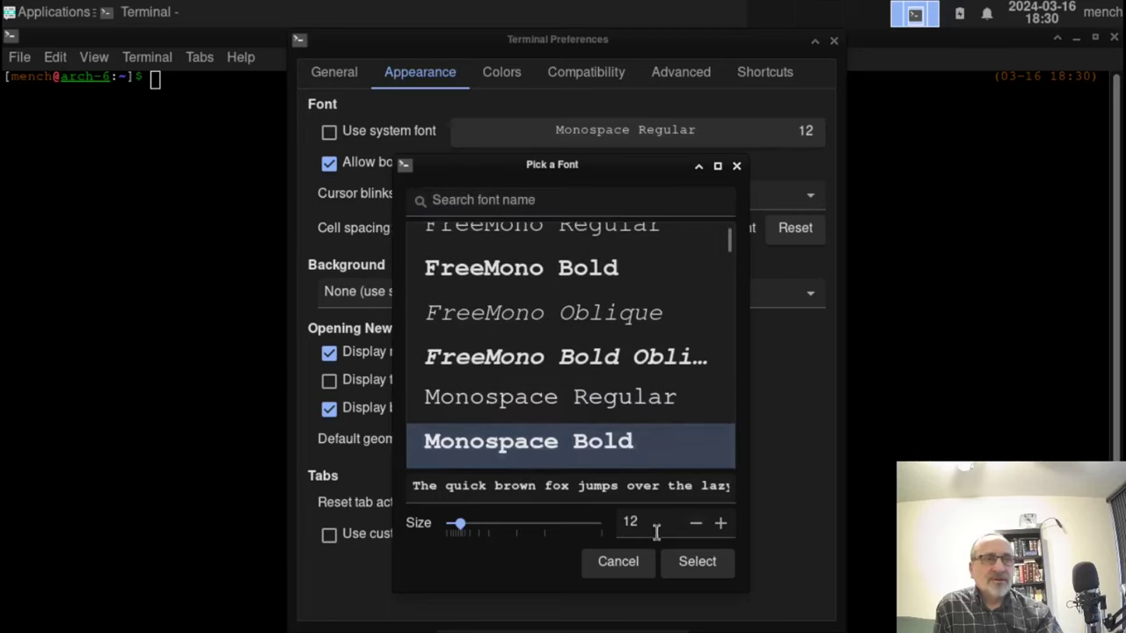
pyautogui.click(721, 524)
pyautogui.click(722, 525)
pyautogui.click(722, 524)
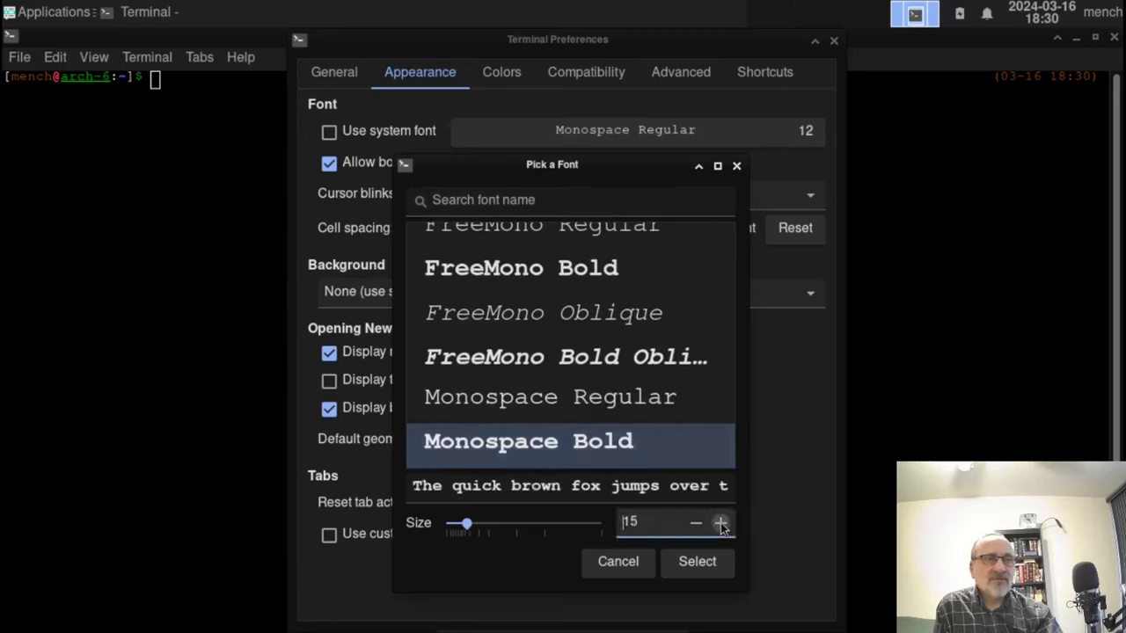
pyautogui.click(696, 561)
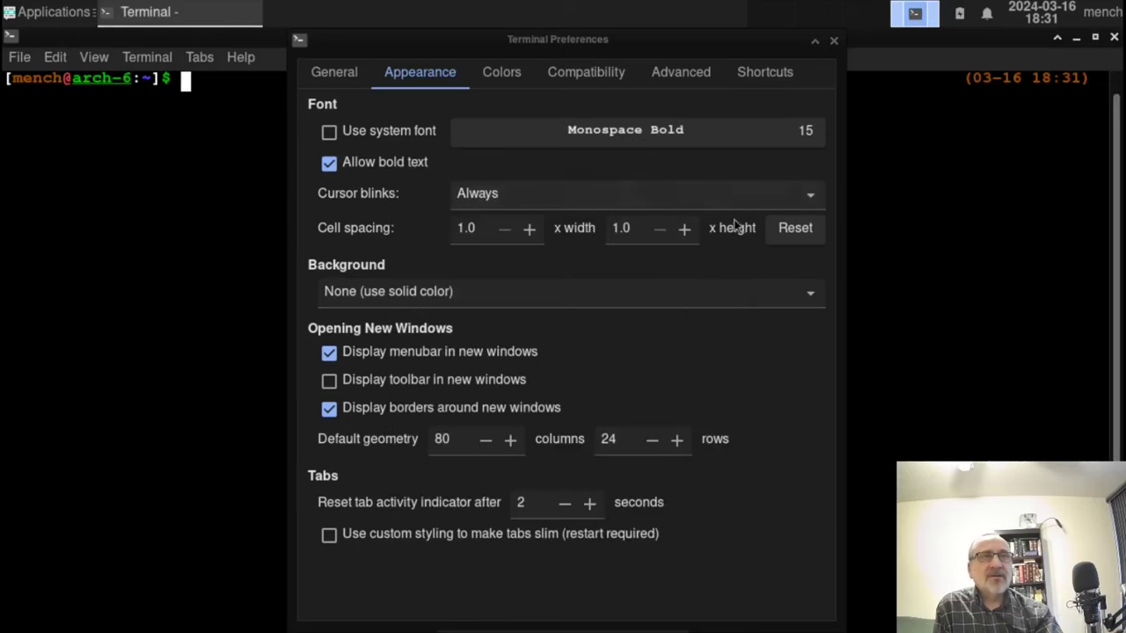
# Adjust the terminal font size to 18 and close Preferences.
pyautogui.click(786, 138)
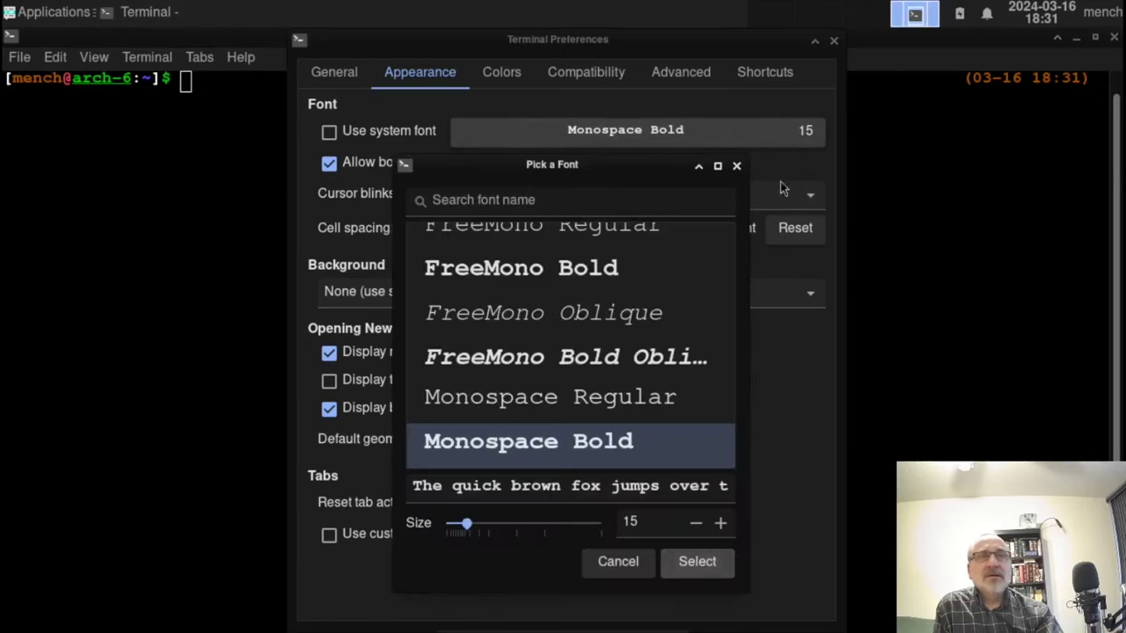
pyautogui.click(719, 528)
pyautogui.click(719, 528)
pyautogui.click(719, 529)
pyautogui.click(718, 529)
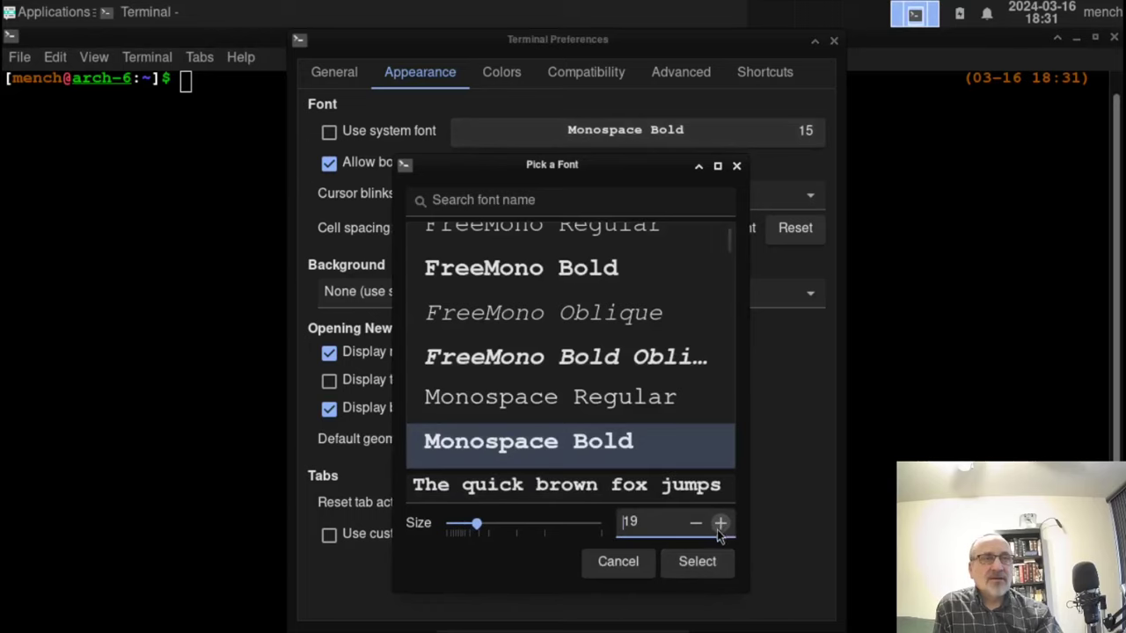
pyautogui.click(695, 523)
pyautogui.click(706, 563)
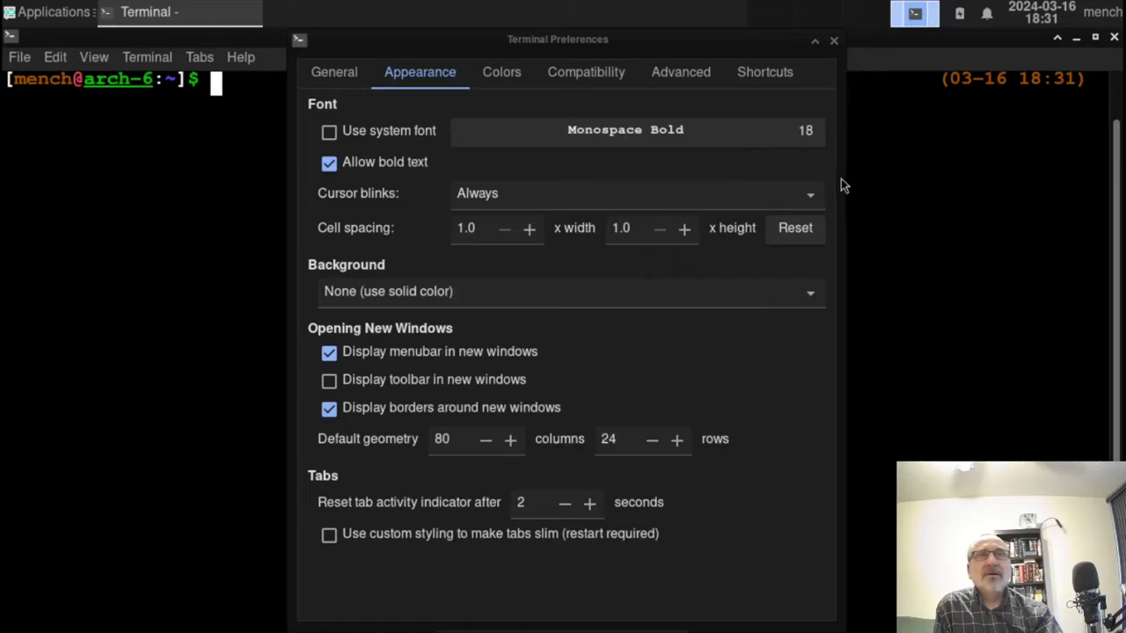
pyautogui.click(834, 40)
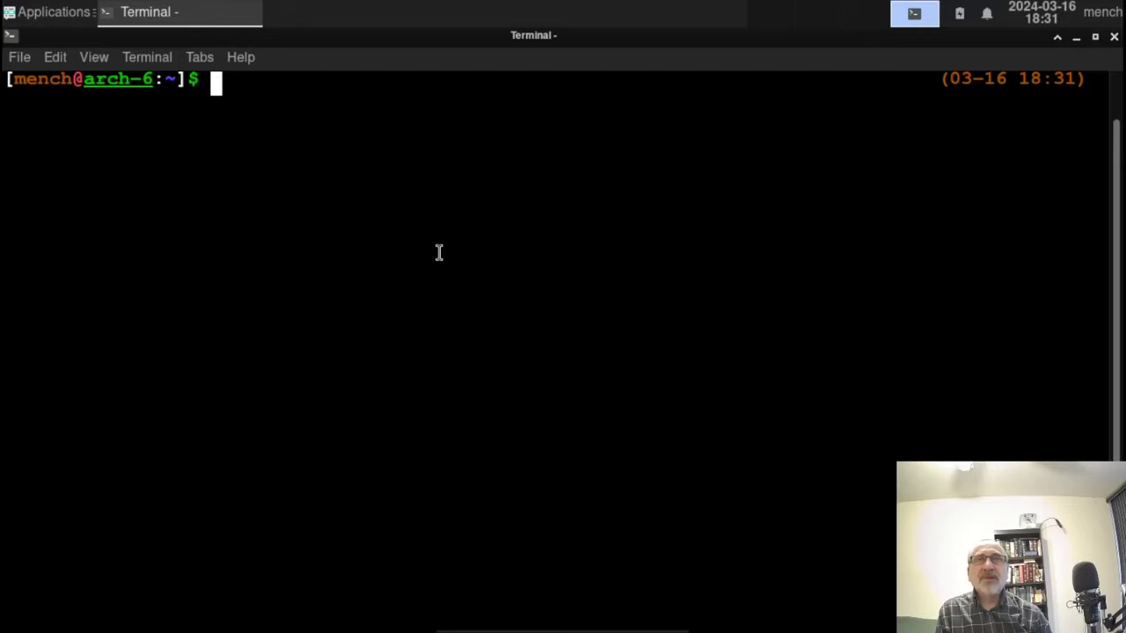
# Run neofetch, clear the screen, run htop, then close the terminal window.
pyautogui.write('neofetch')
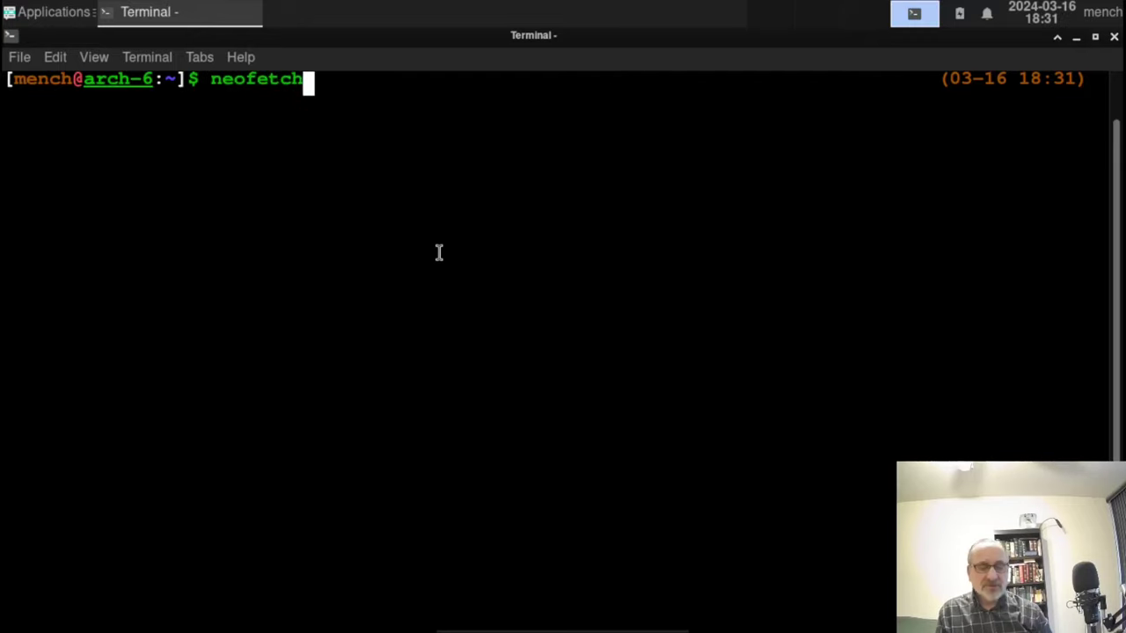
pyautogui.press('Return')
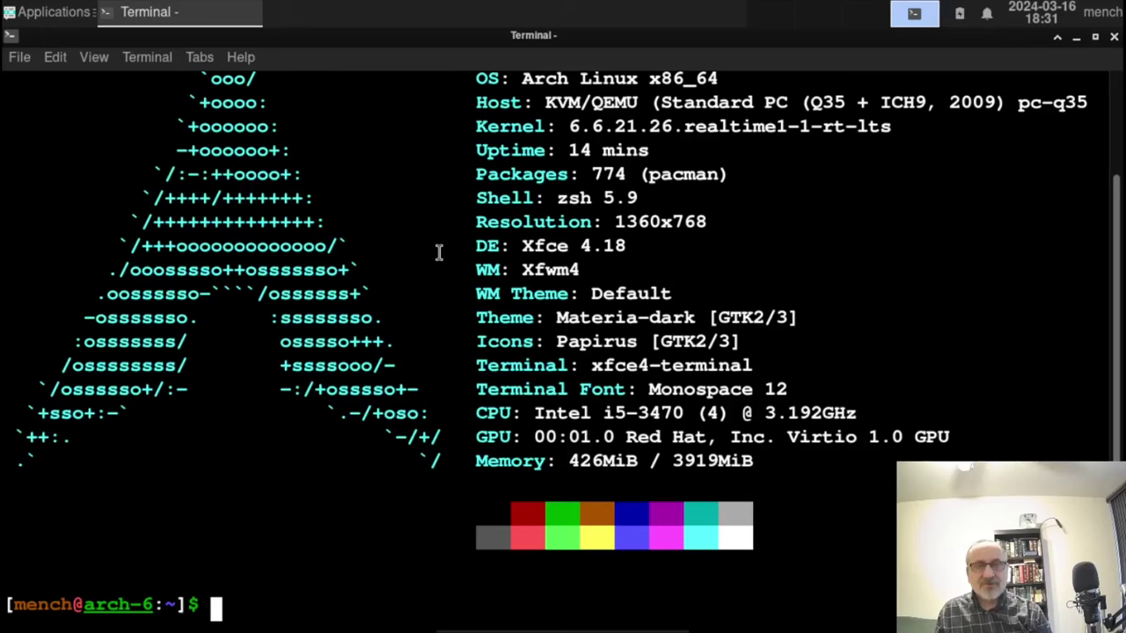
pyautogui.hotkey('ctrl', 'l')
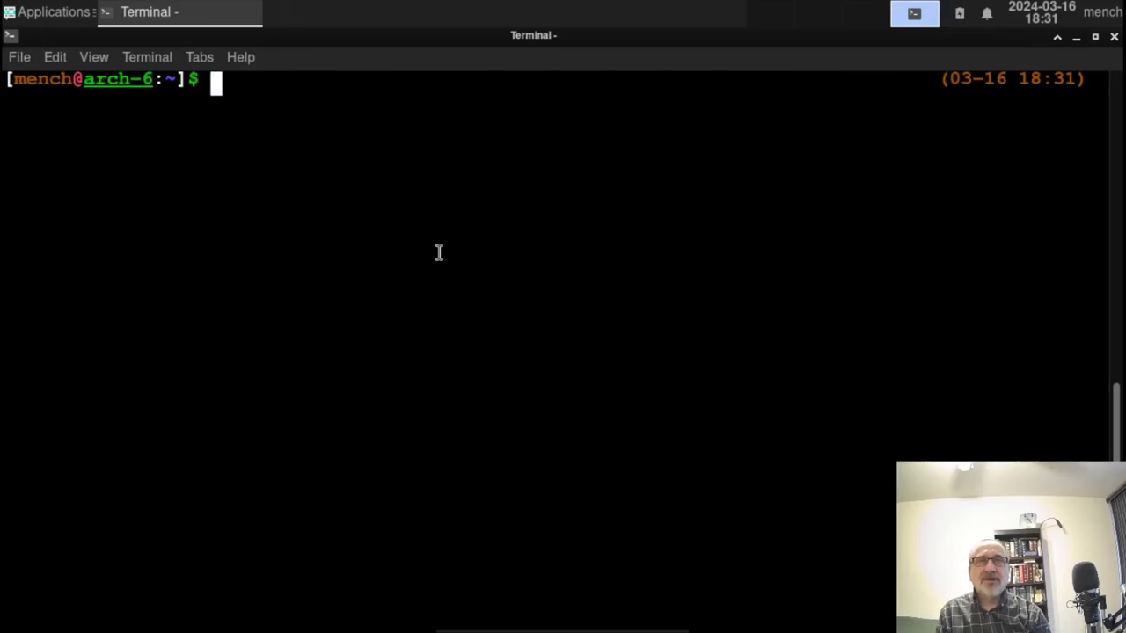
pyautogui.write('htop')
pyautogui.press('Return')
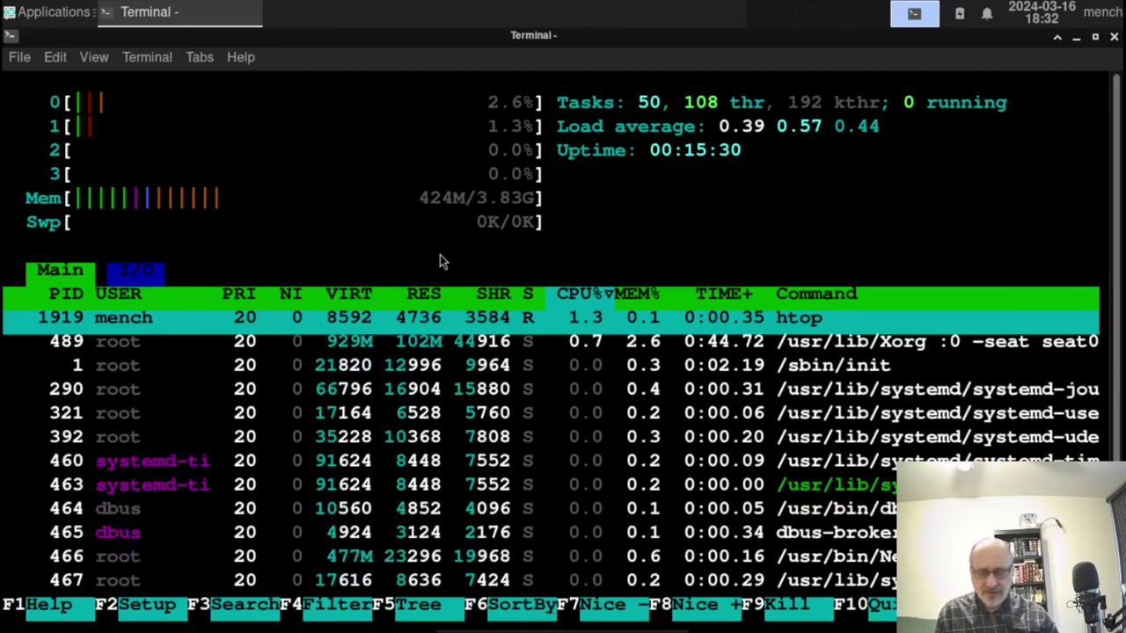
pyautogui.click(1113, 36)
# Confirm closing the terminal window.
pyautogui.click(667, 412)
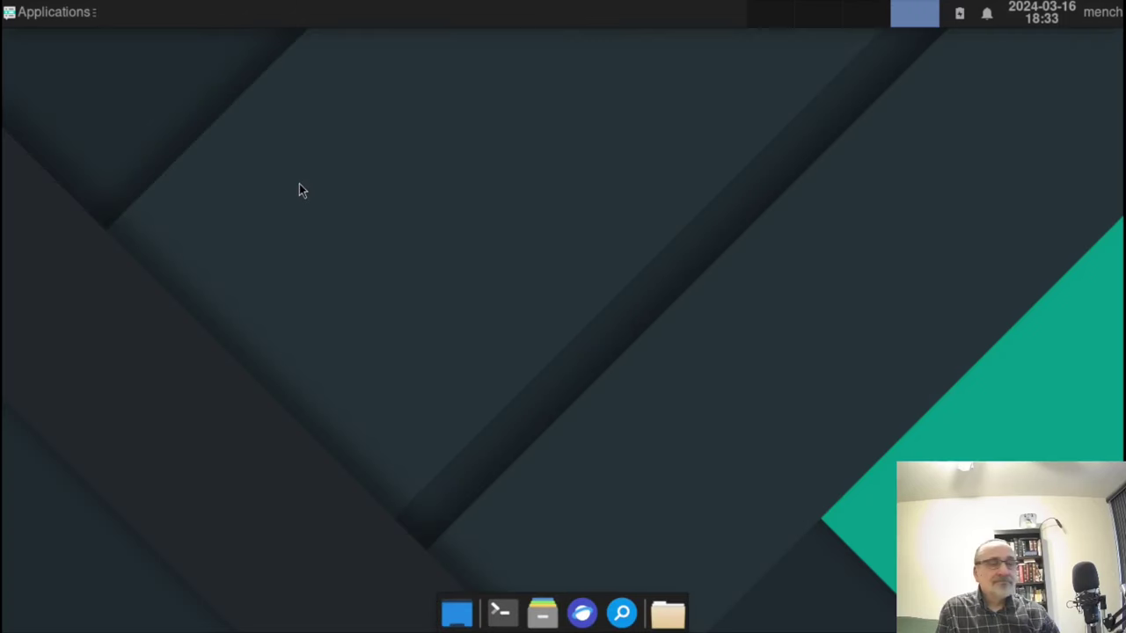